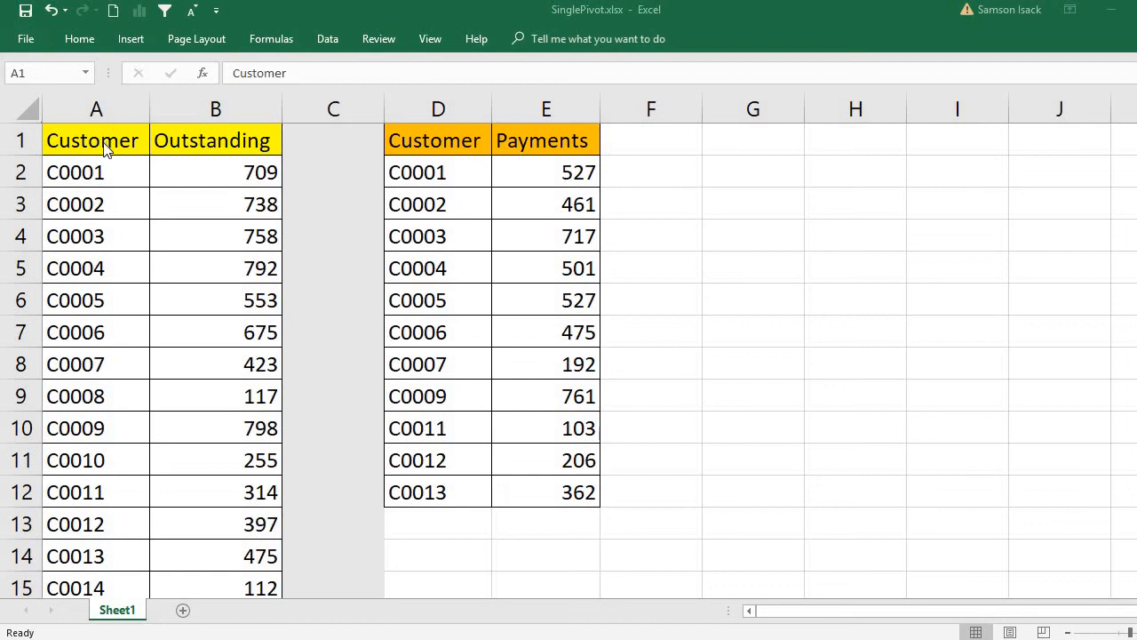
Step: Examine the Customer and Outstanding columns of the first table and the Customer and Payments columns of the second
click(104, 148)
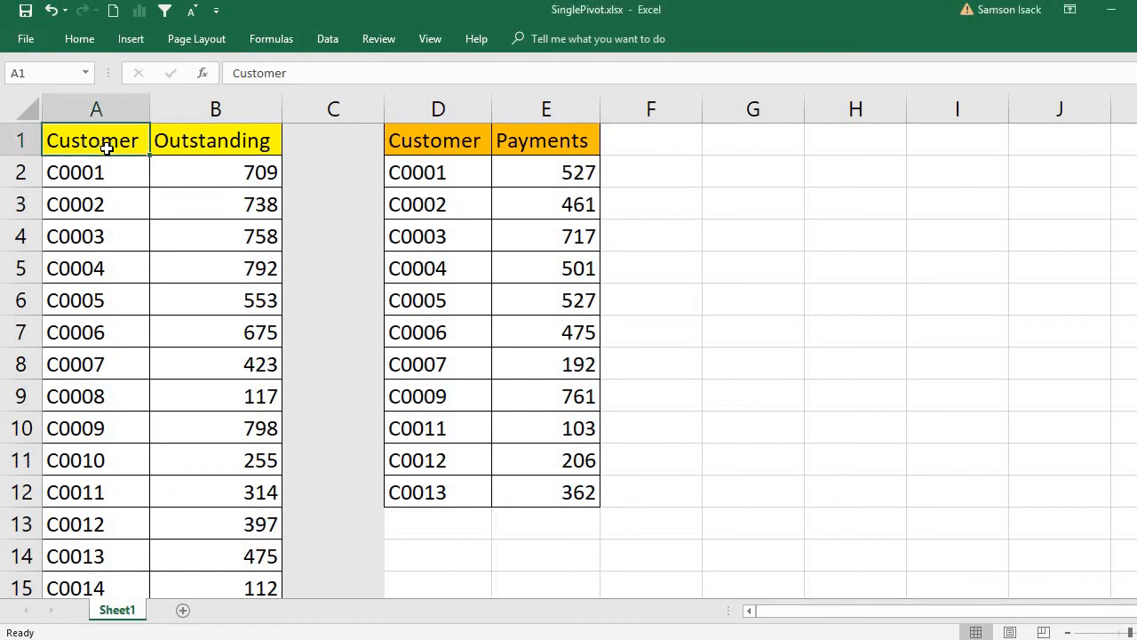
drag(104, 147, 116, 492)
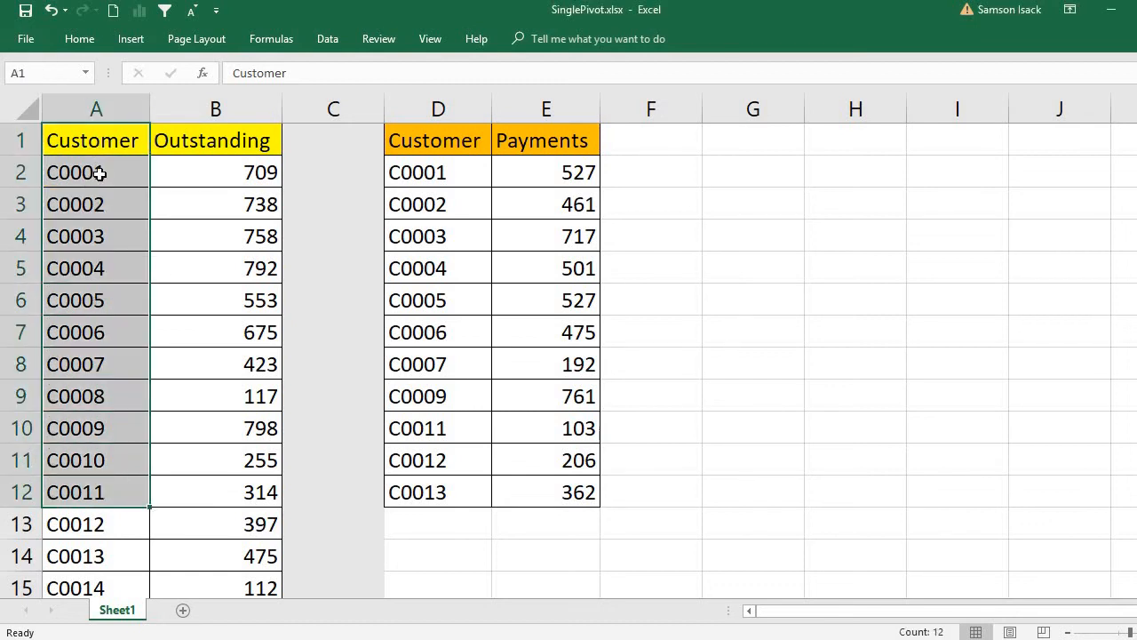
drag(206, 135, 217, 267)
drag(204, 391, 214, 576)
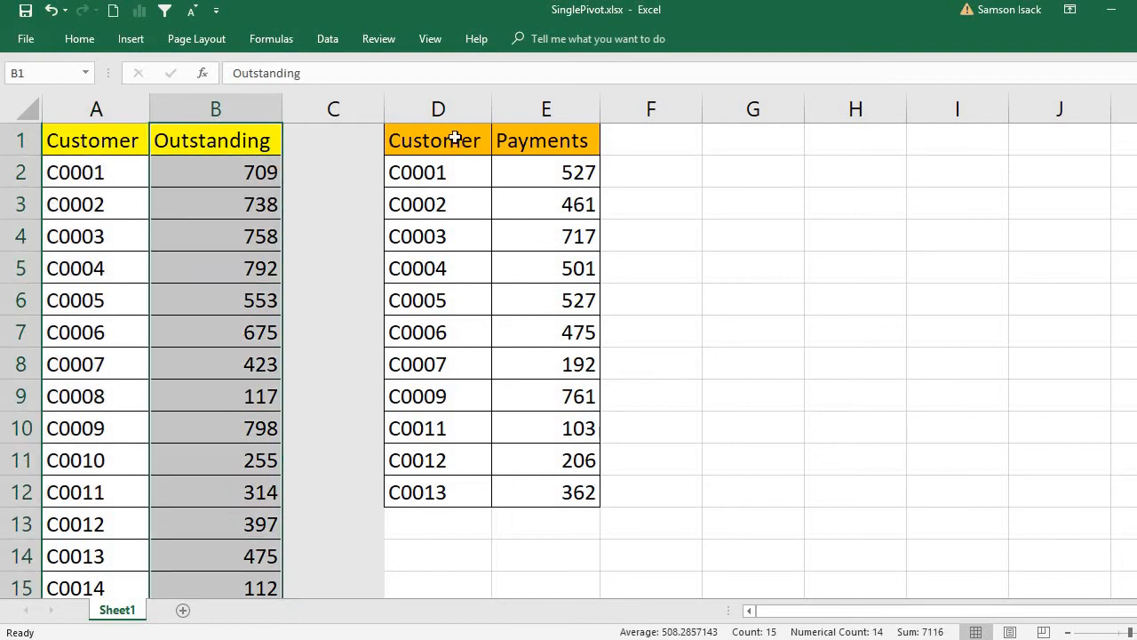
drag(452, 139, 482, 492)
drag(568, 138, 574, 492)
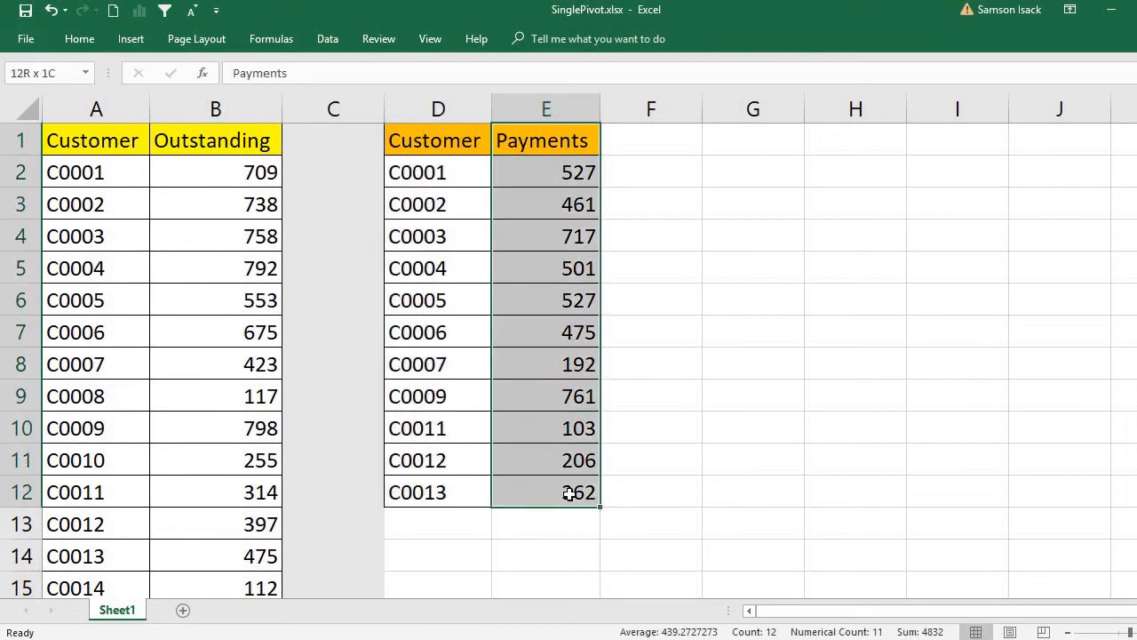
drag(56, 140, 213, 140)
drag(260, 211, 236, 556)
drag(425, 140, 569, 526)
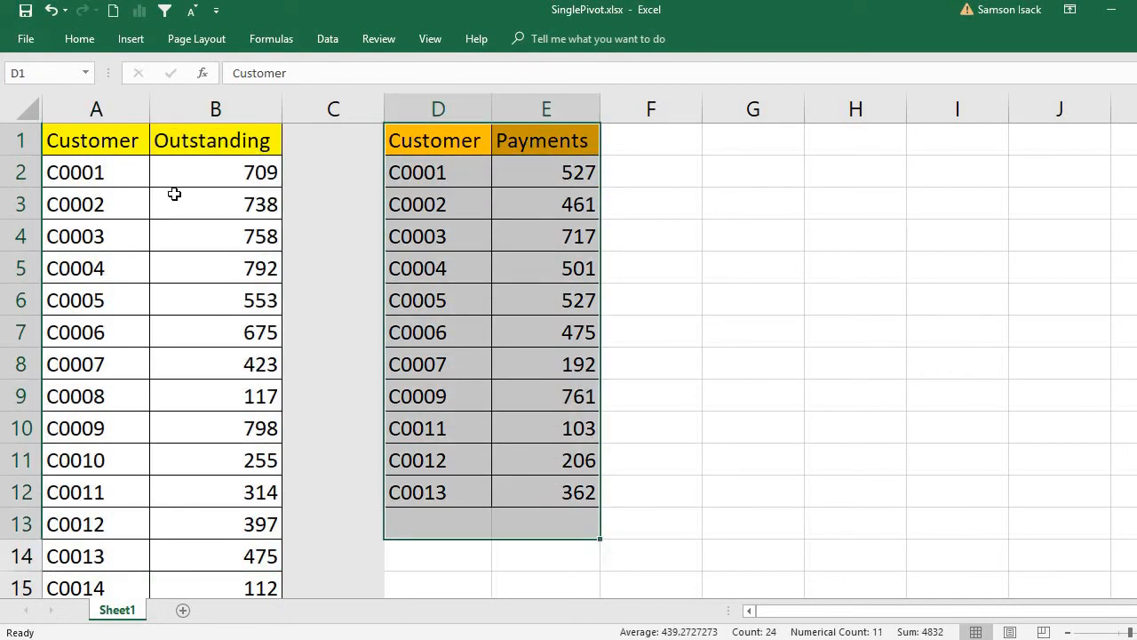
click(153, 195)
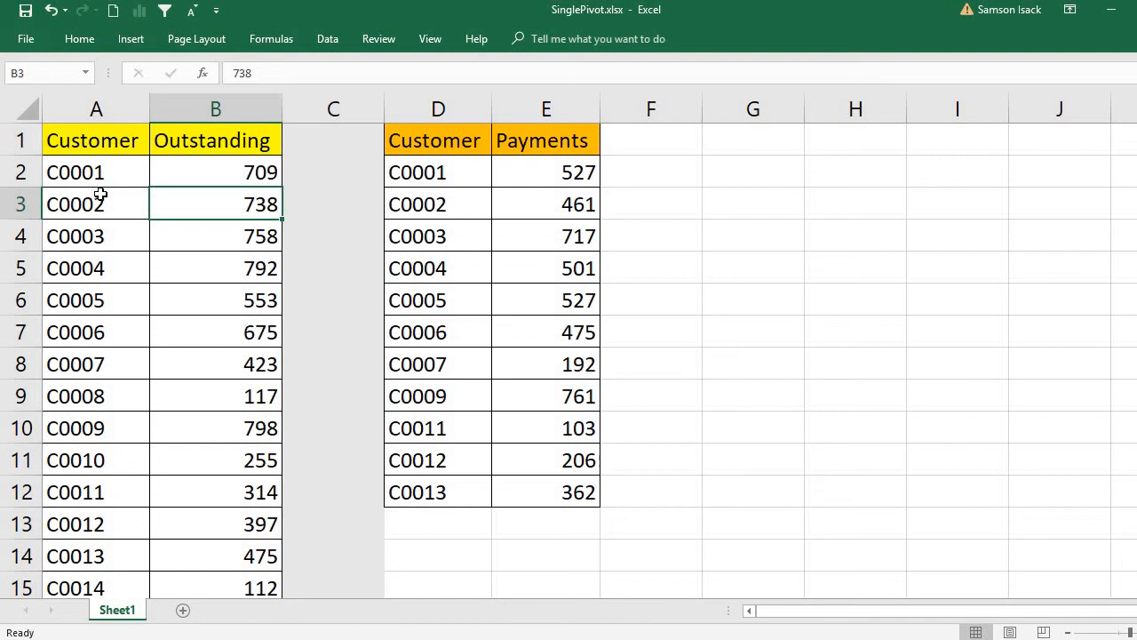
click(236, 143)
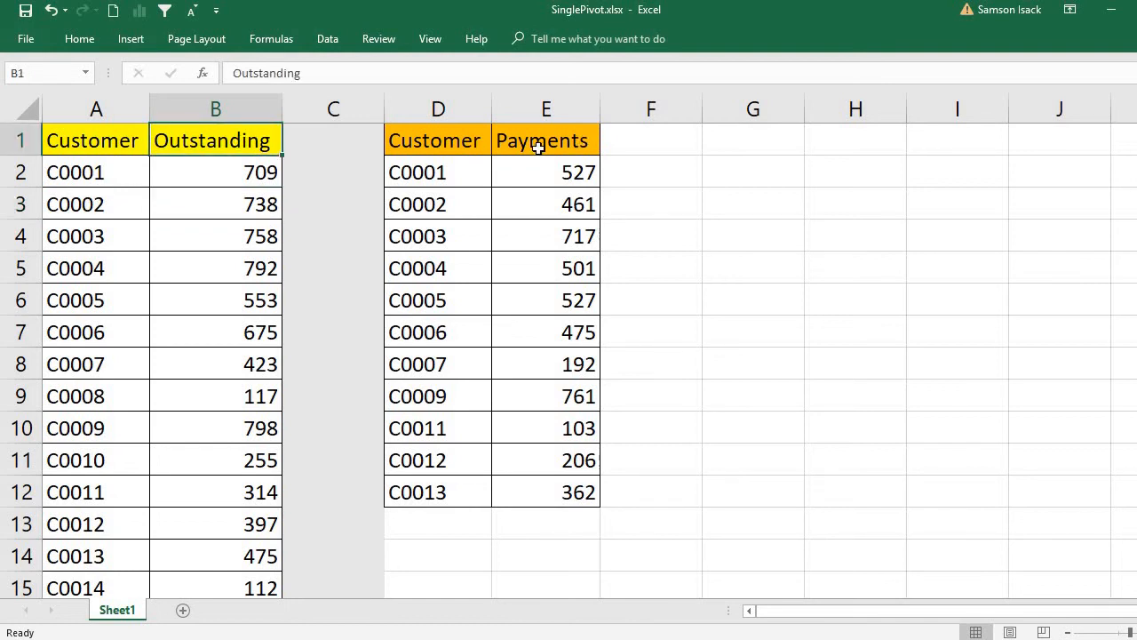
click(538, 144)
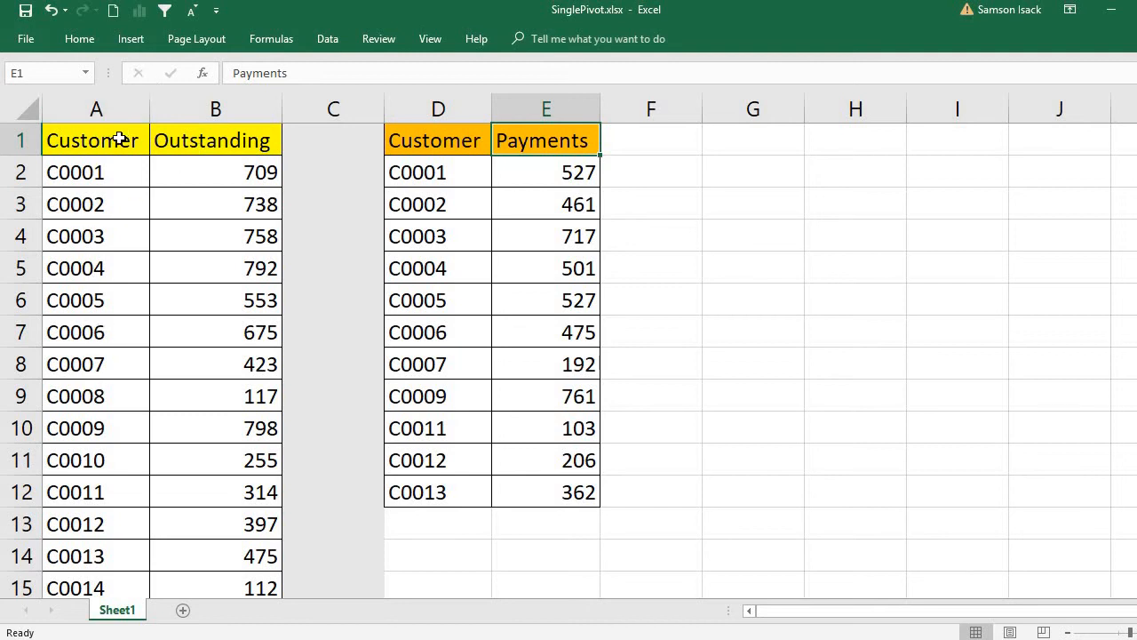
Step: Define the name Customer_Outstanding for the Customer and Outstanding table in A1:B15, with Workbook scope
drag(119, 140, 222, 581)
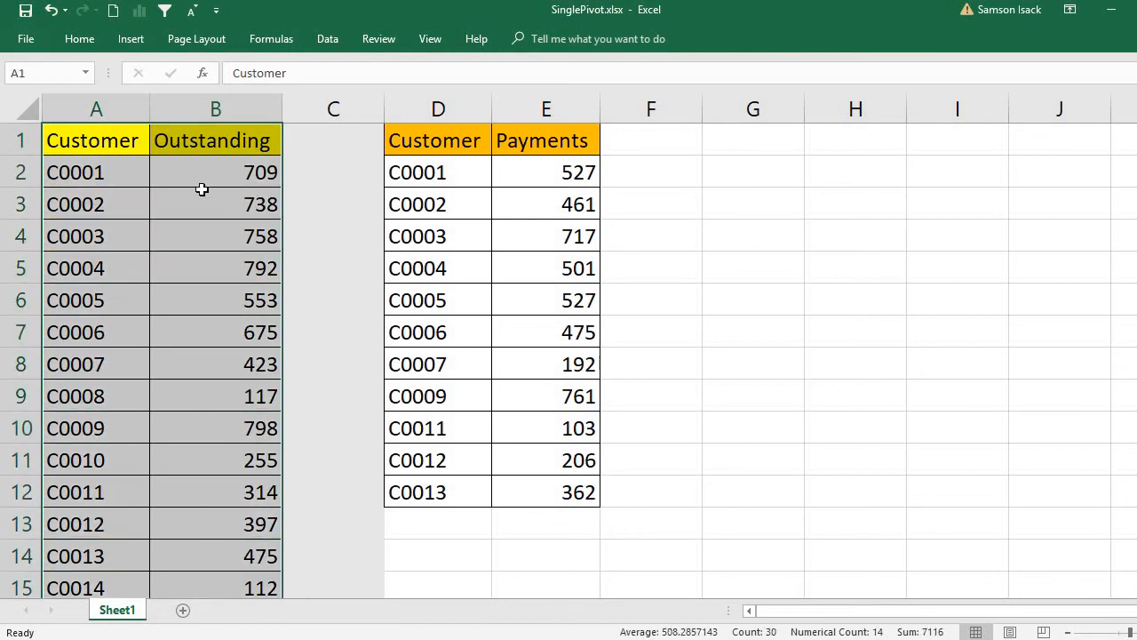
right_click(202, 189)
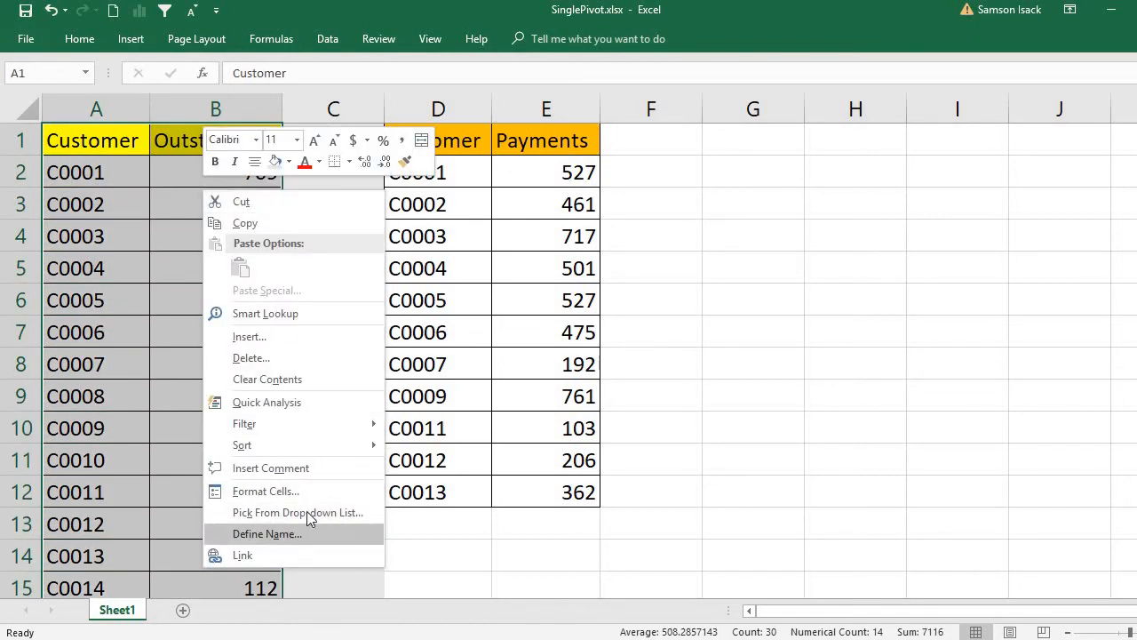
key(Escape)
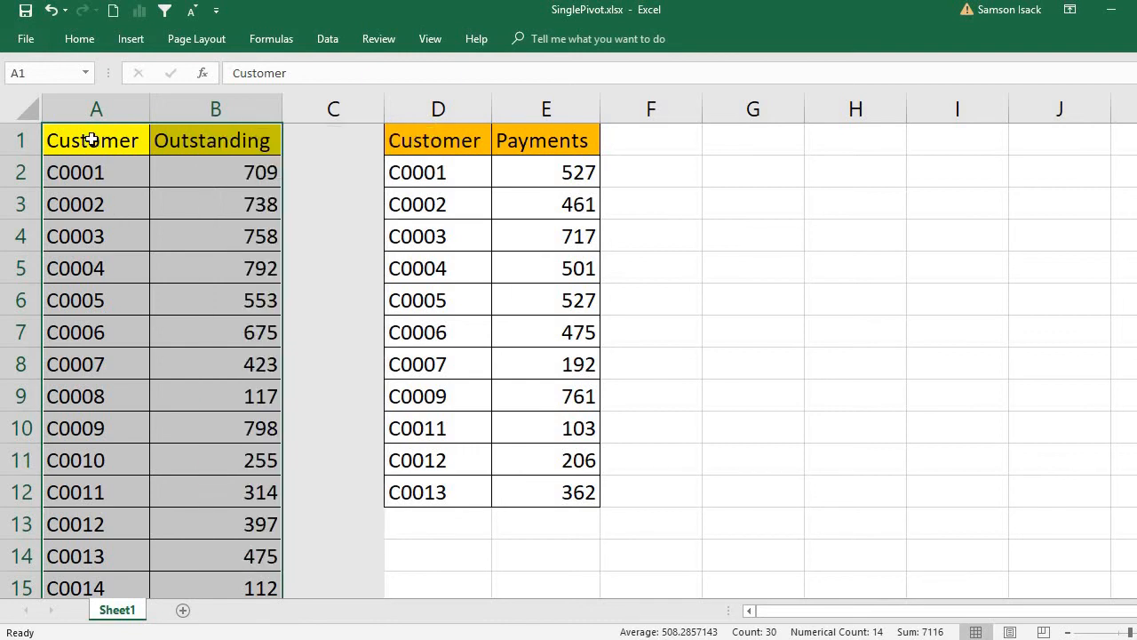
right_click(166, 303)
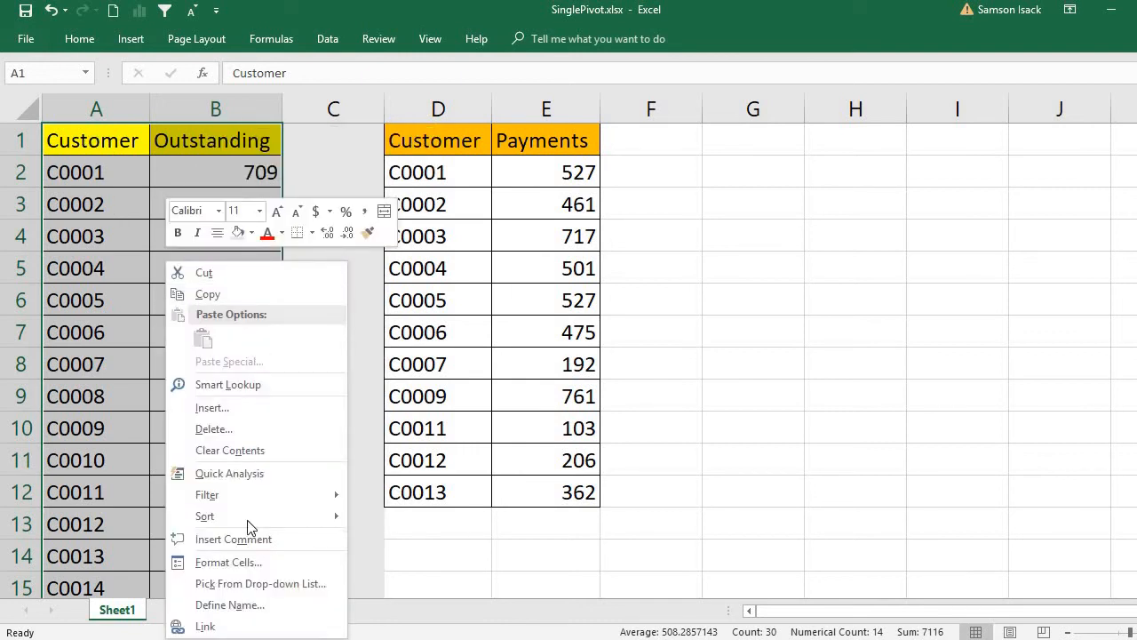
click(262, 604)
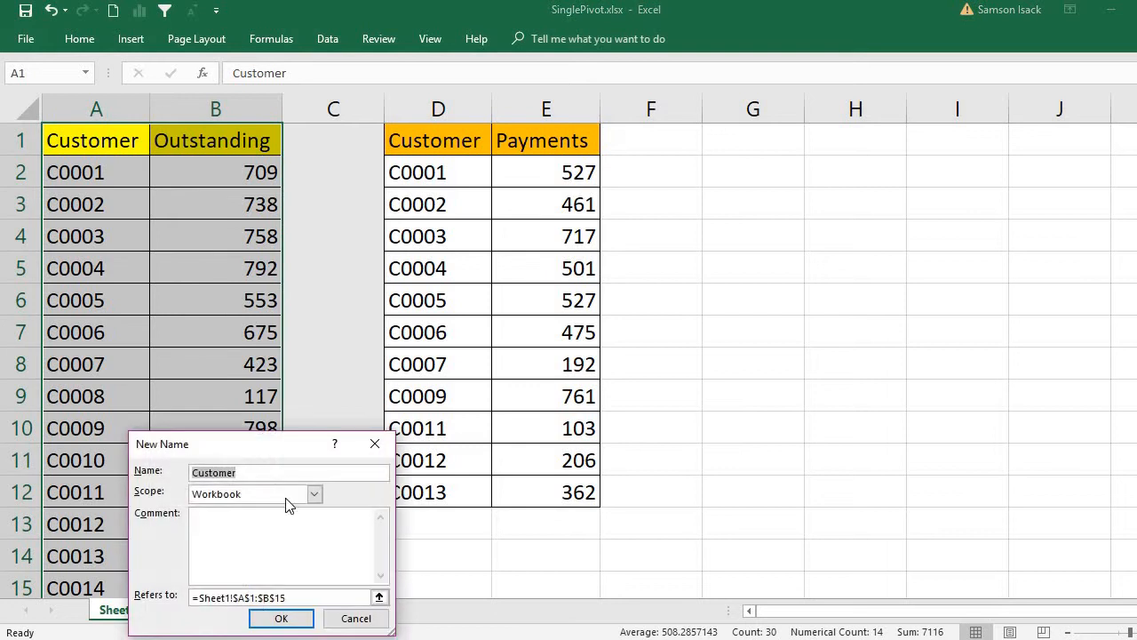
click(253, 471)
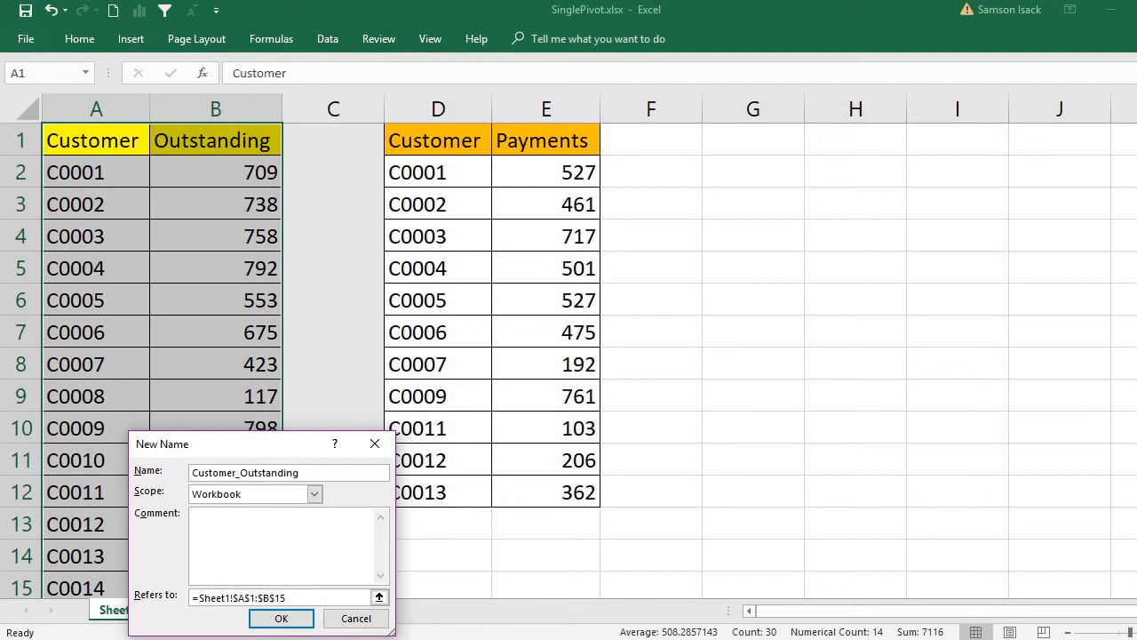
click(282, 617)
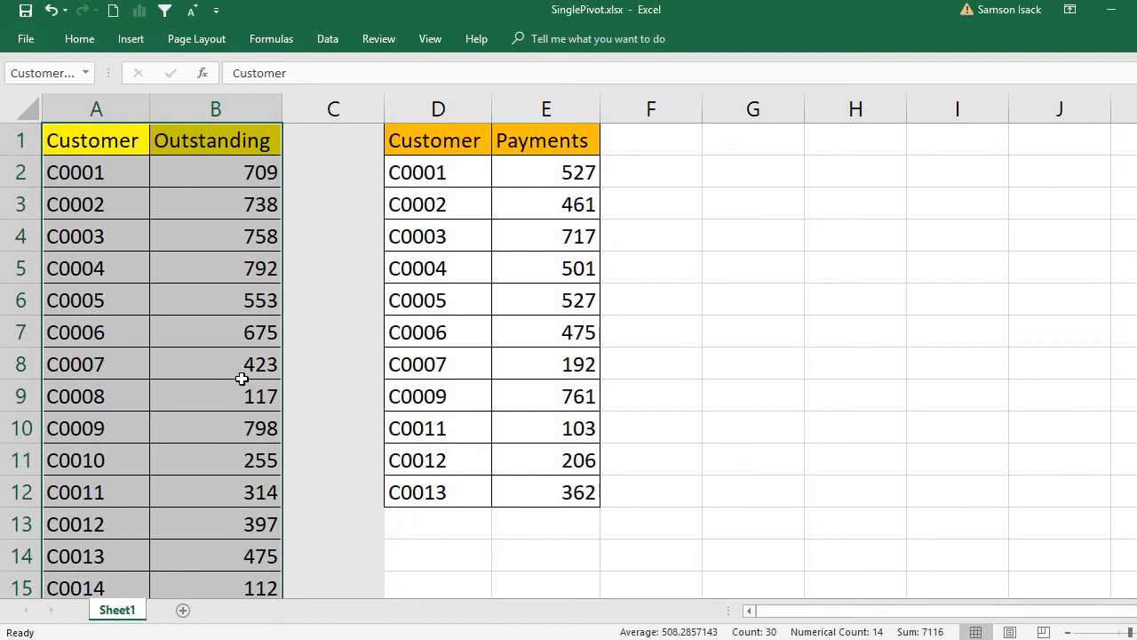
Step: Define the name Customer_Payments for the Customer and Payments table in D1:E12, with Workbook scope
drag(451, 140, 543, 490)
right_click(539, 339)
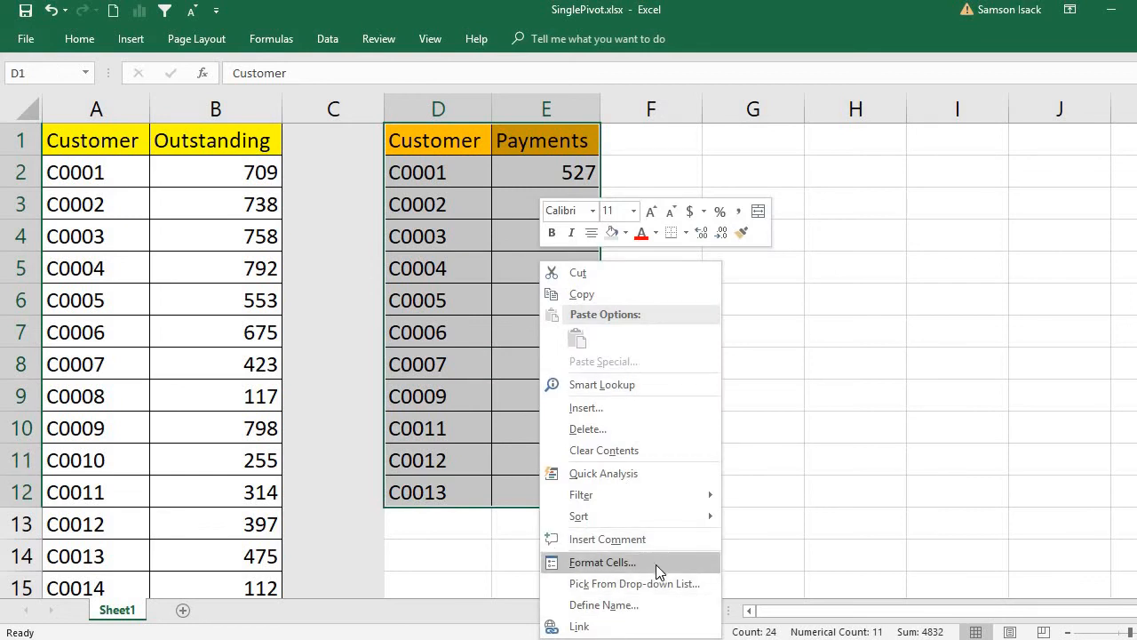
click(654, 607)
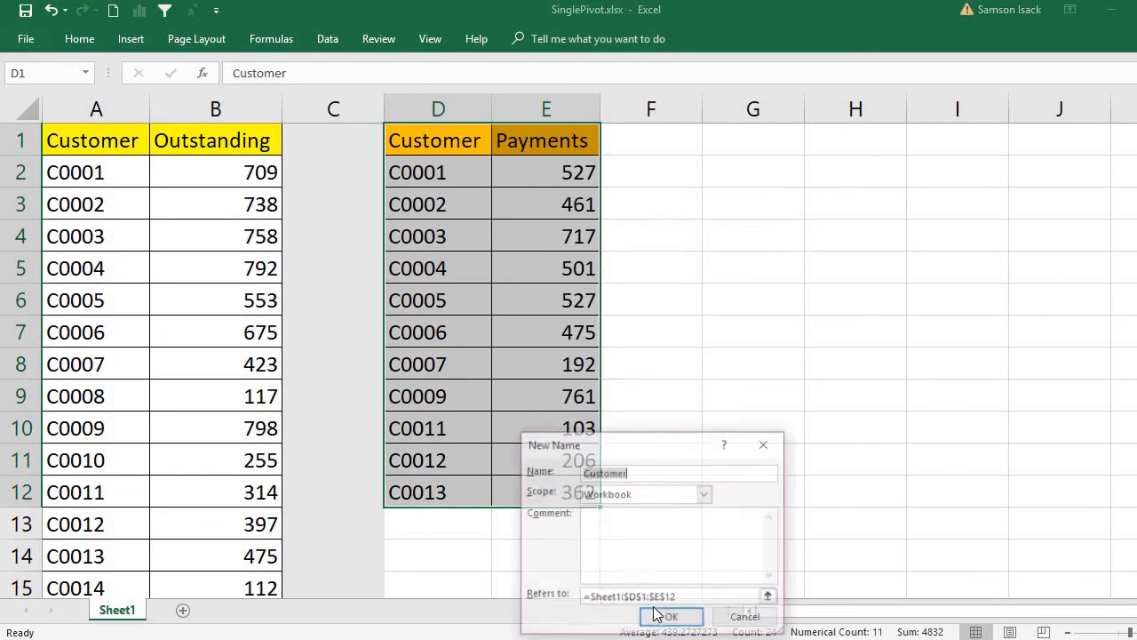
click(645, 475)
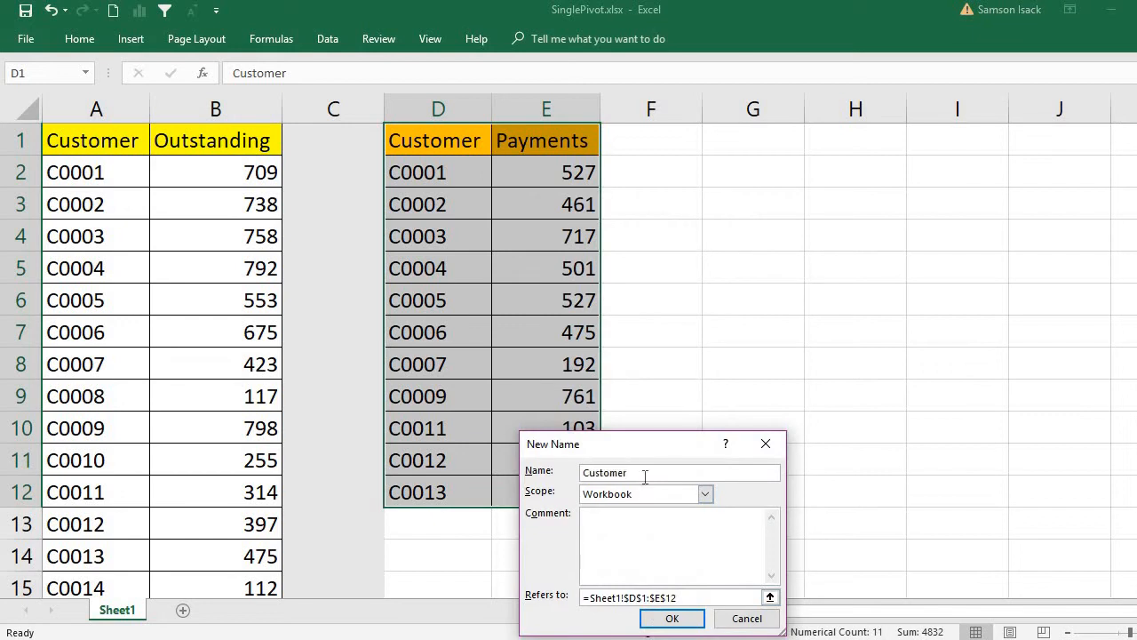
text(_Payments)
click(677, 620)
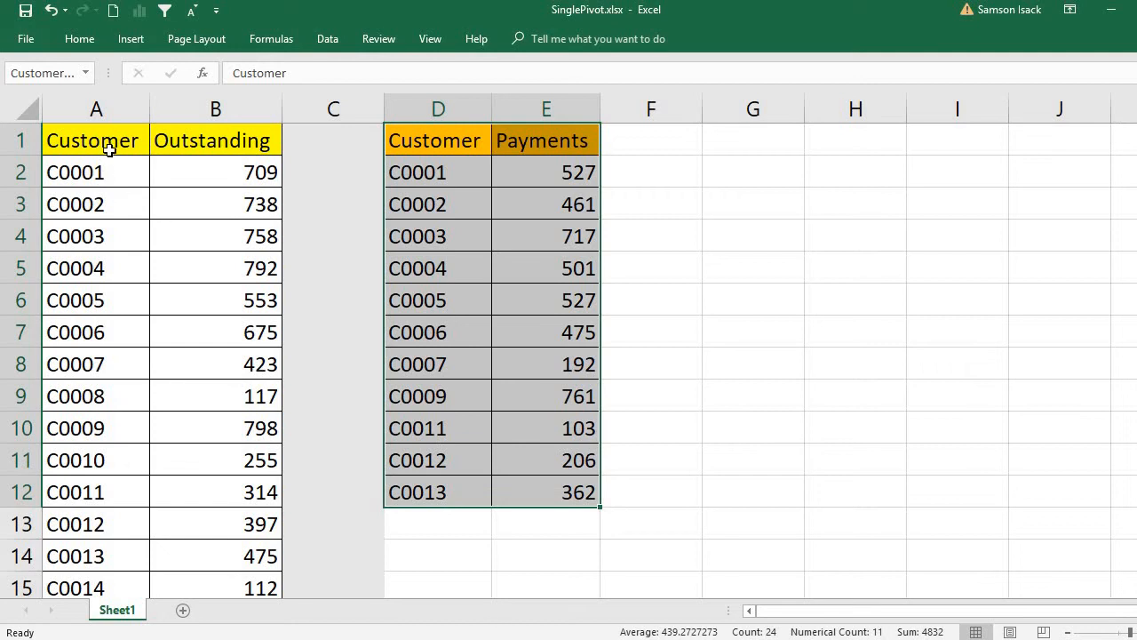
Step: Create a PivotTable from the Customer_Outstanding range on a new worksheet, adding the data to the Data Model
drag(112, 140, 238, 588)
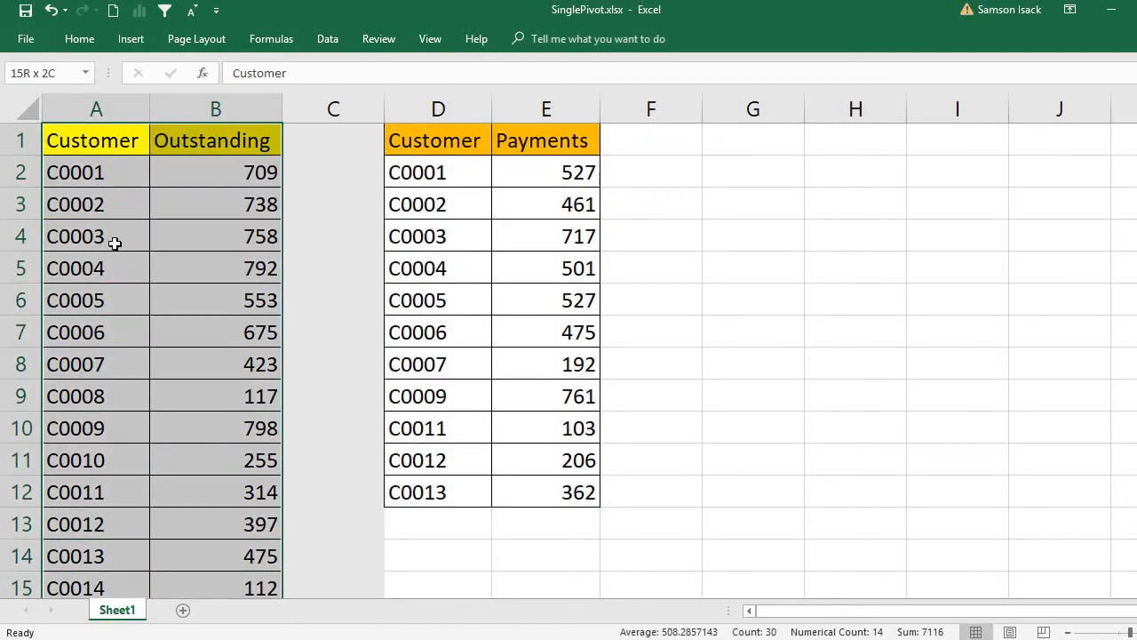
click(126, 38)
click(27, 90)
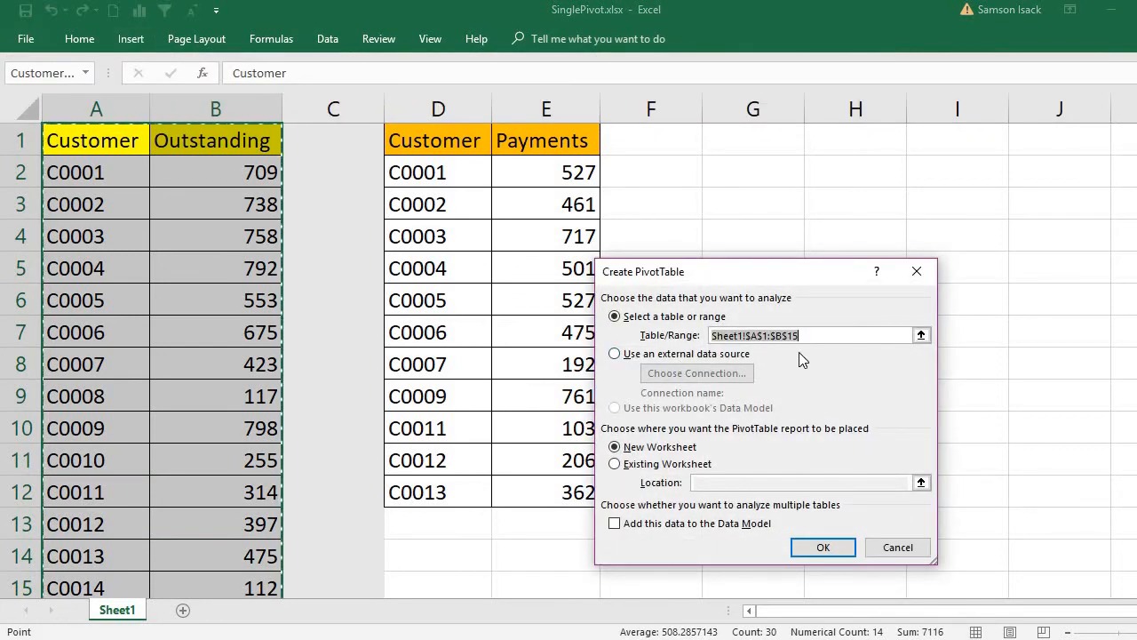
text(C)
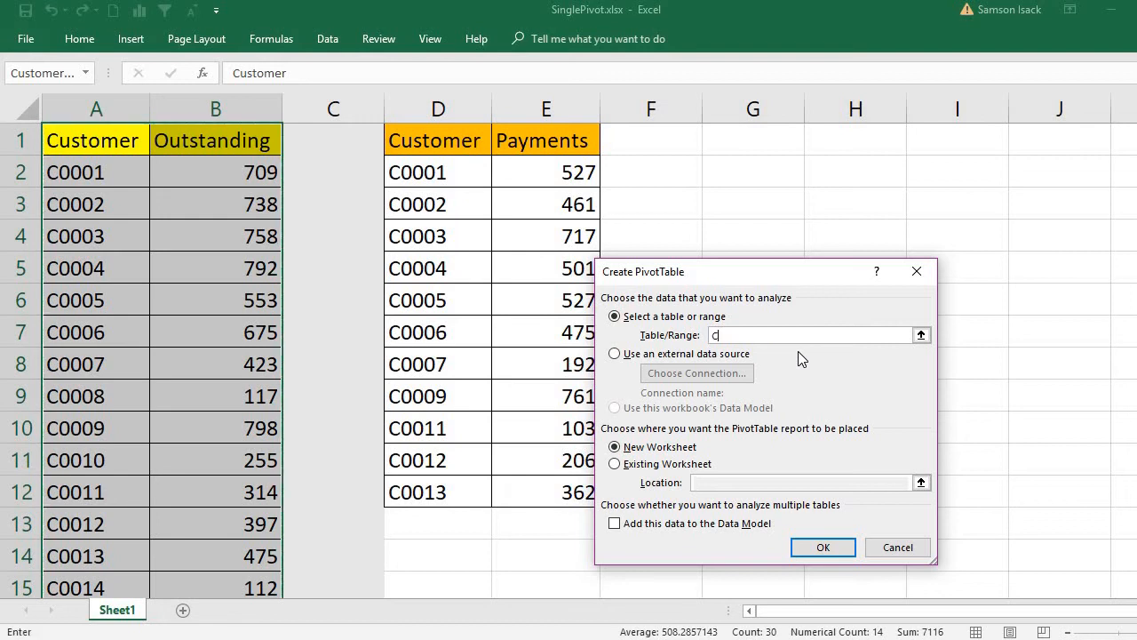
text(ustomer_Outstanding)
click(616, 523)
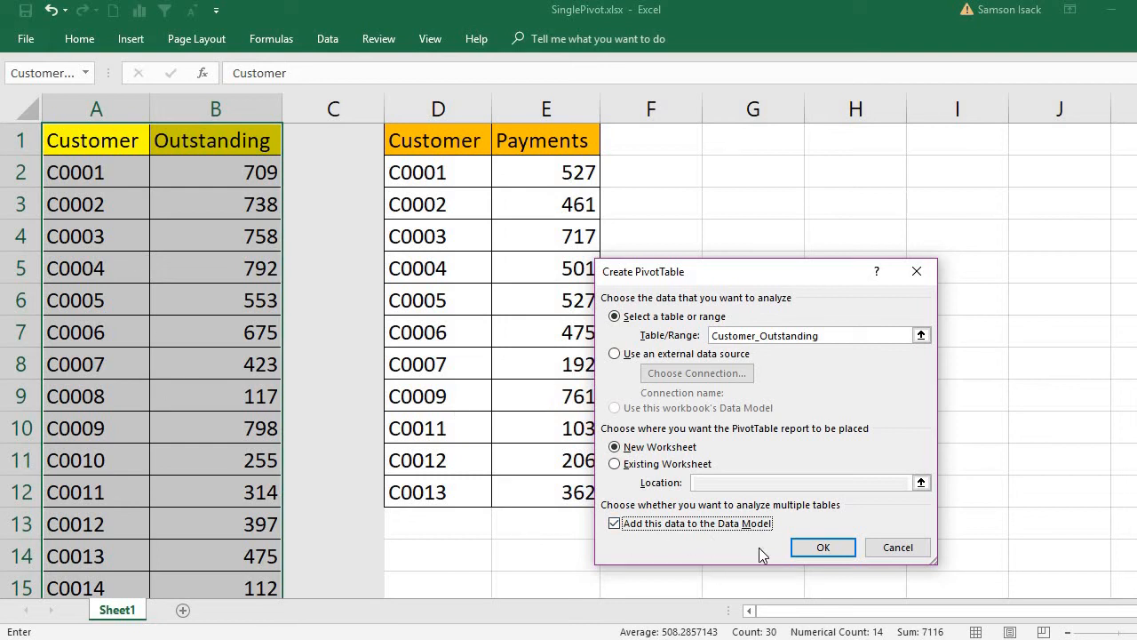
click(823, 548)
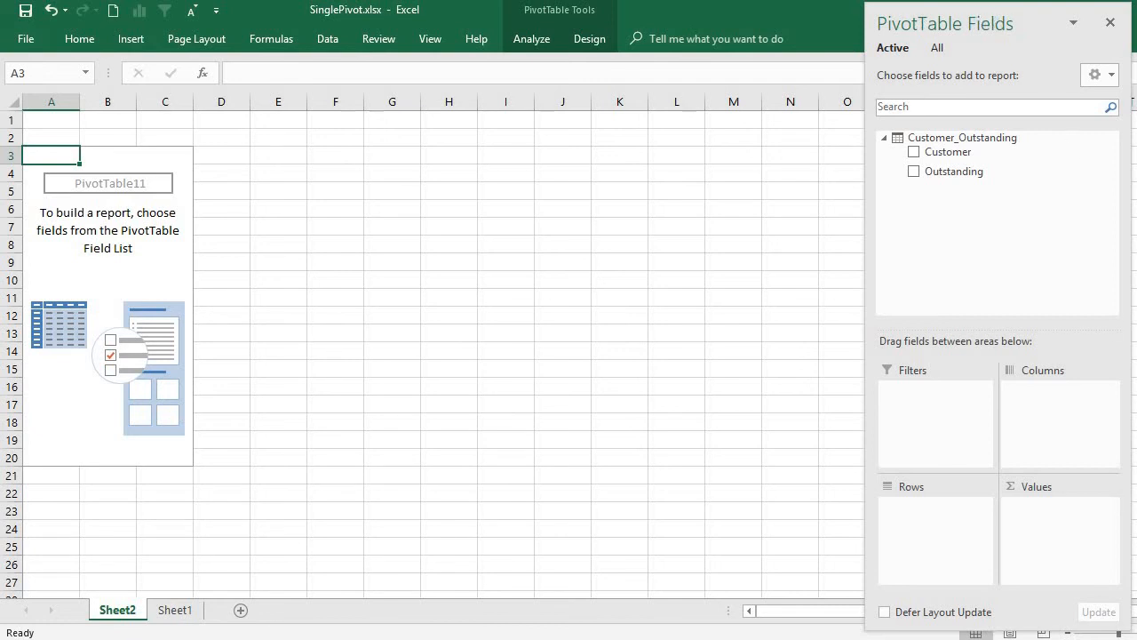
Step: Rename the new worksheet holding the empty PivotTable as Outstanding
scroll(433, 345, up, 6)
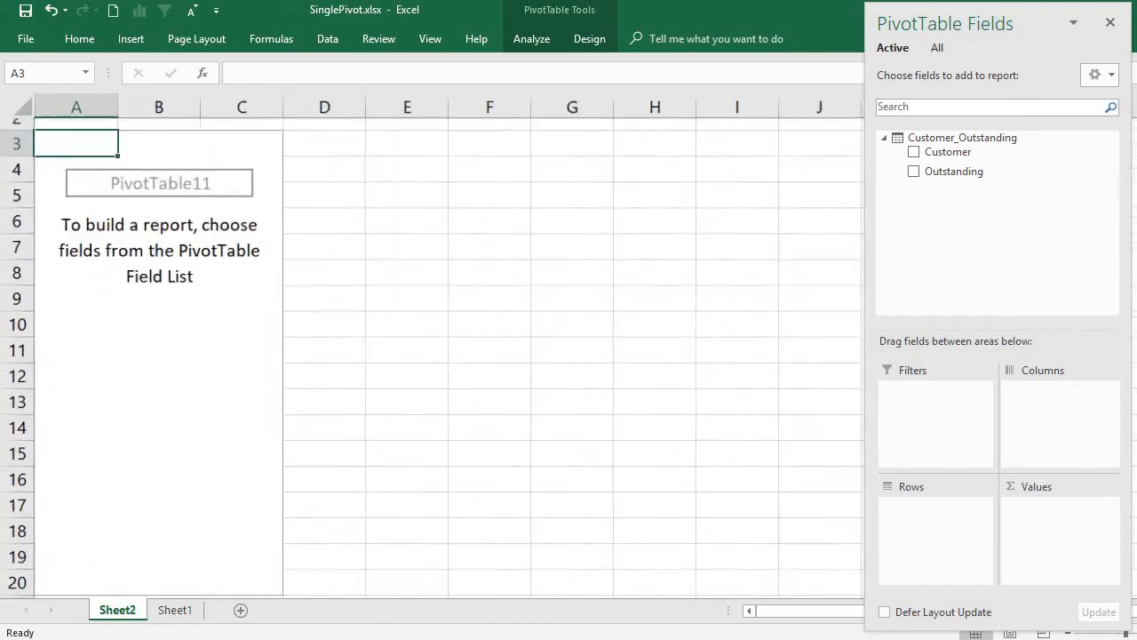
scroll(433, 346, up, 2)
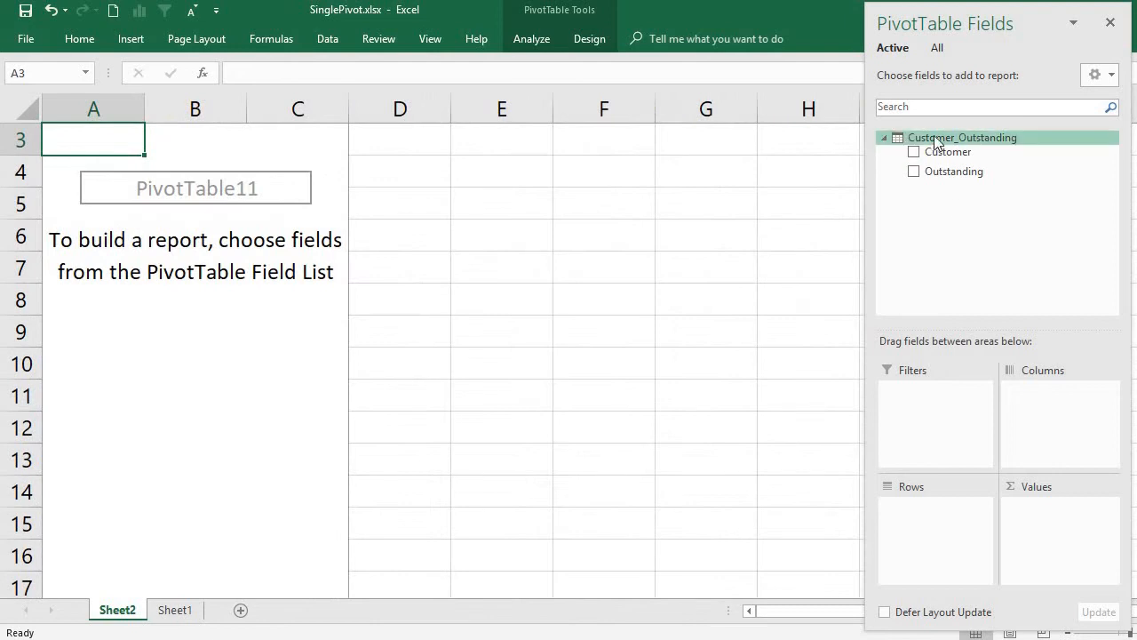
double_click(115, 610)
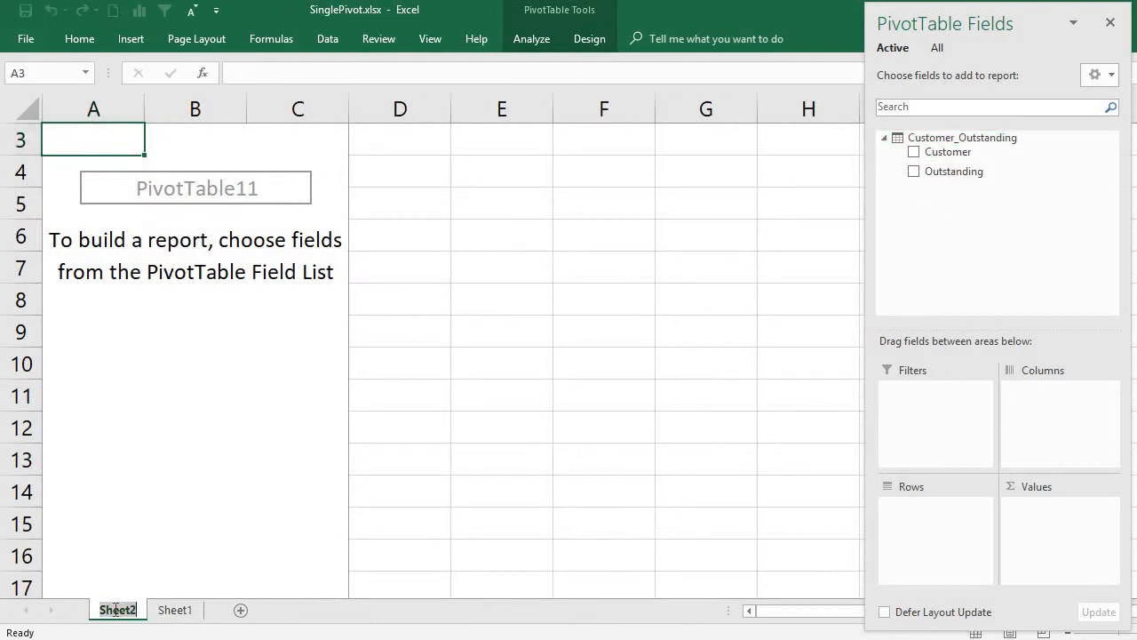
text(Ou)
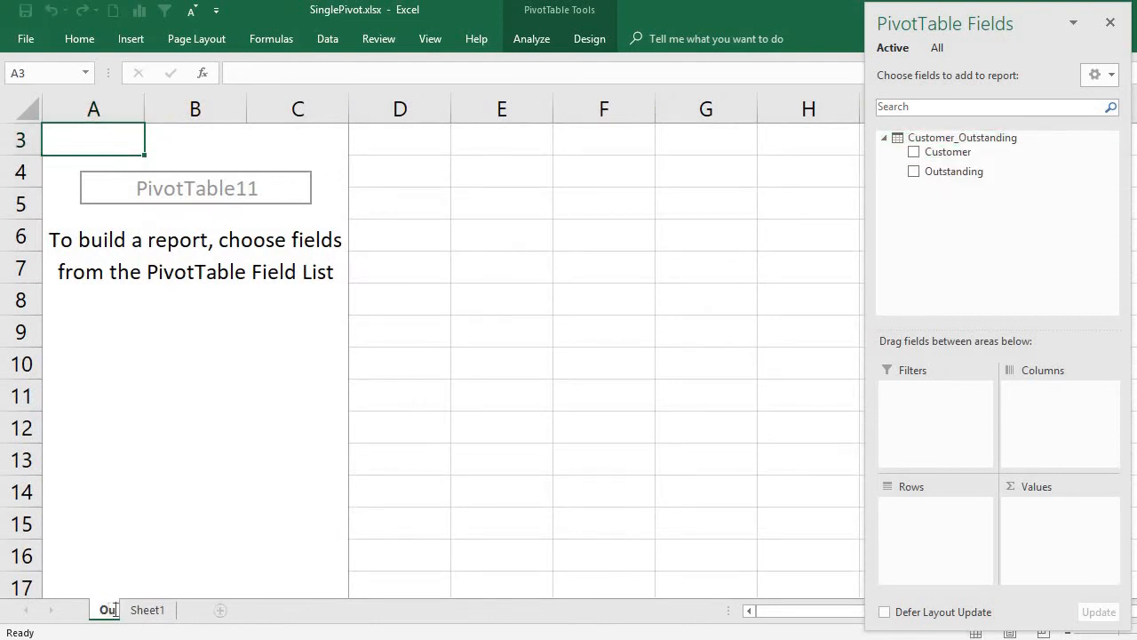
text(tstanding)
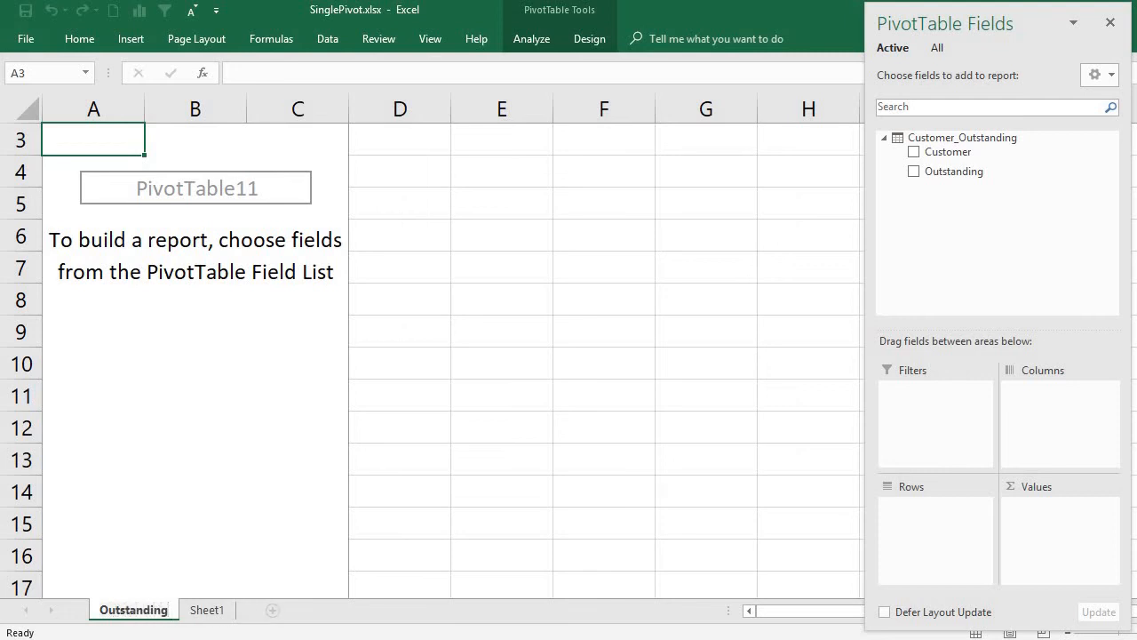
Step: Rename the source worksheet Sheet1 as Data
click(210, 610)
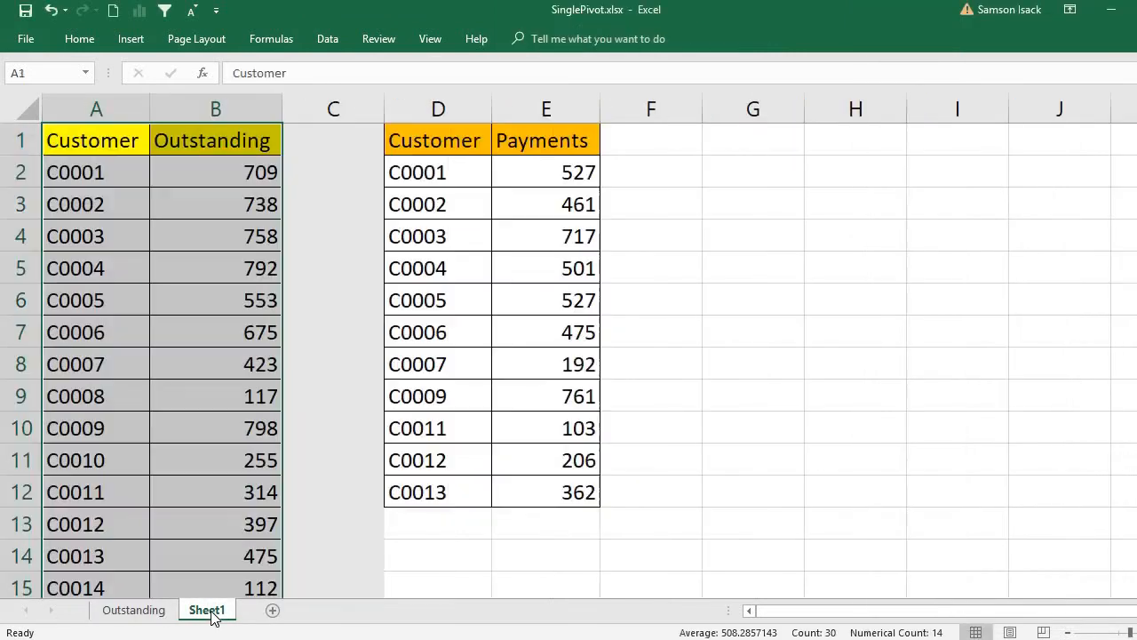
double_click(211, 610)
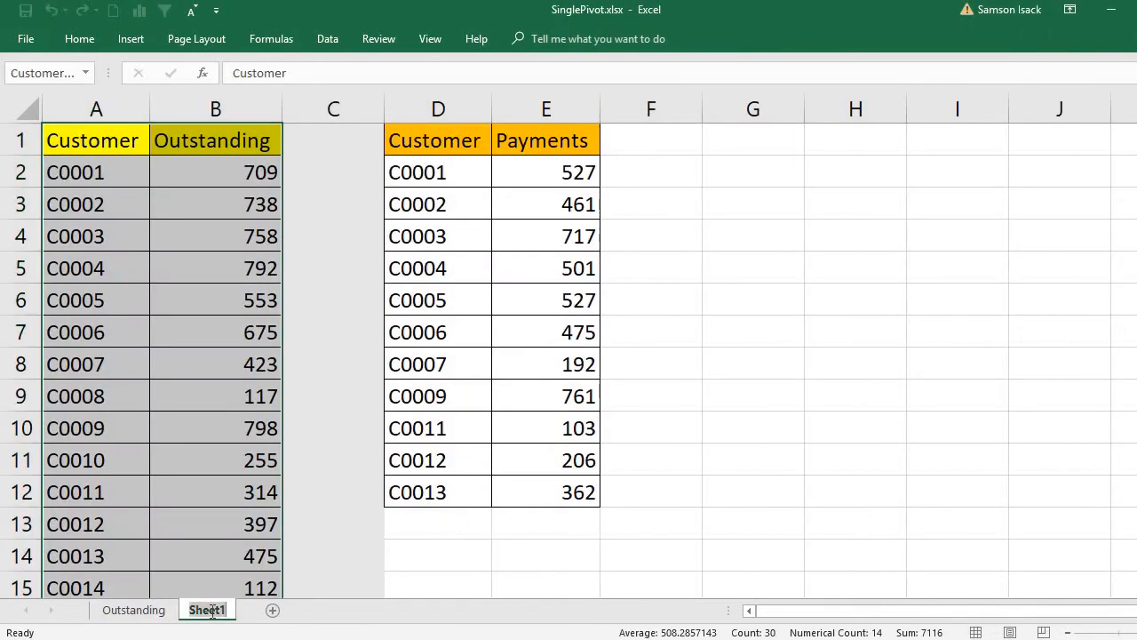
text(Data)
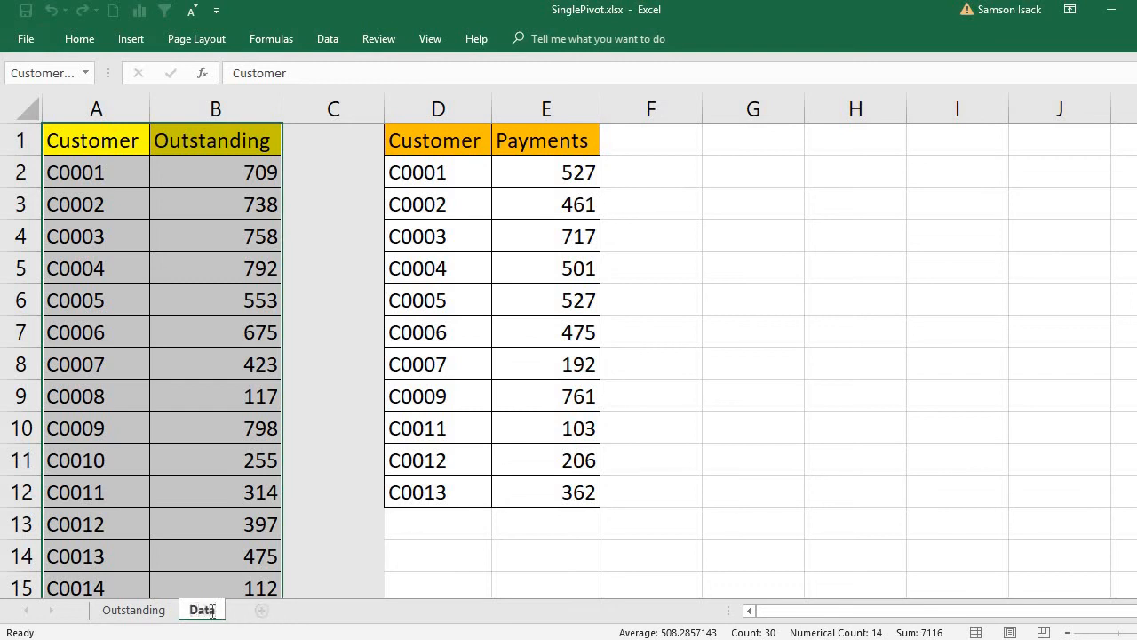
Step: Add the Customer field to the rows of the Outstanding sheet's PivotTable and rename its row label header to Customer
click(162, 612)
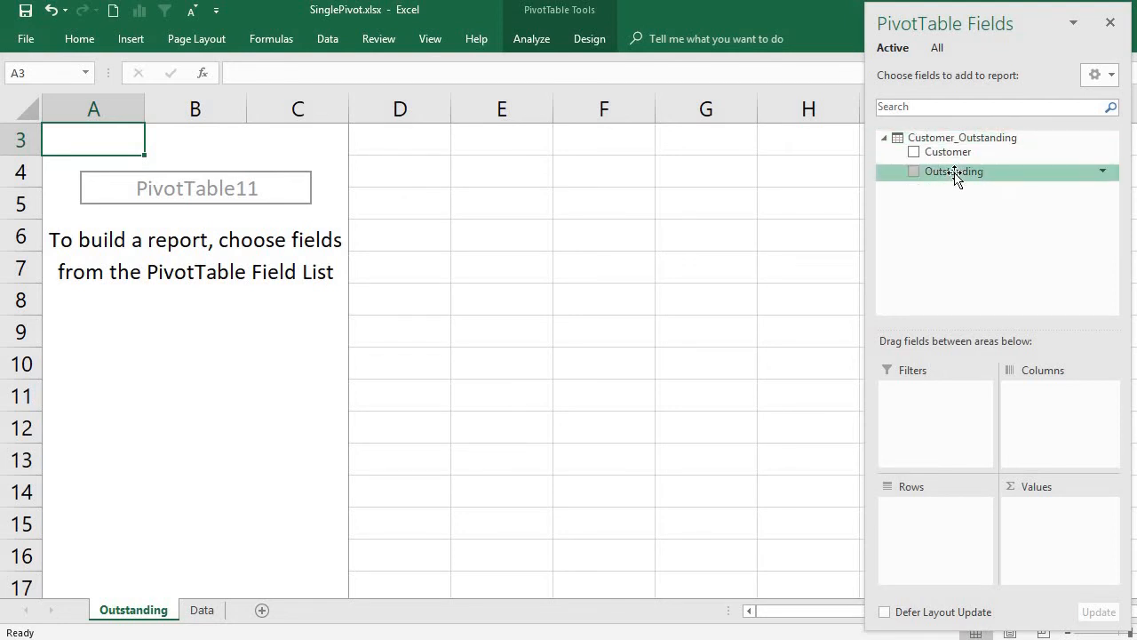
drag(955, 156, 947, 497)
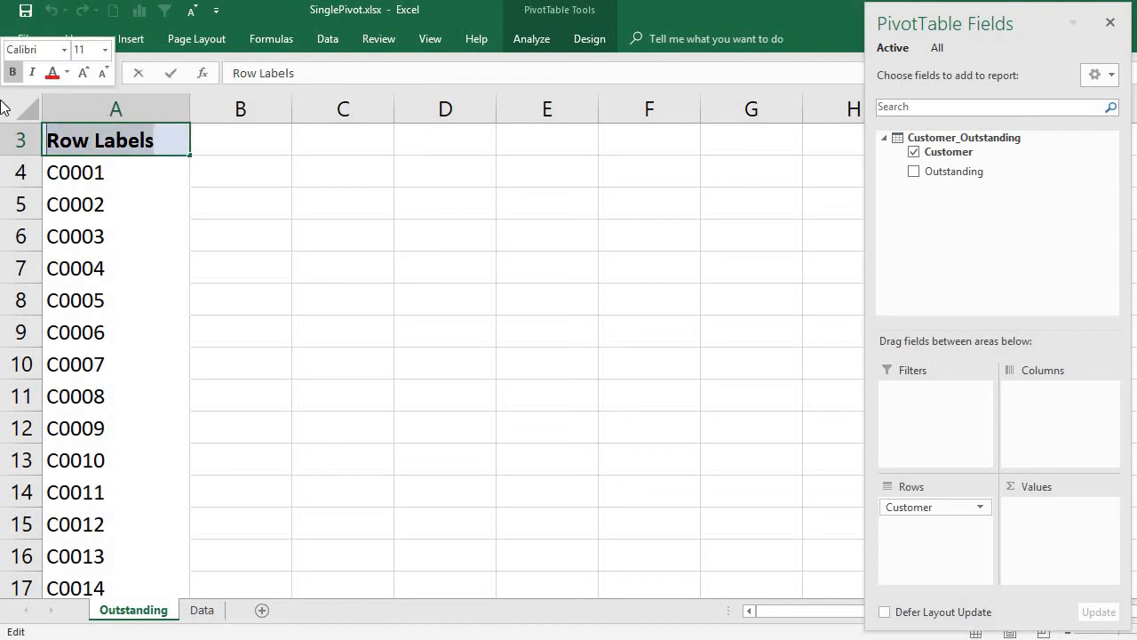
text(Custo)
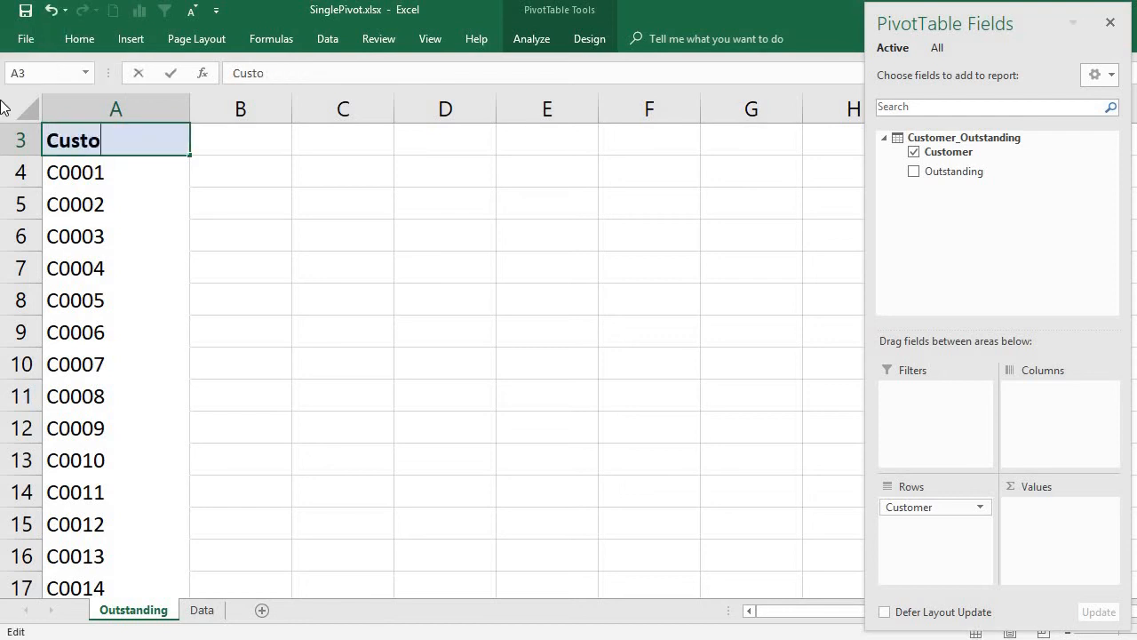
text(mer)
click(189, 236)
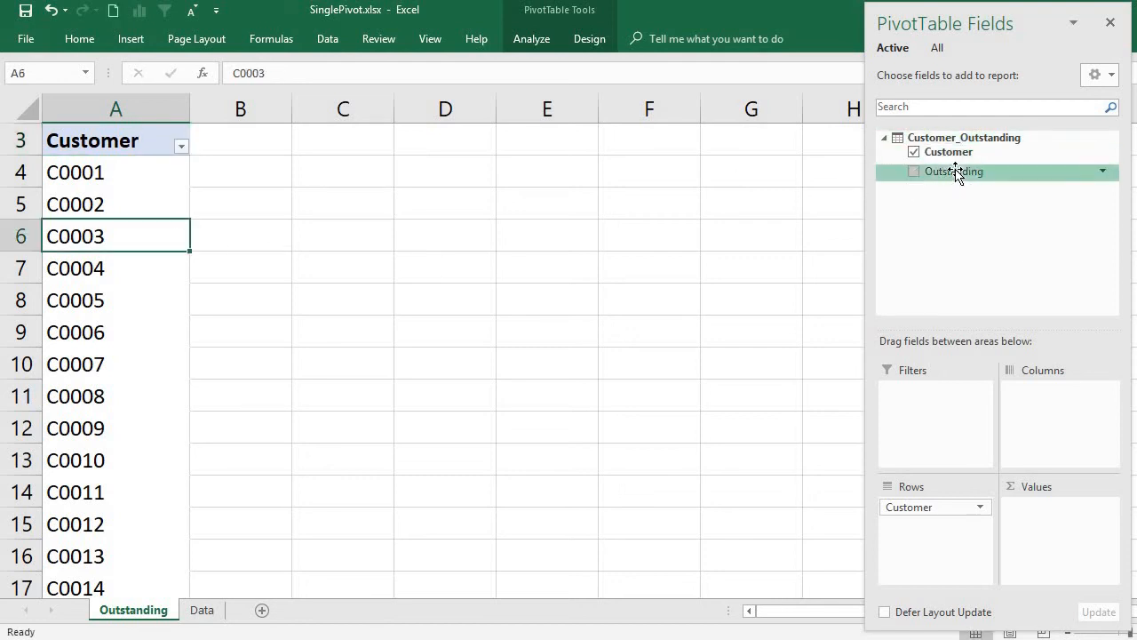
Step: Summarize the Outstanding field by sum in the PivotTable's values and set its custom name to Outstanding
drag(956, 174, 1082, 533)
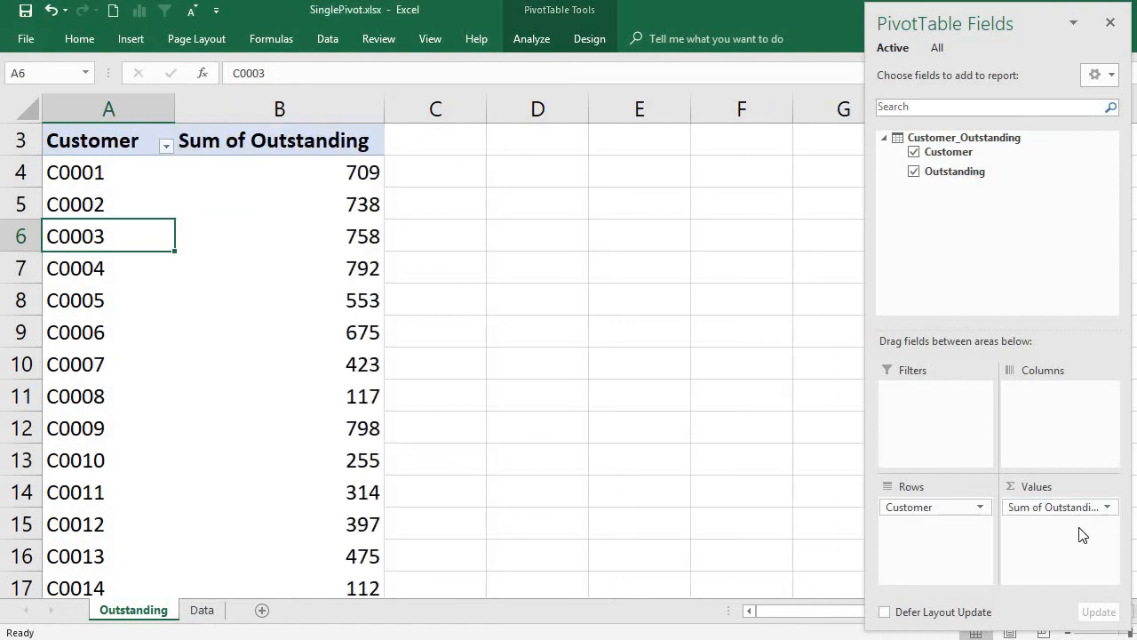
double_click(267, 140)
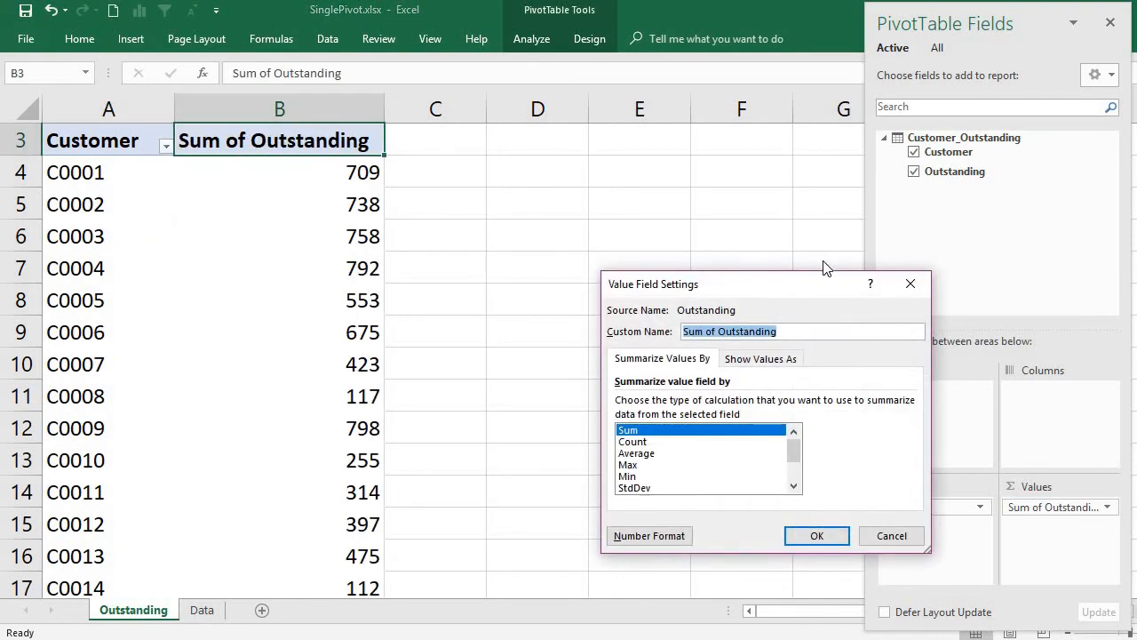
click(726, 331)
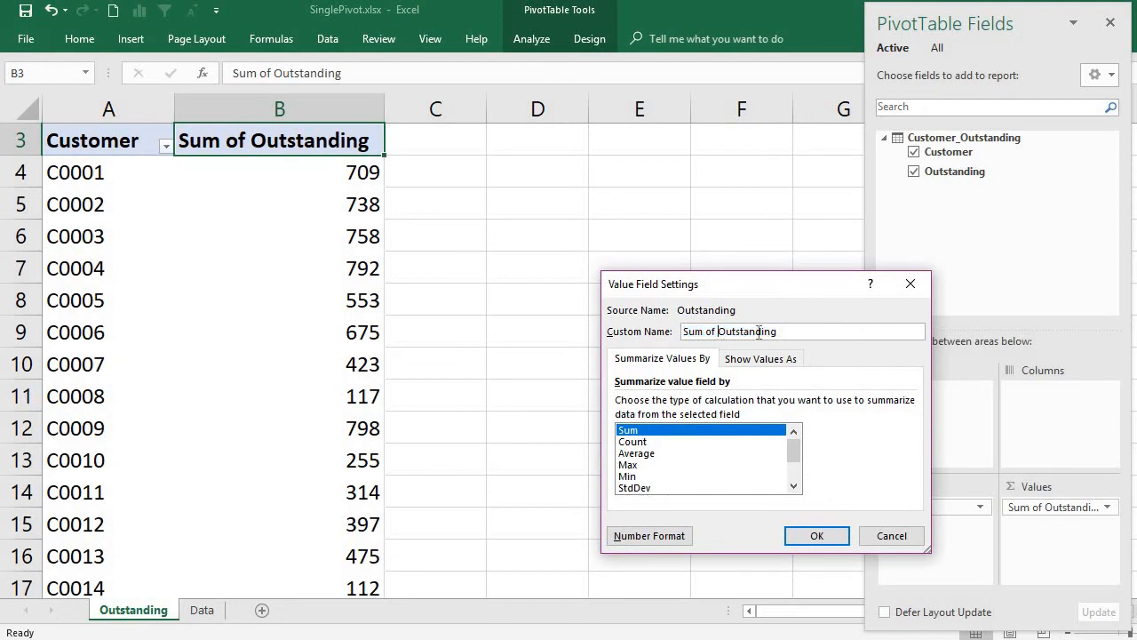
key(BackSpace)
key(BackSpace)
key(BackSpace)
key(BackSpace)
key(BackSpace)
key(BackSpace)
key(BackSpace)
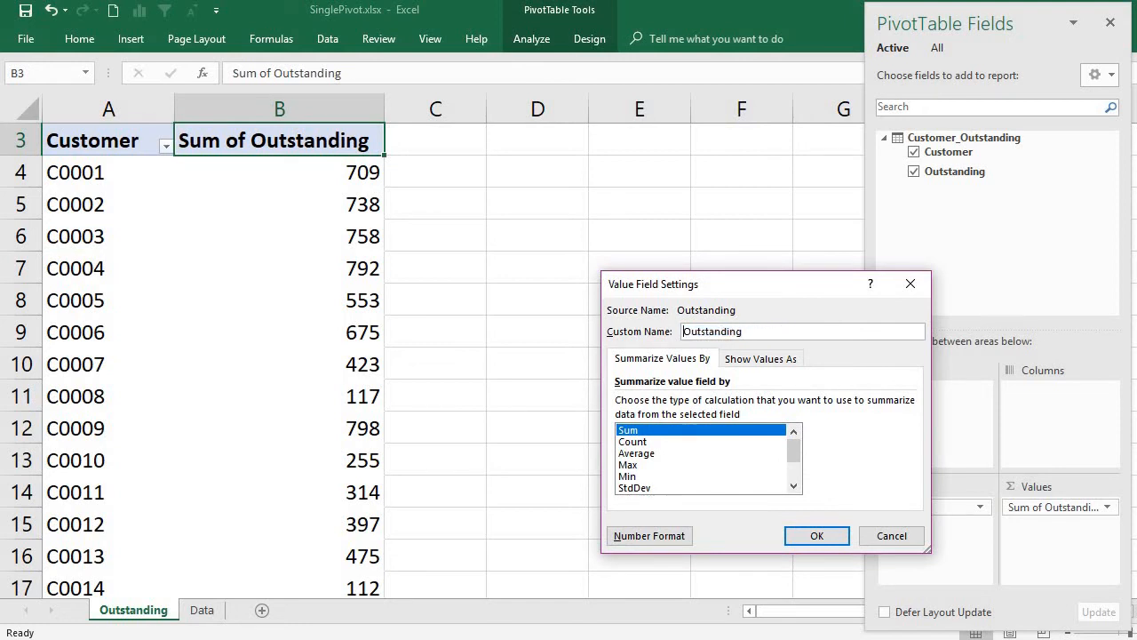
click(818, 536)
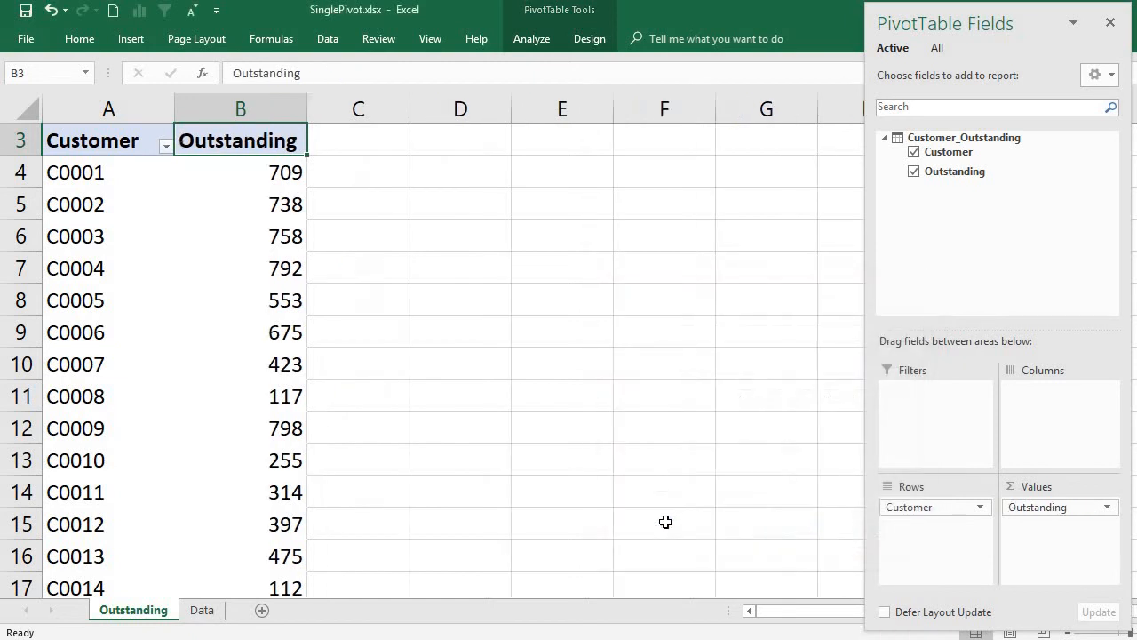
Step: Create a PivotTable from the Customer_Payments range on a new worksheet, adding the data to the Data Model
click(207, 612)
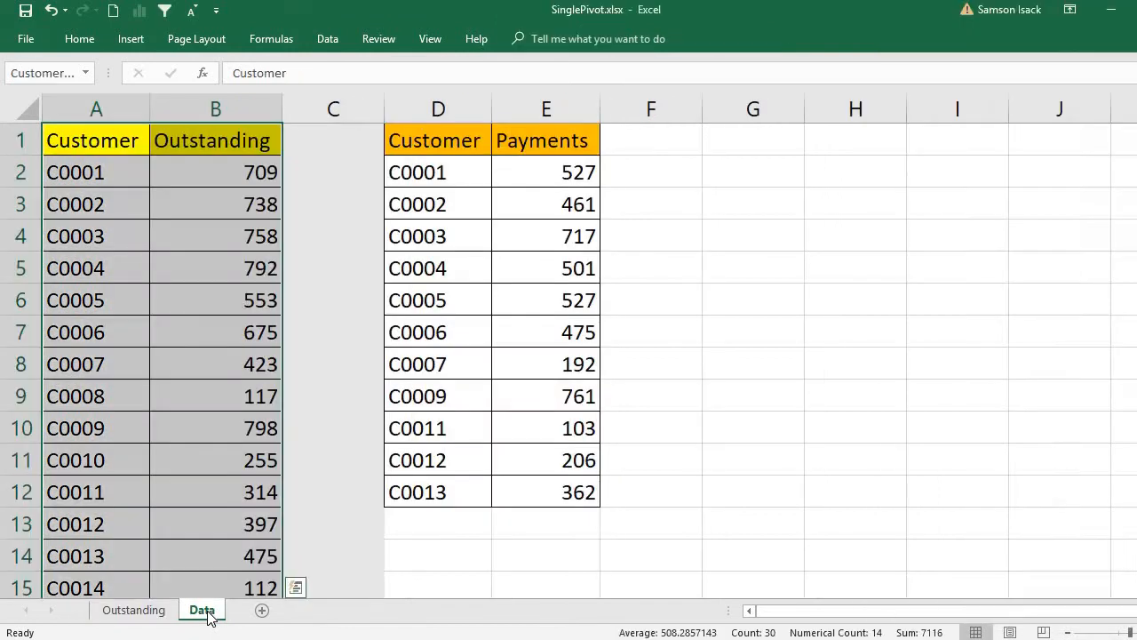
click(457, 142)
drag(521, 131, 556, 487)
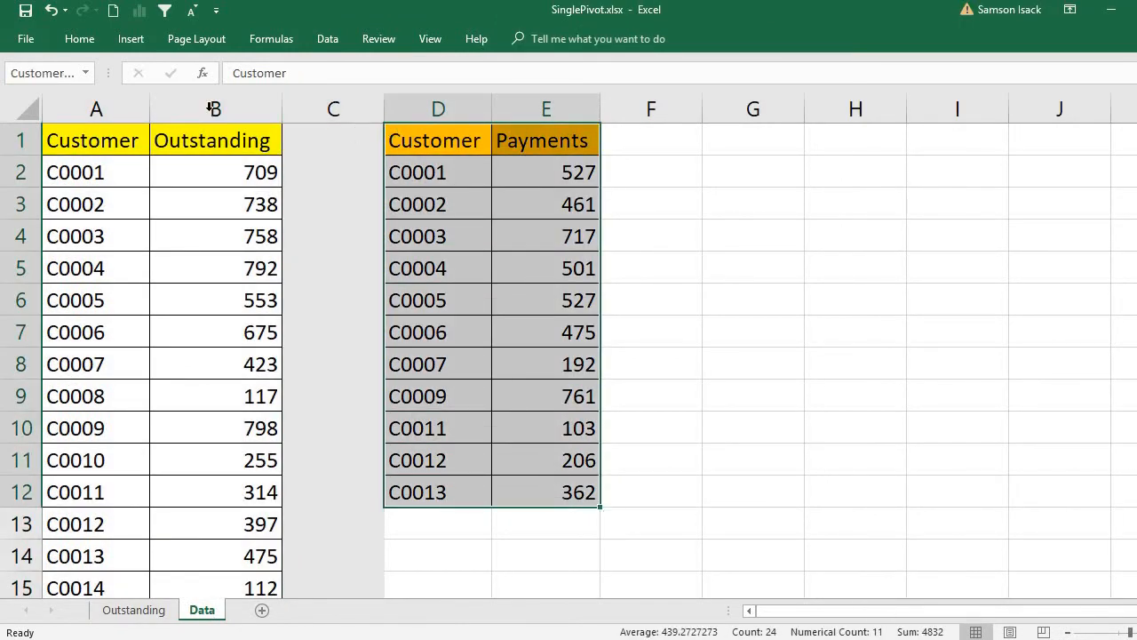
click(124, 39)
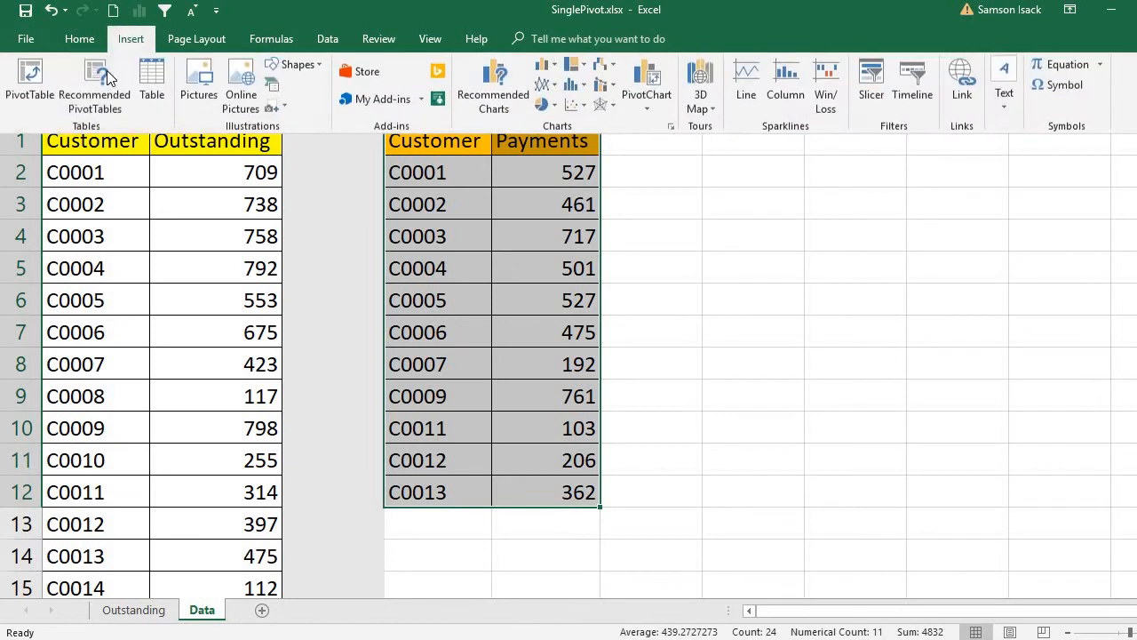
click(29, 80)
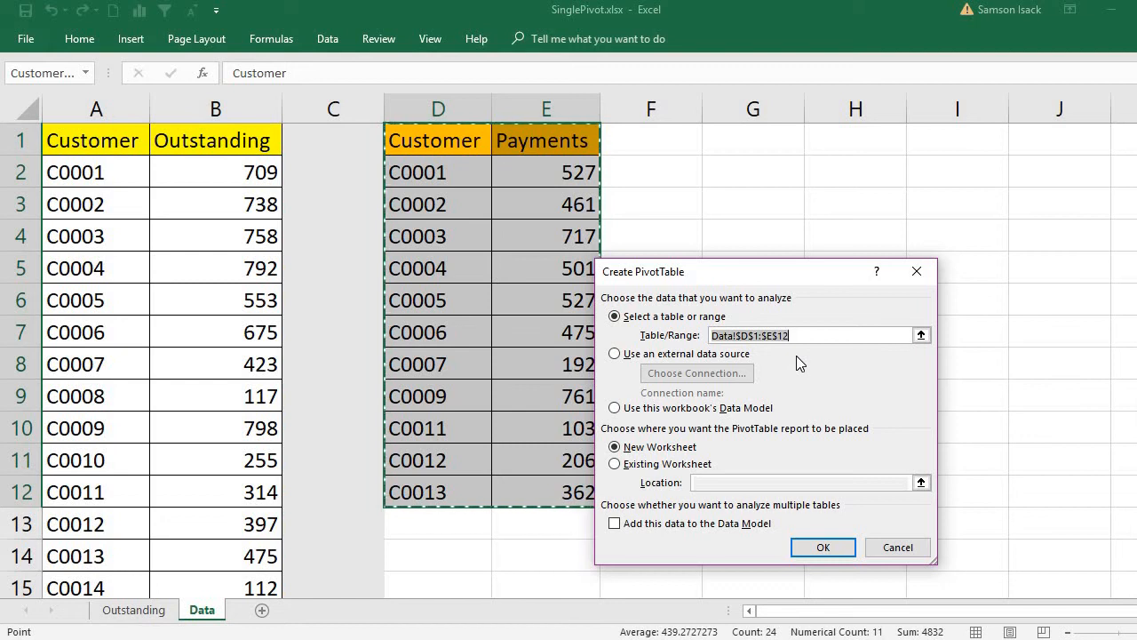
text(Customer_Payments)
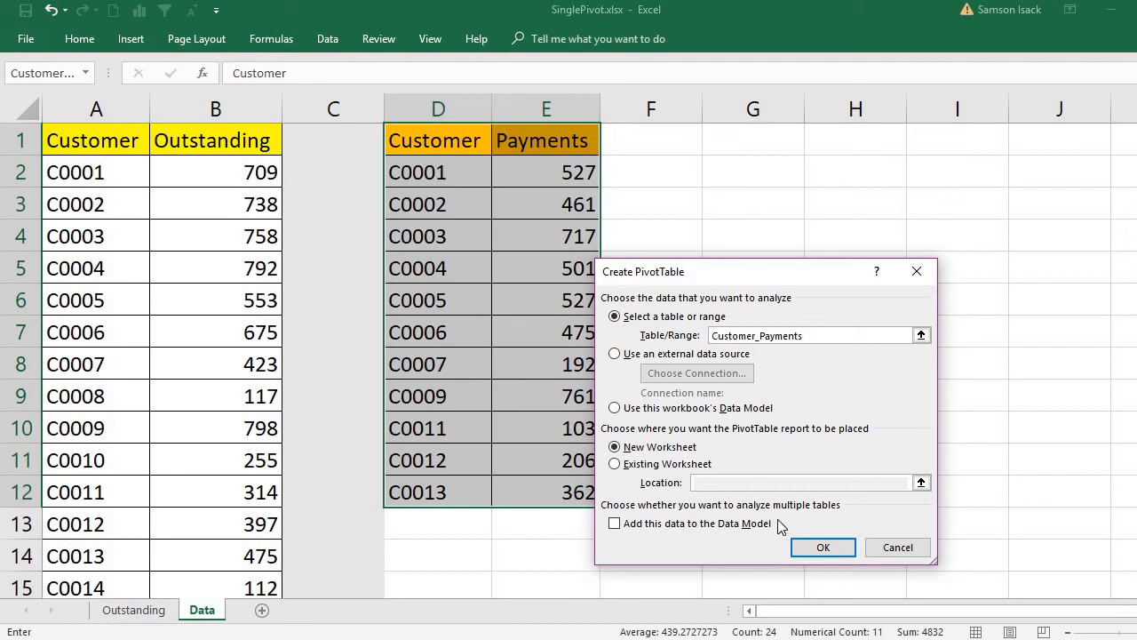
click(615, 524)
click(834, 551)
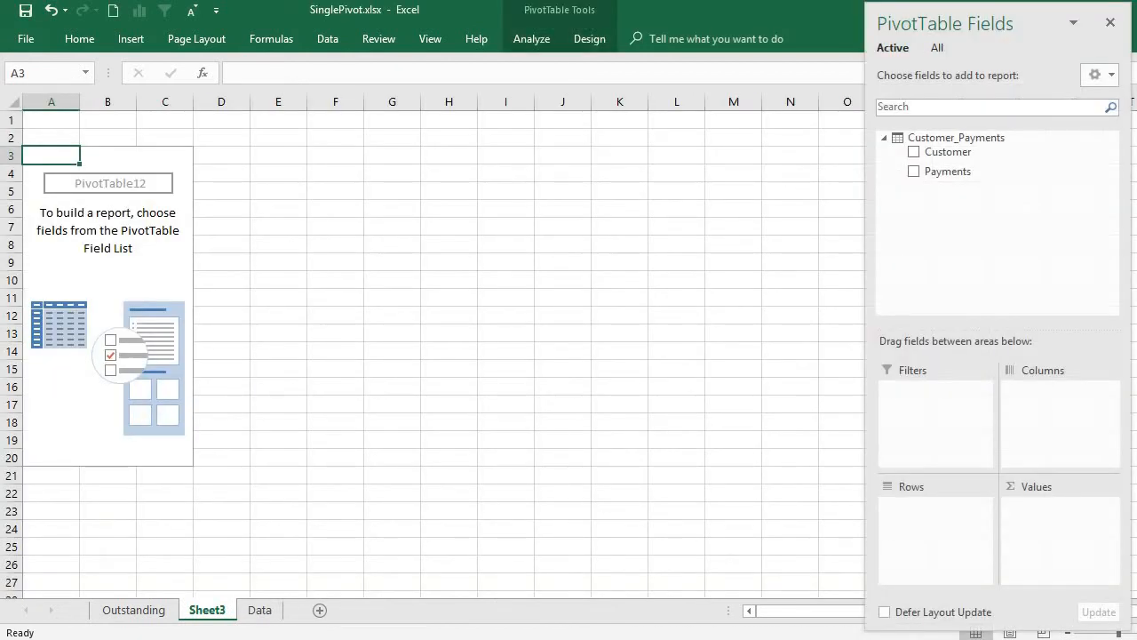
Step: Rename the new worksheet holding the payments PivotTable as Payments
double_click(210, 611)
text(Payments)
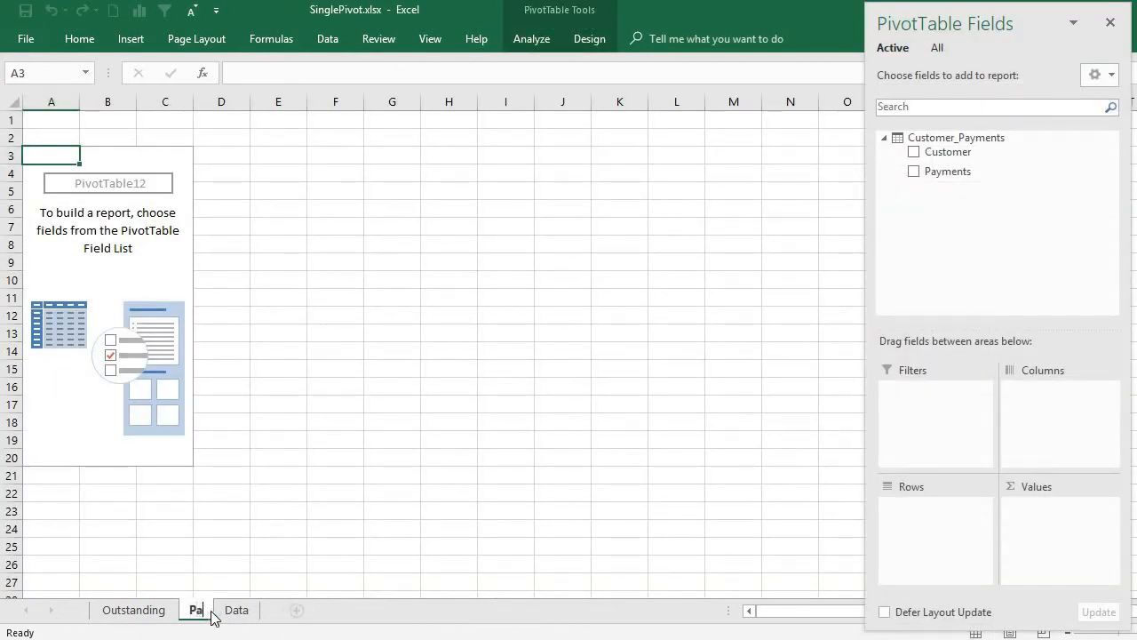
click(148, 195)
Step: Lay out the Payments sheet's PivotTable with Customer in rows and Payments in values, and rename its row label header to Customers
drag(943, 154, 938, 506)
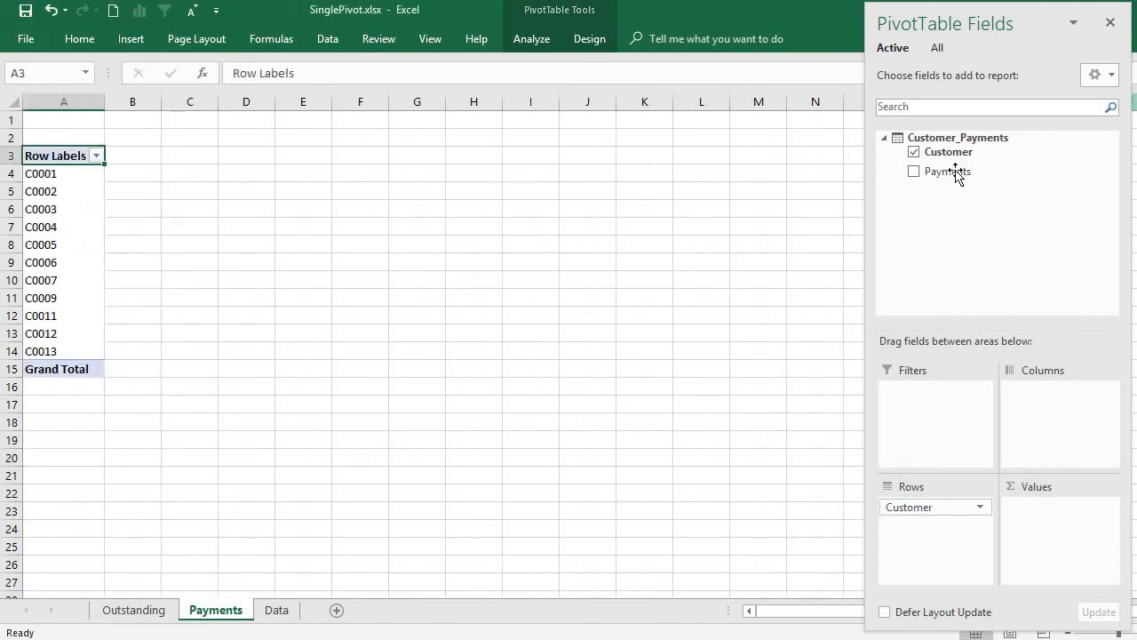
drag(951, 174, 1075, 543)
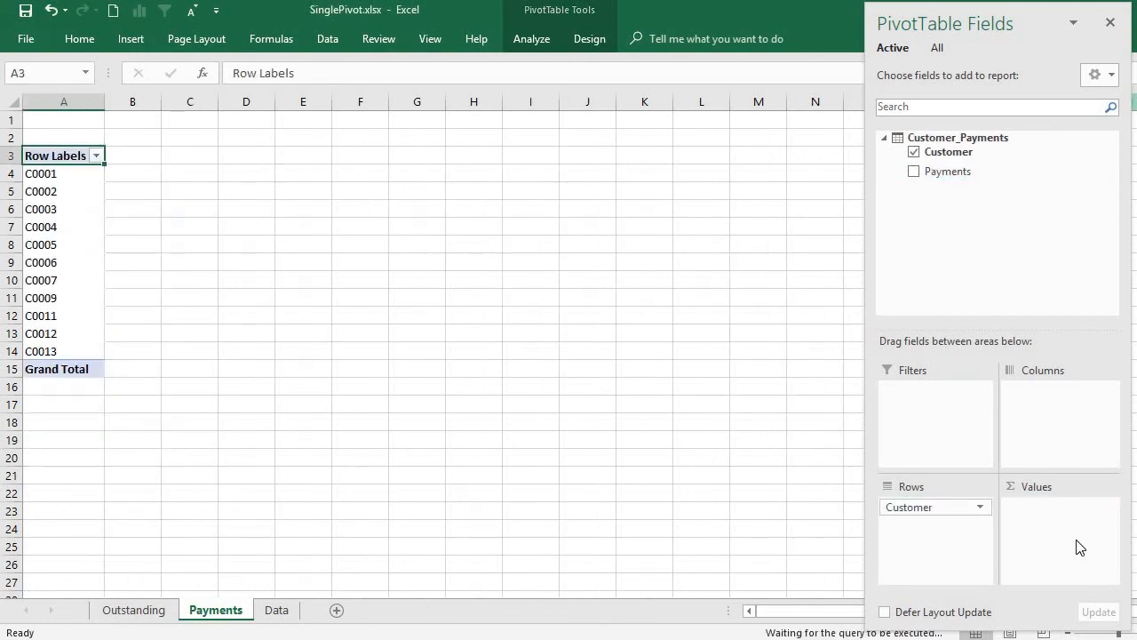
double_click(62, 156)
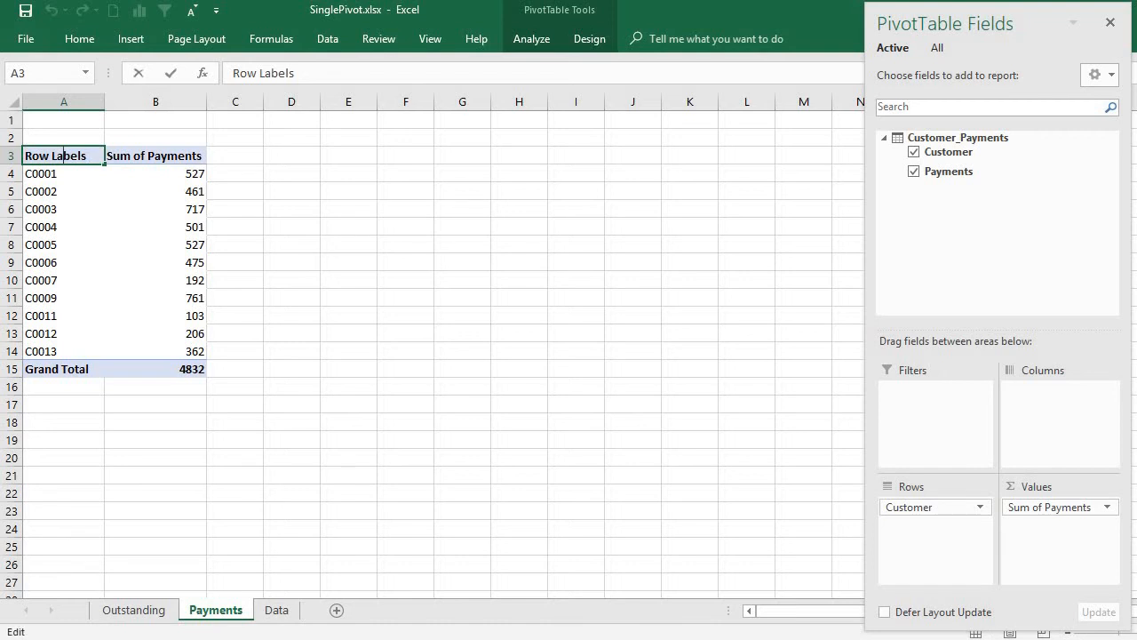
drag(94, 152, 2, 153)
text(Customers)
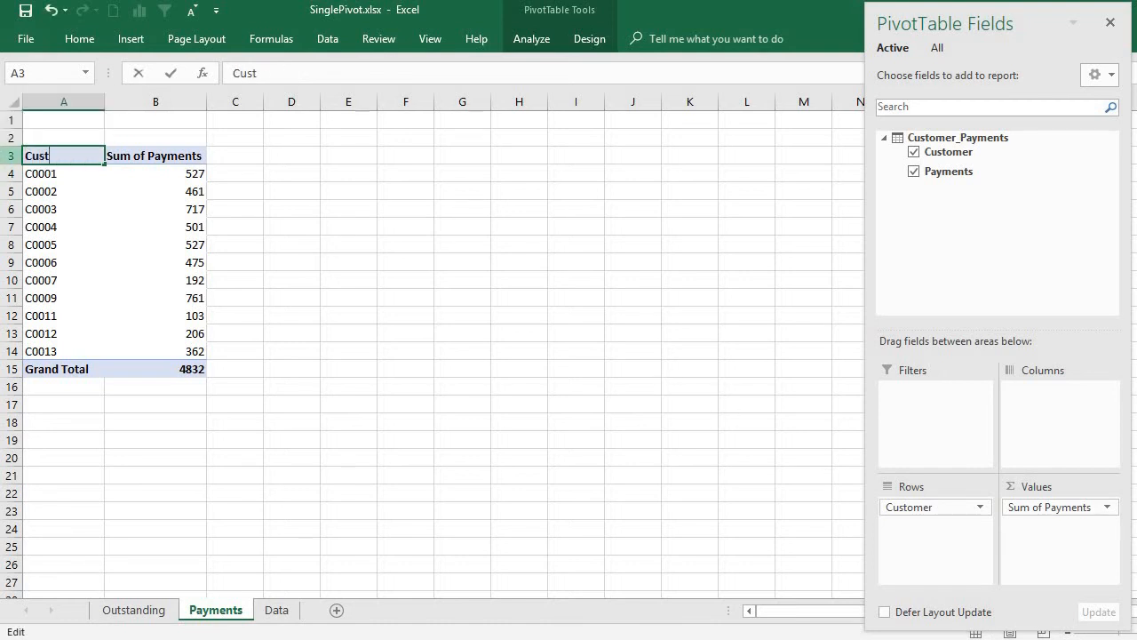
click(112, 188)
Step: Compare the PivotTables on the Outstanding and Payments sheets with each other and with the source tables on the Data sheet
click(158, 154)
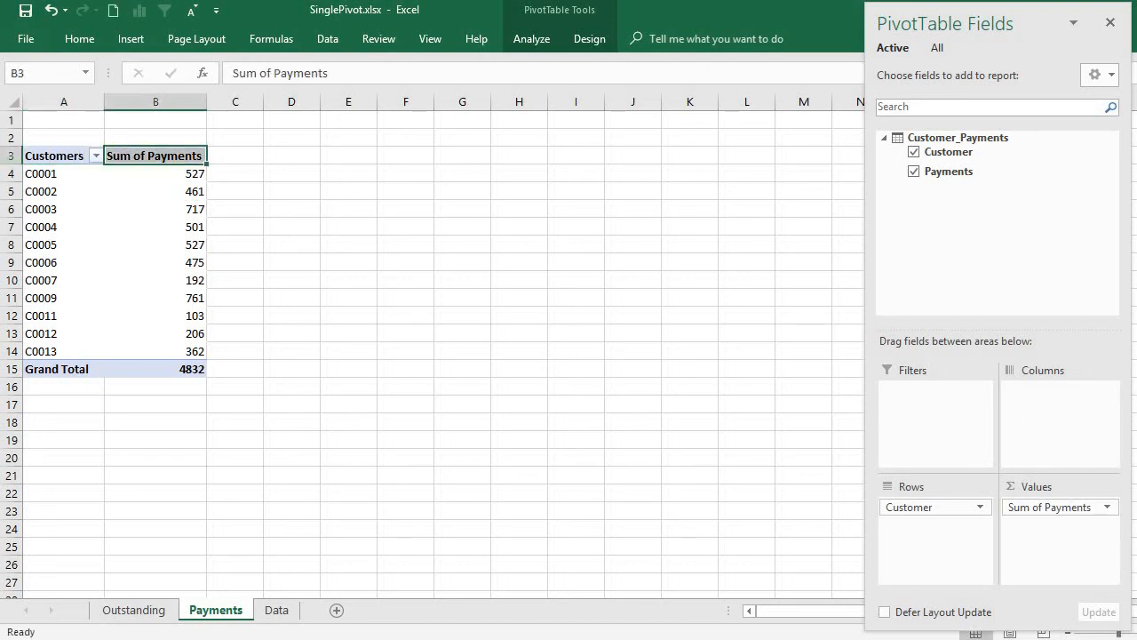
scroll(432, 345, up, 5)
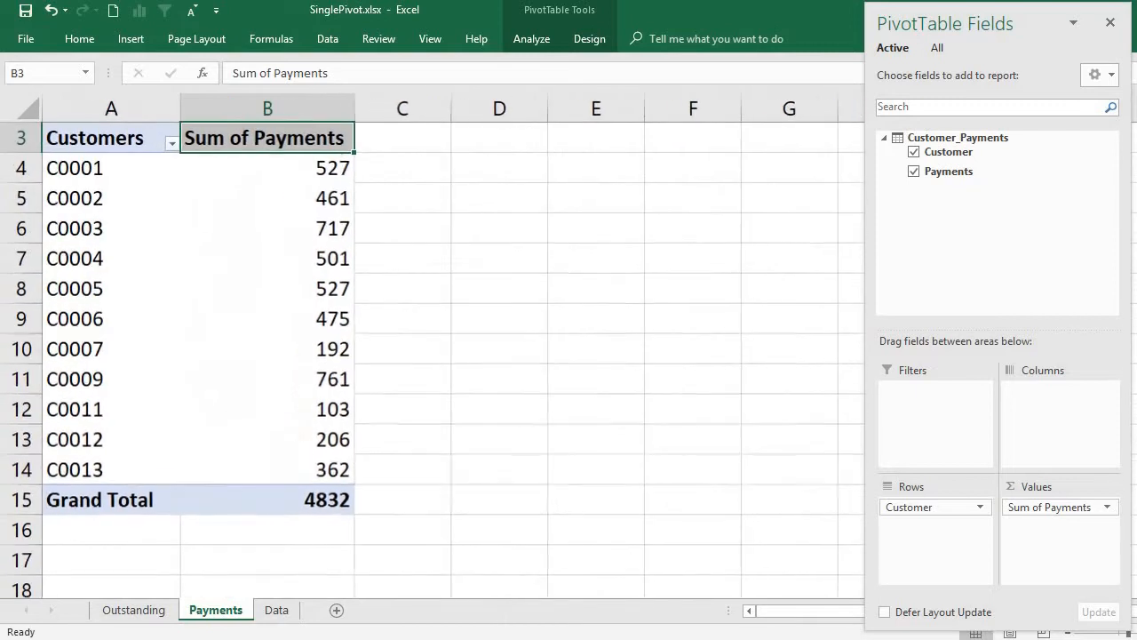
scroll(434, 474, up, 1)
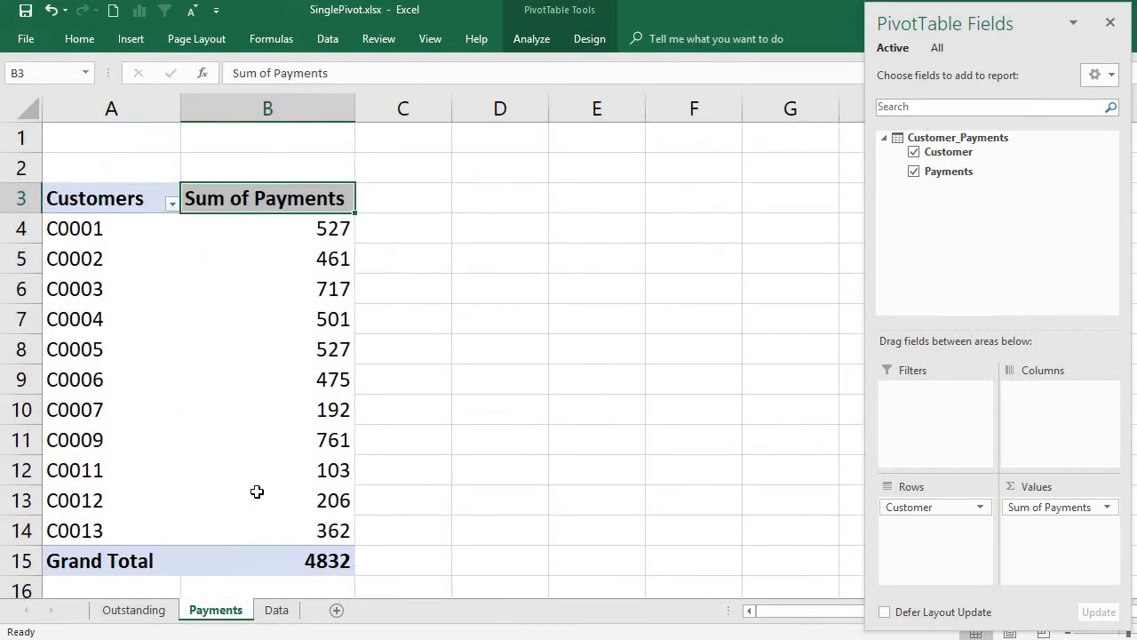
click(255, 462)
click(97, 236)
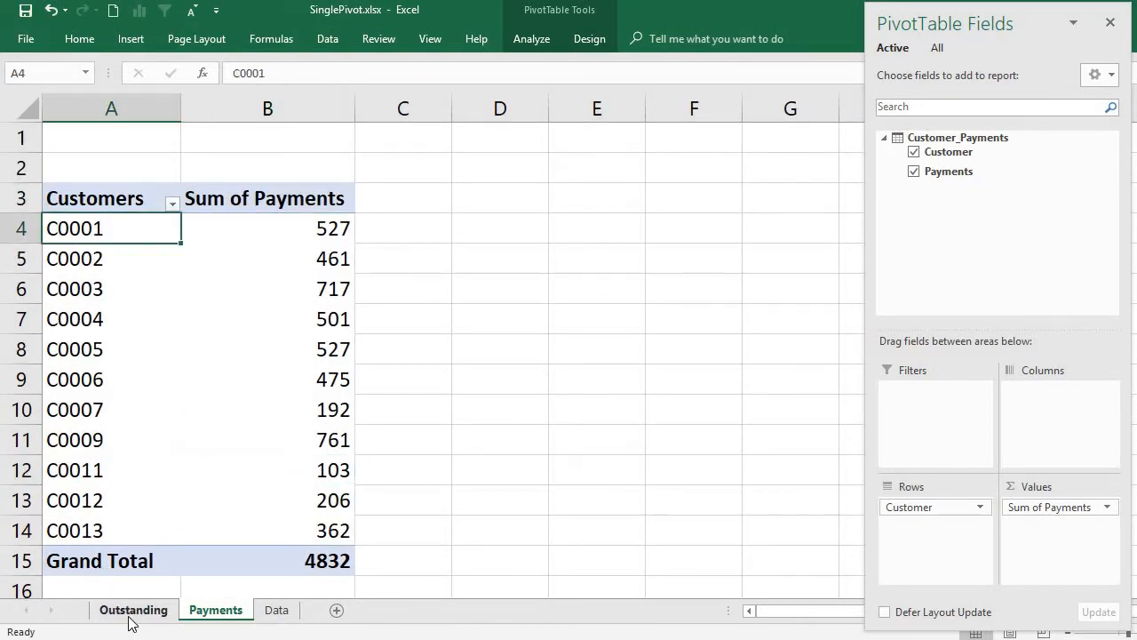
click(132, 612)
click(208, 611)
click(136, 611)
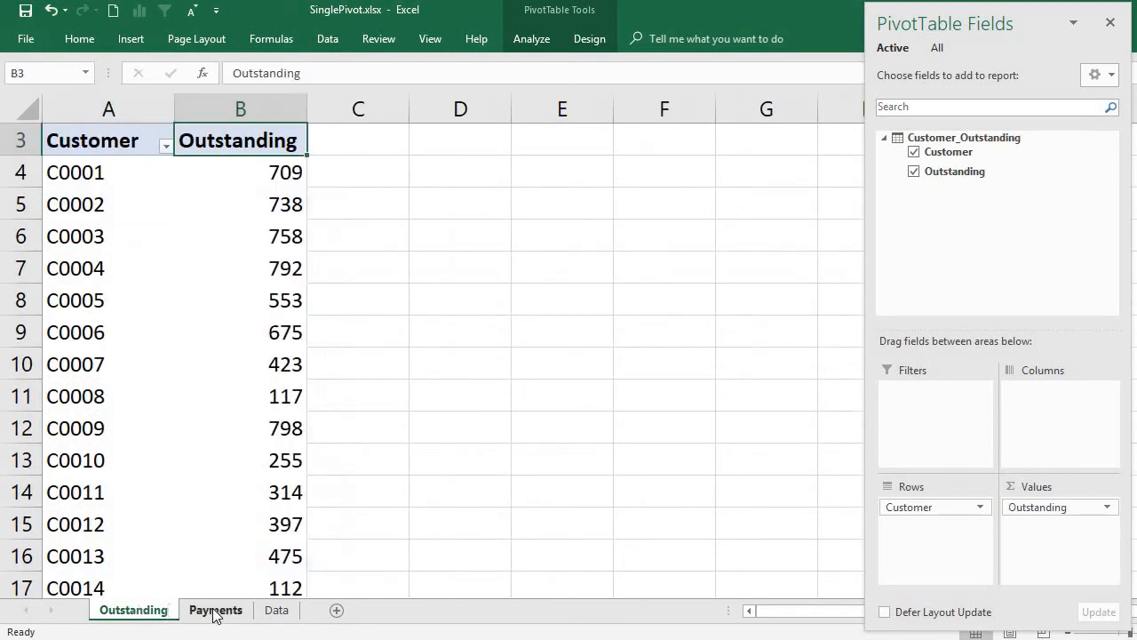
click(215, 612)
click(138, 615)
click(207, 612)
click(155, 611)
scroll(153, 206, up, 1)
scroll(153, 207, down, 1)
scroll(153, 206, up, 1)
click(109, 180)
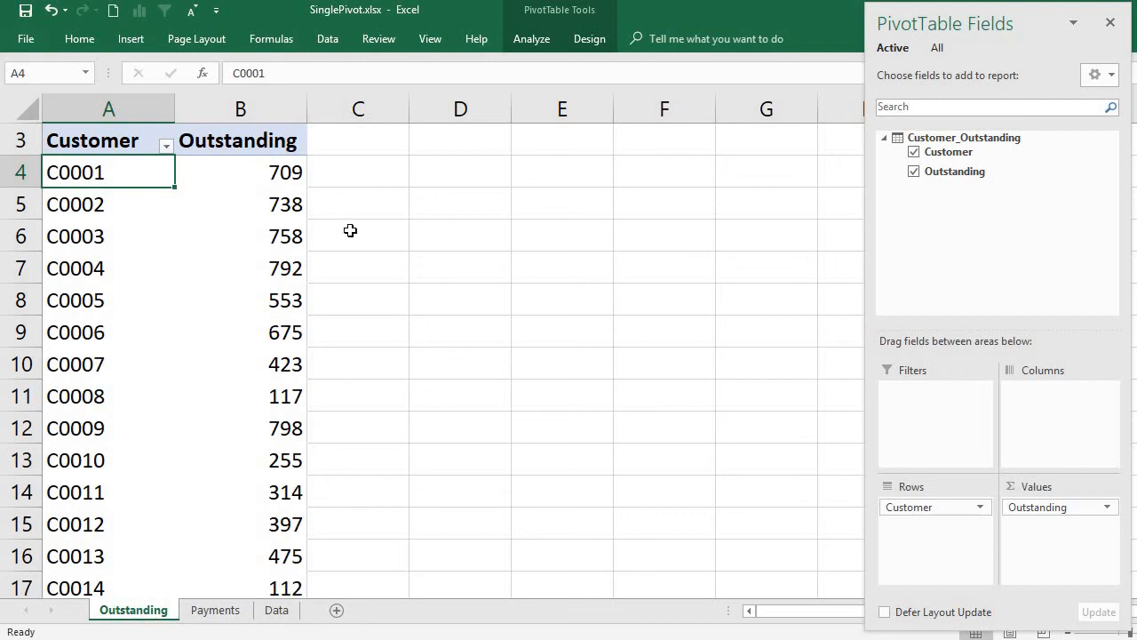
click(277, 611)
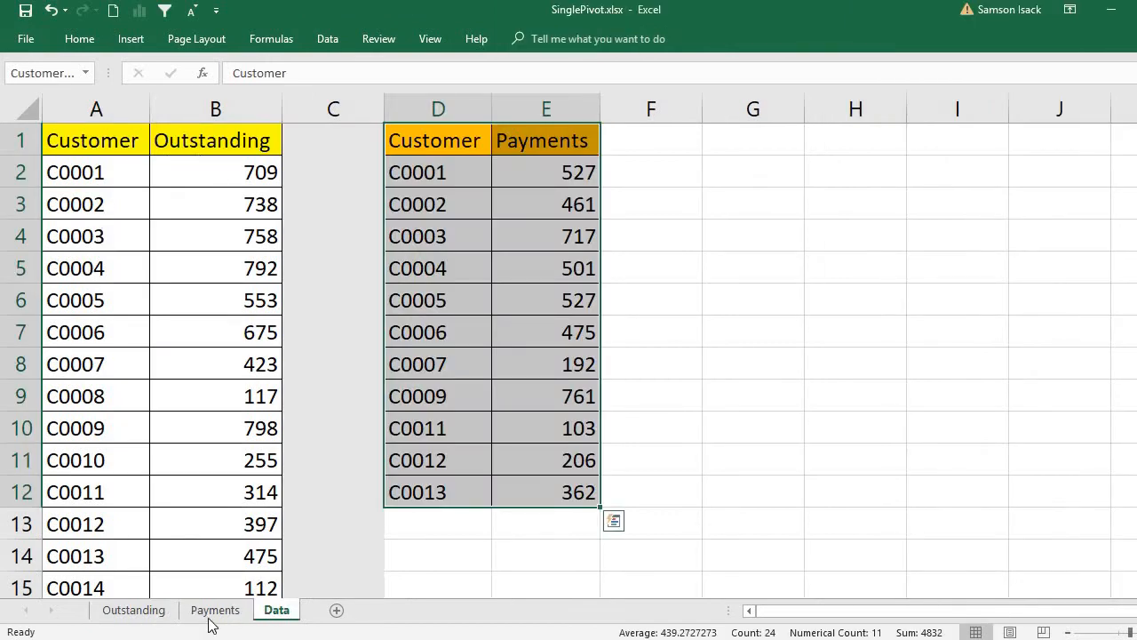
click(132, 610)
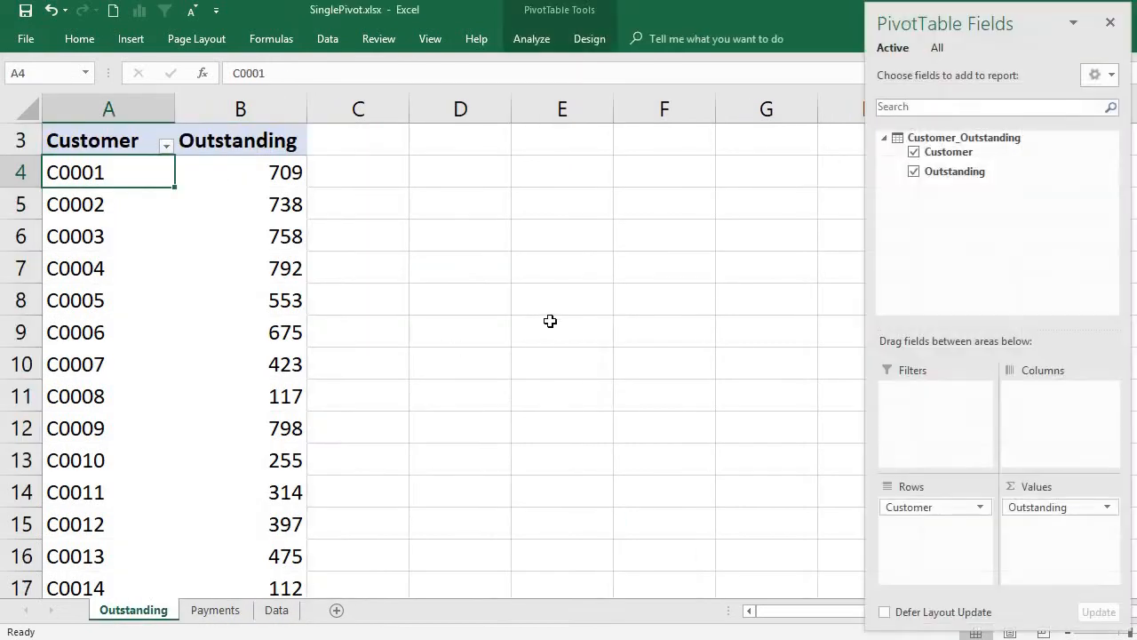
Step: List all Data Model tables in the Outstanding PivotTable's fields and add Payments from Customer_Payments to the values
click(937, 50)
click(886, 165)
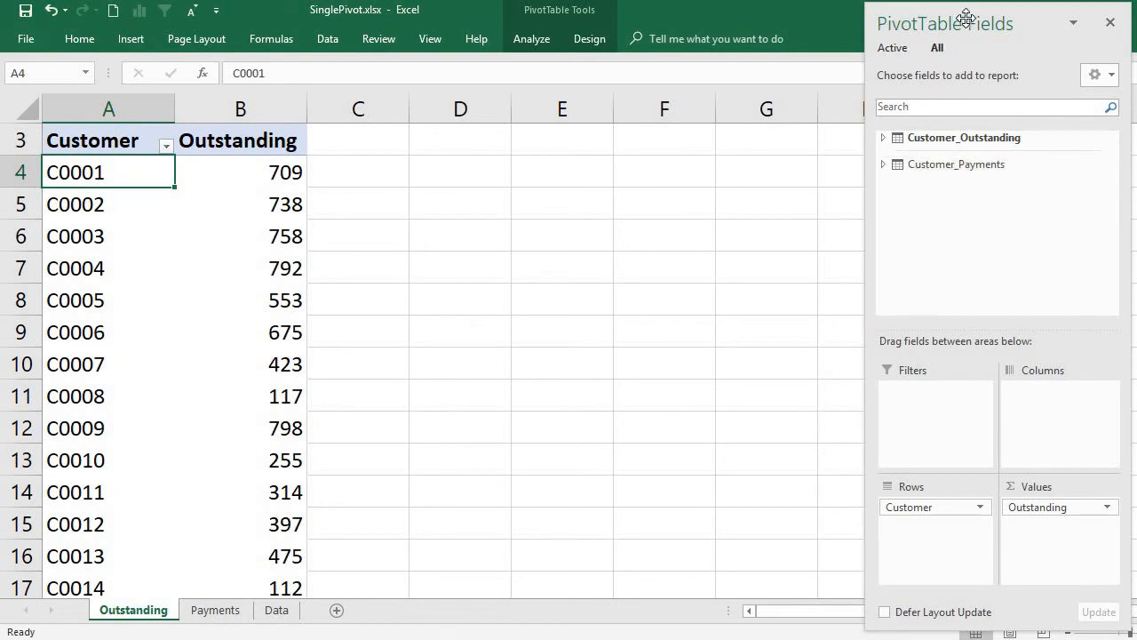
click(894, 167)
click(885, 139)
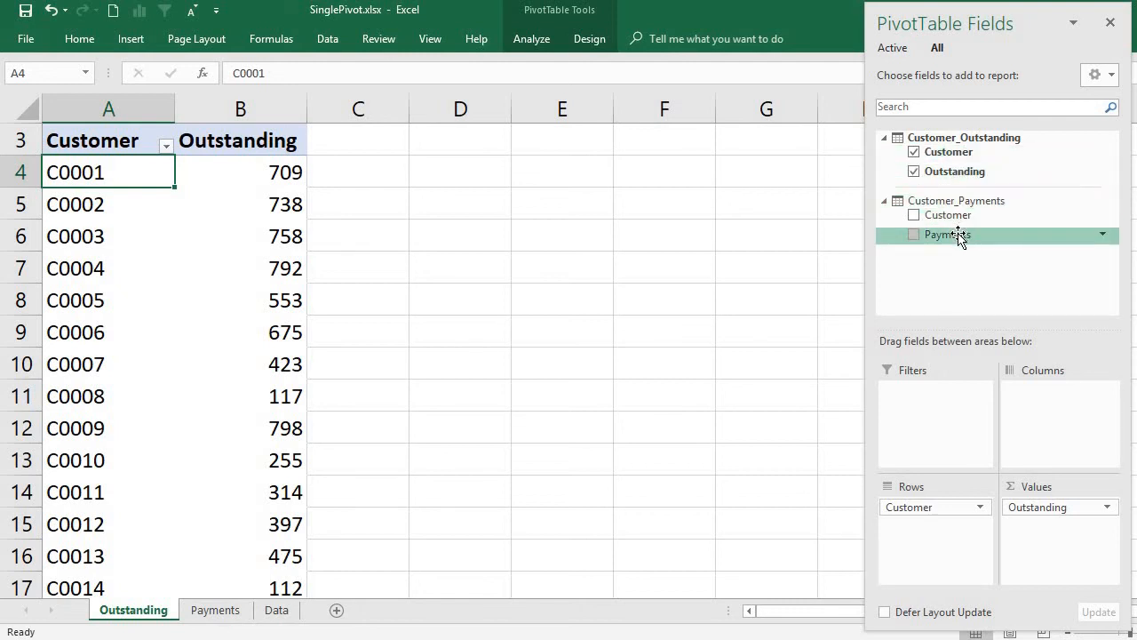
drag(959, 236, 1063, 566)
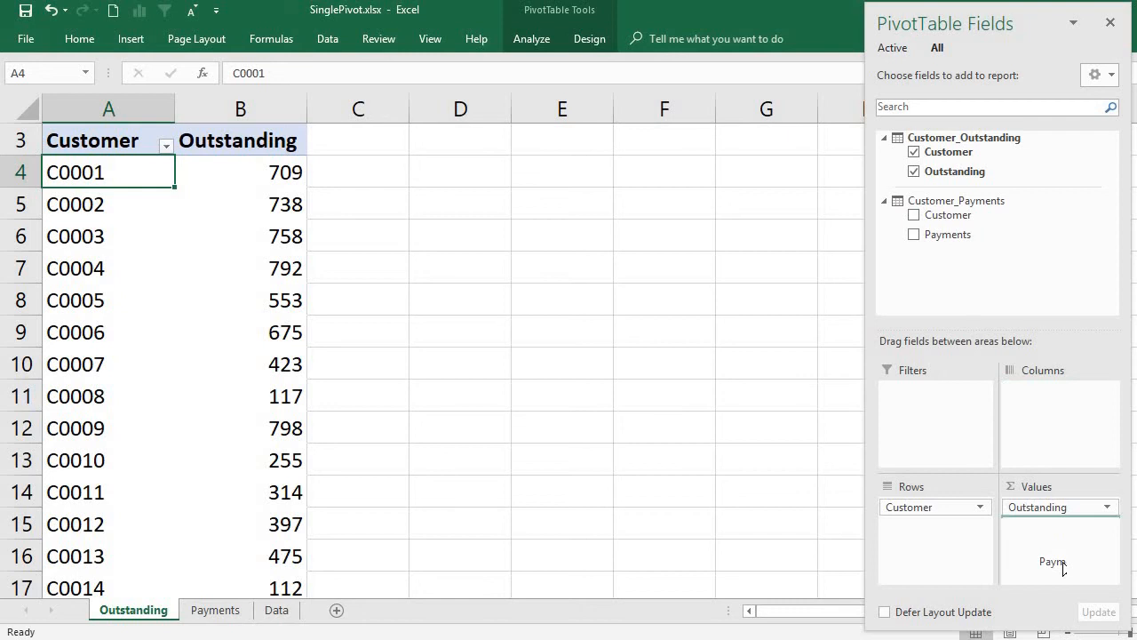
drag(1063, 566, 1066, 565)
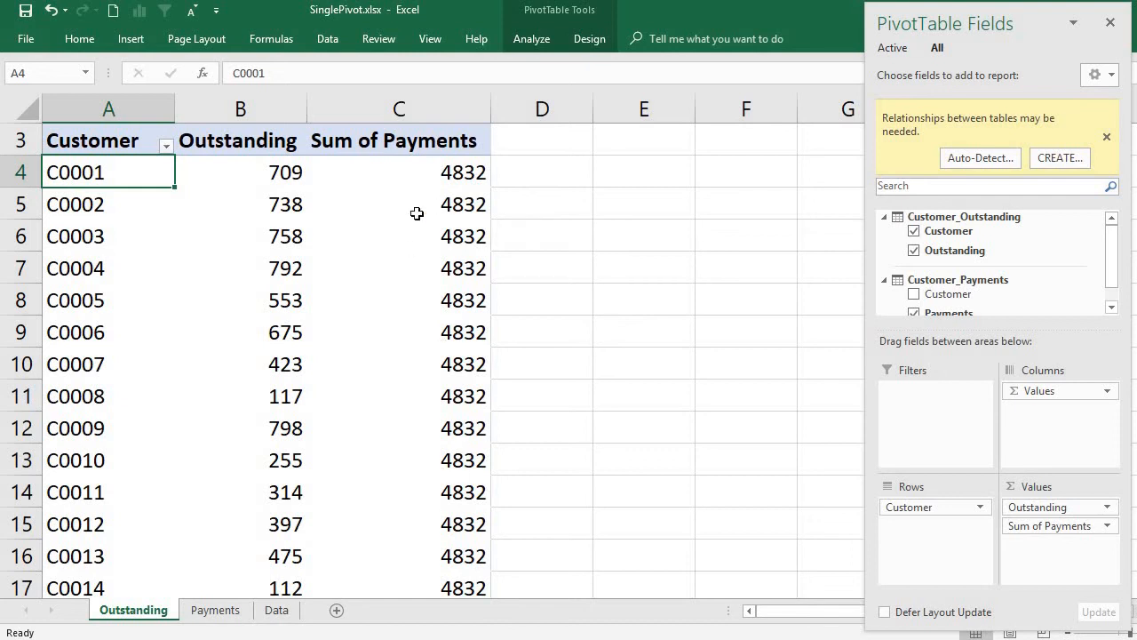
Step: Check the PivotTable's Sum of Payments column against the individual customer payments on the Data sheet
mouse_move(452, 187)
click(277, 611)
click(575, 182)
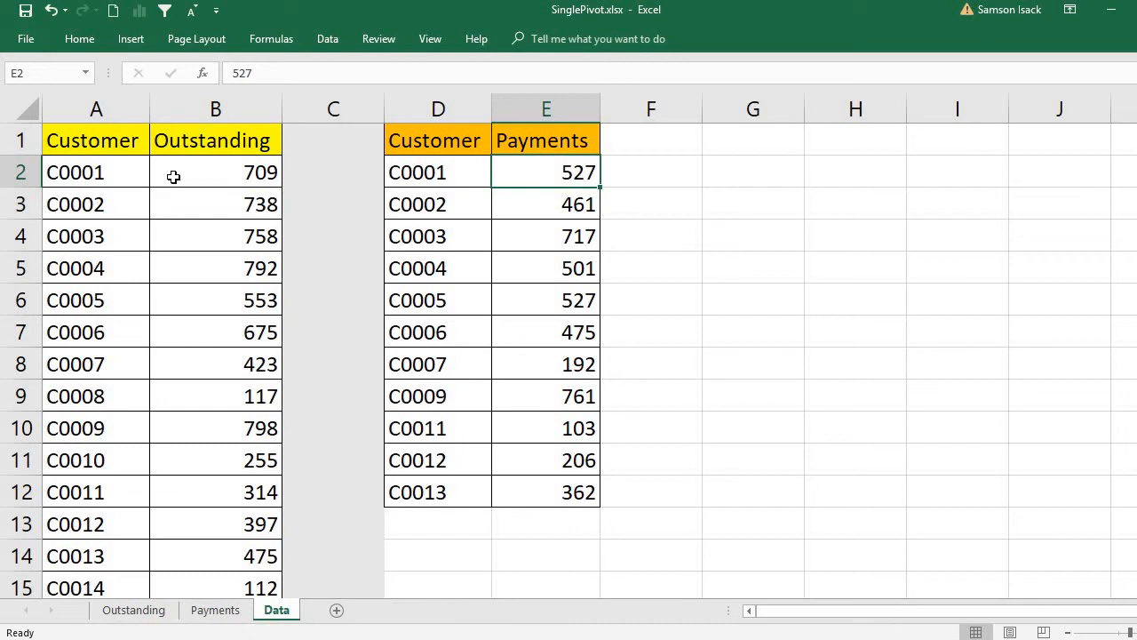
click(134, 610)
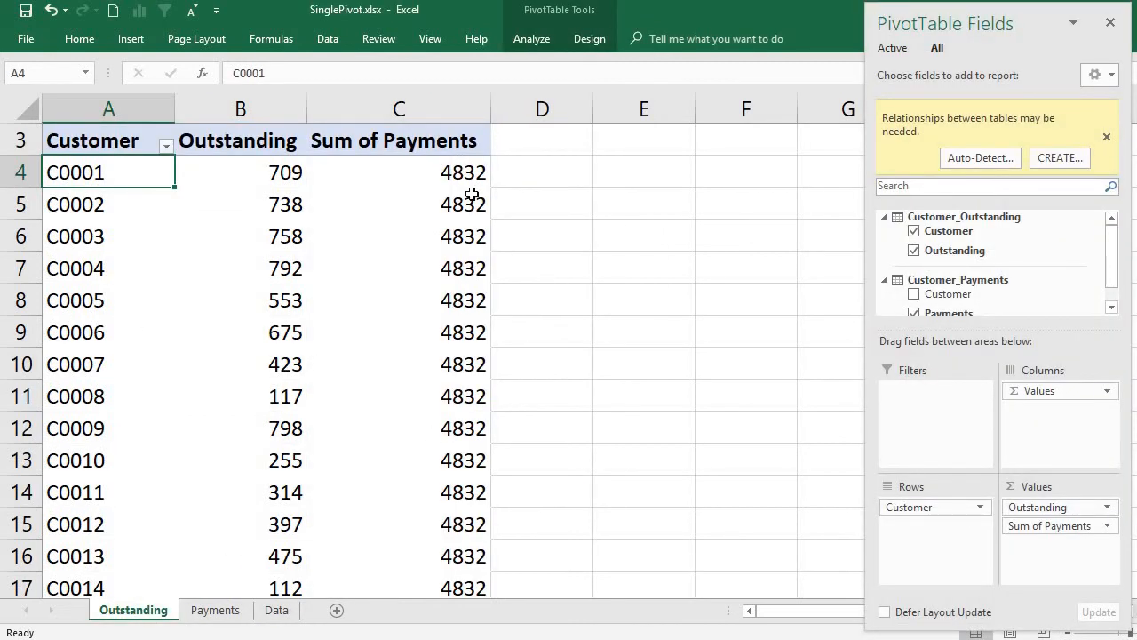
mouse_move(471, 194)
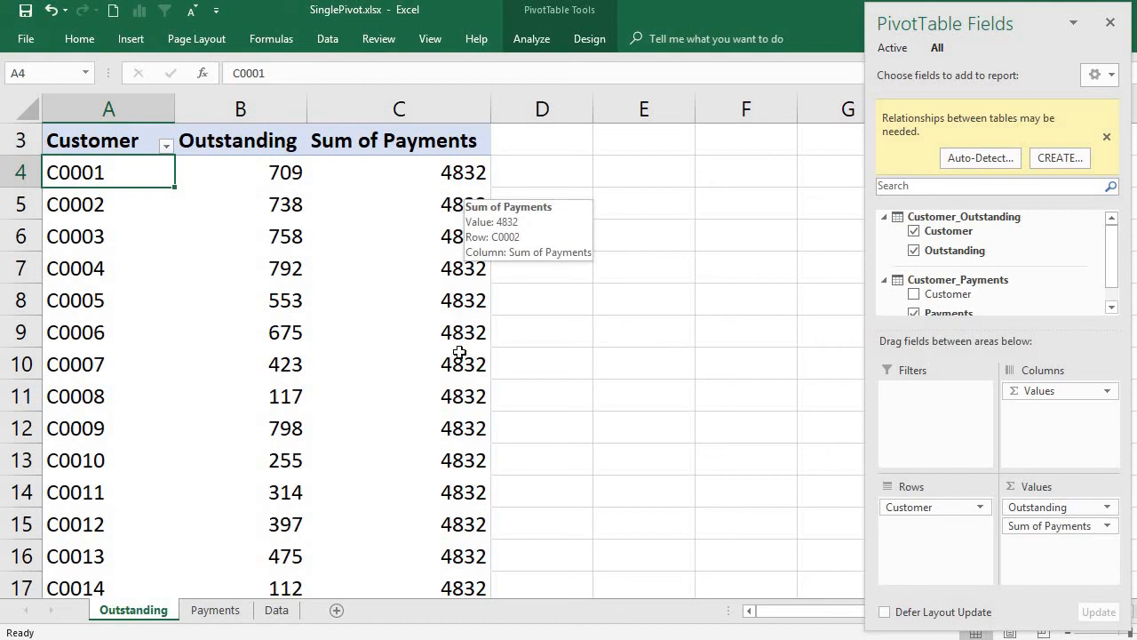
Step: Compare the Customer columns and amounts of the outstanding and payments tables on the Data sheet to identify their common field
click(276, 610)
drag(105, 172, 98, 568)
click(430, 171)
drag(432, 382, 444, 489)
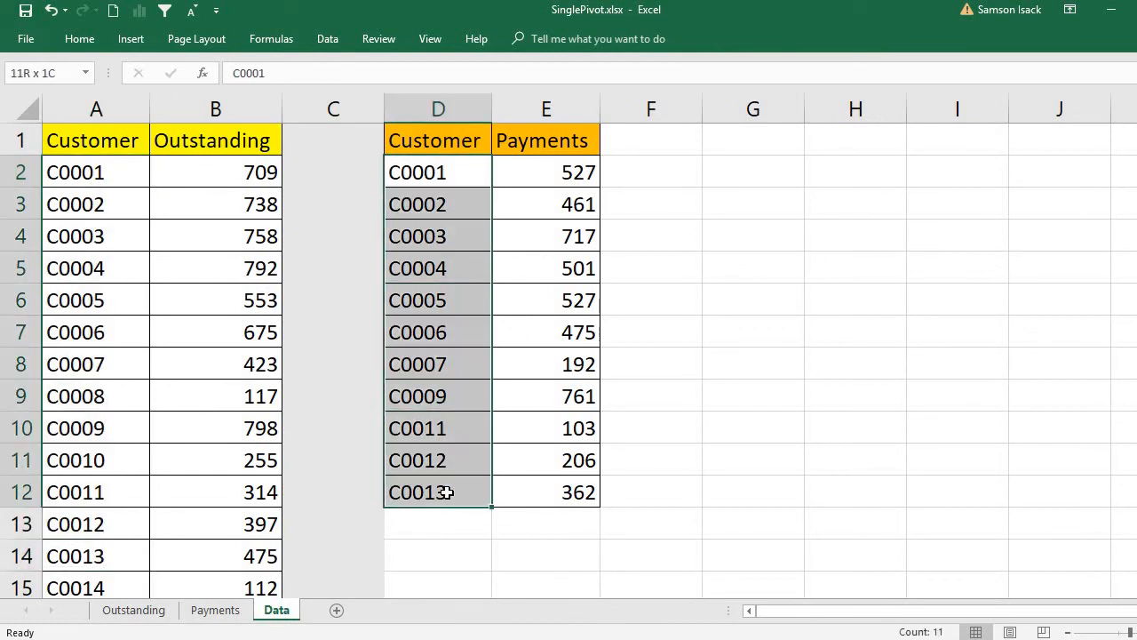
drag(203, 165, 215, 395)
drag(231, 514, 231, 520)
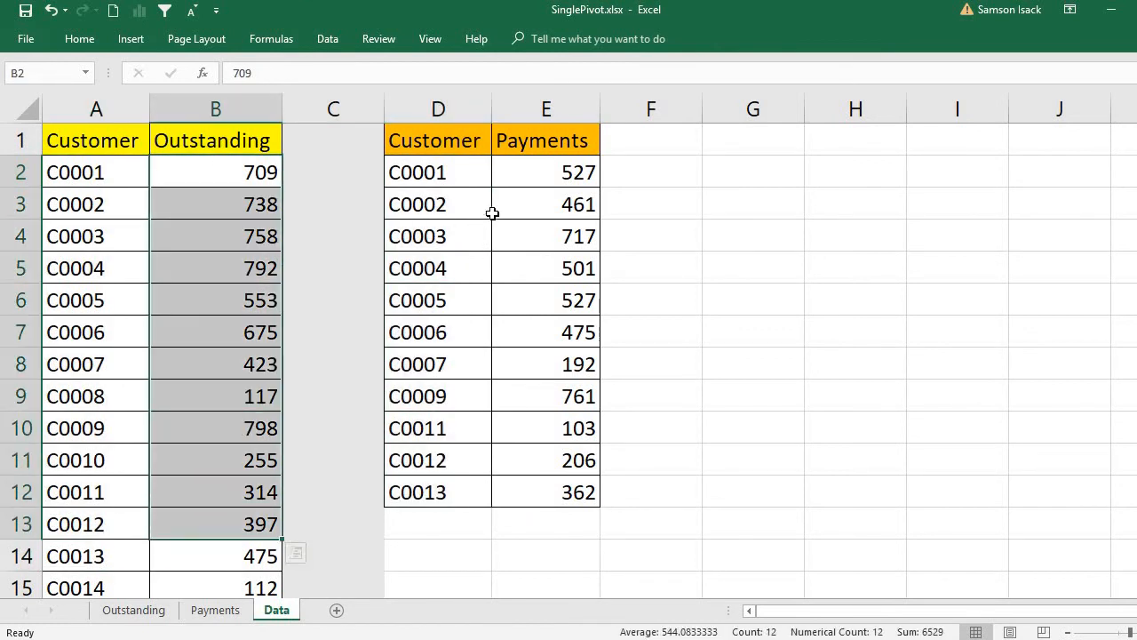
drag(543, 175, 567, 494)
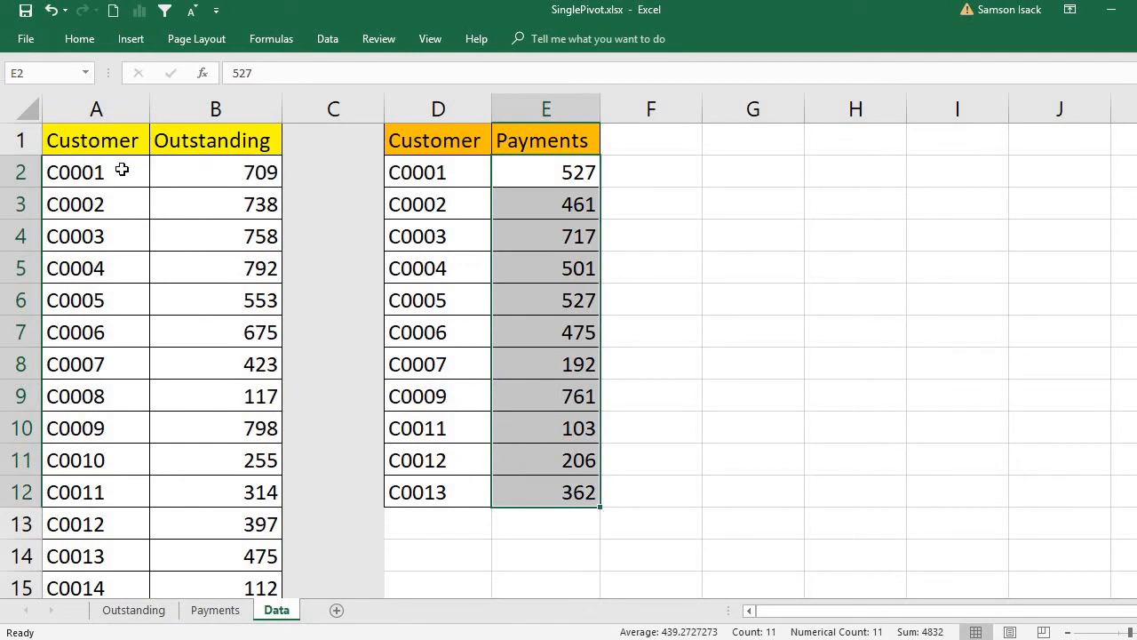
click(121, 170)
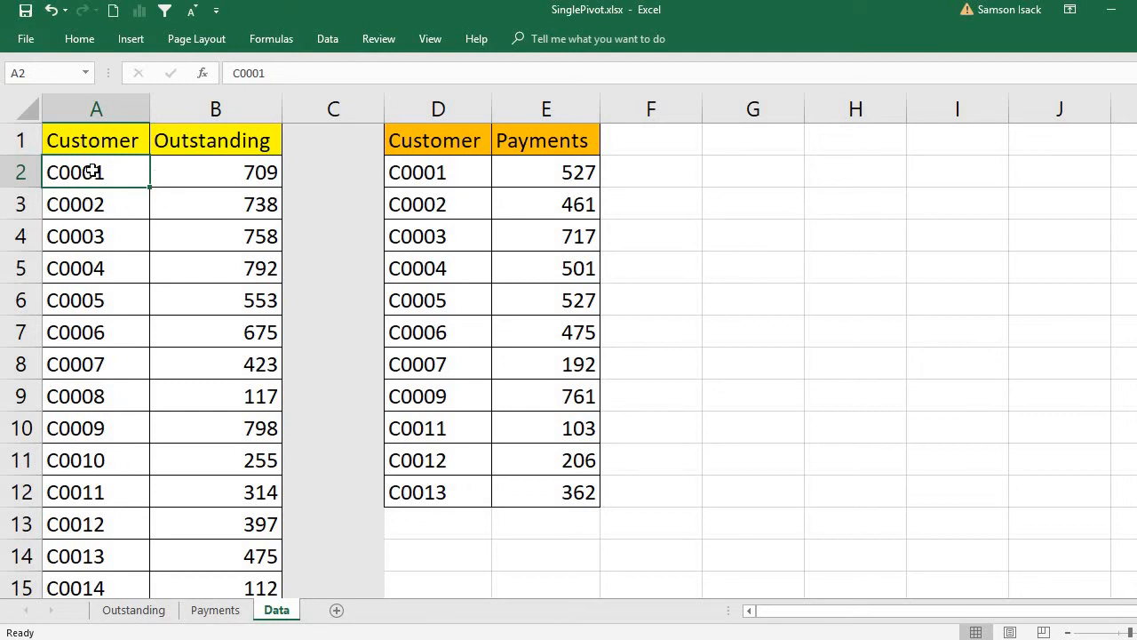
drag(115, 142, 97, 524)
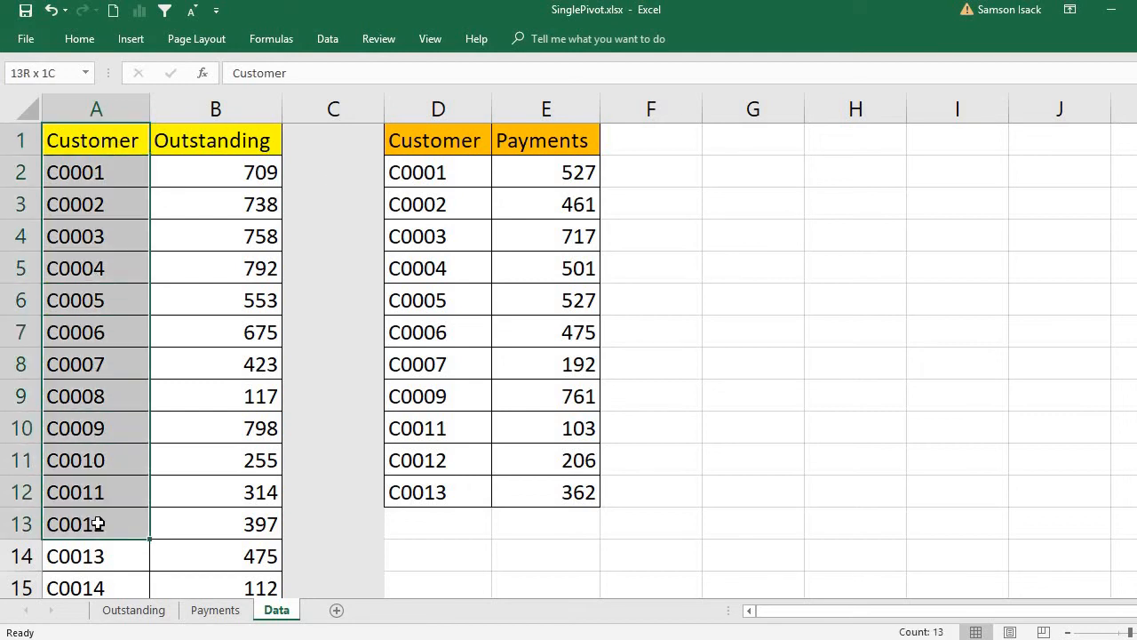
click(118, 173)
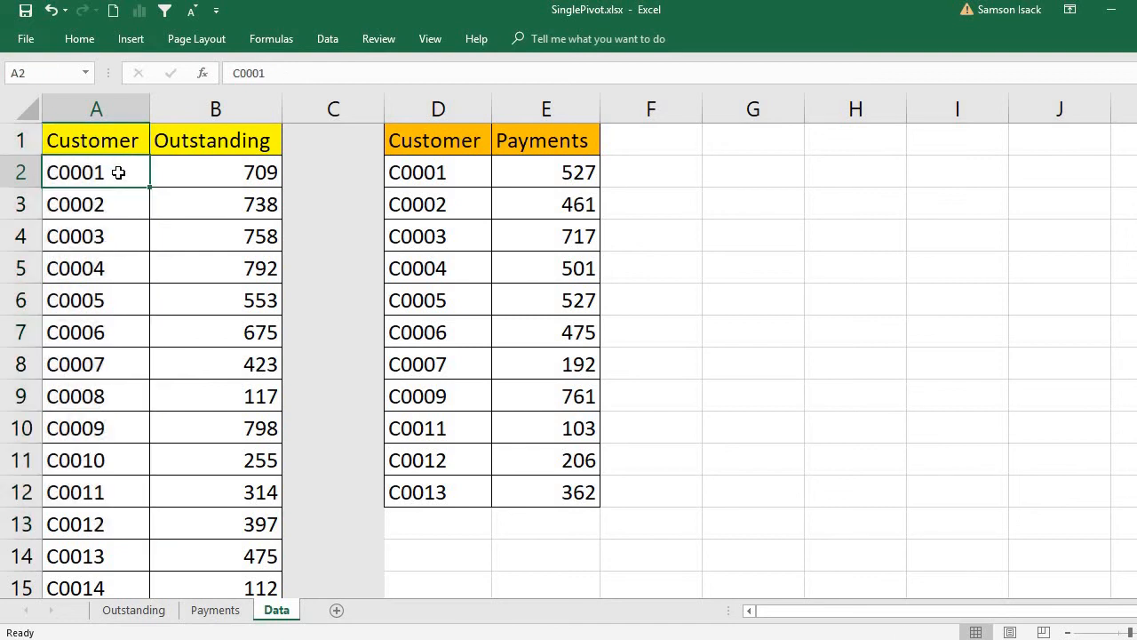
drag(118, 173, 99, 537)
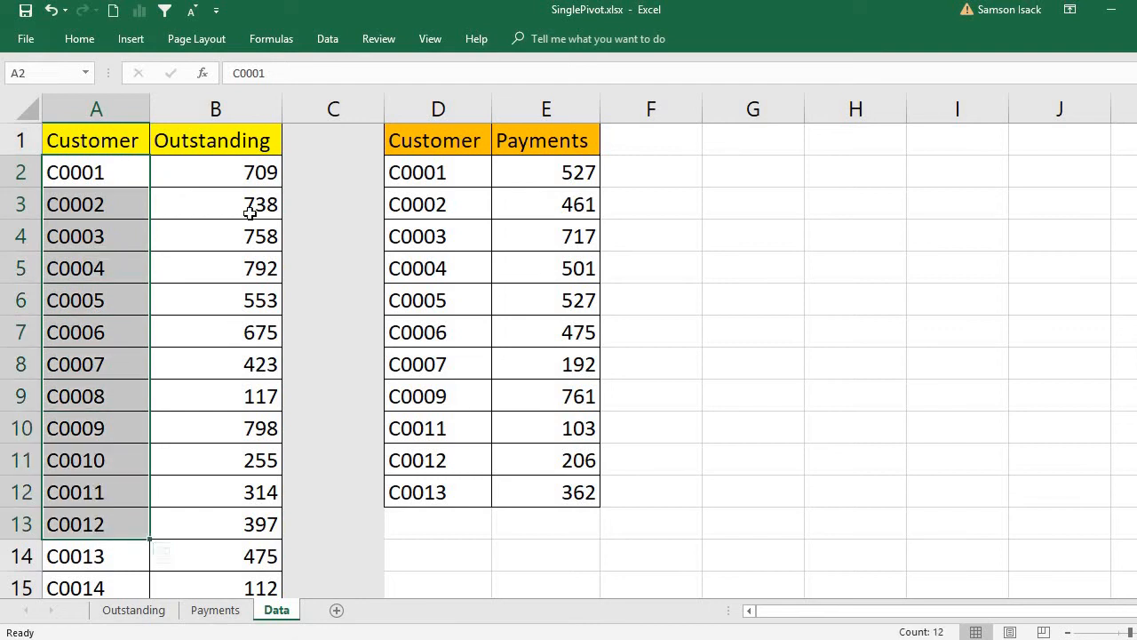
click(83, 172)
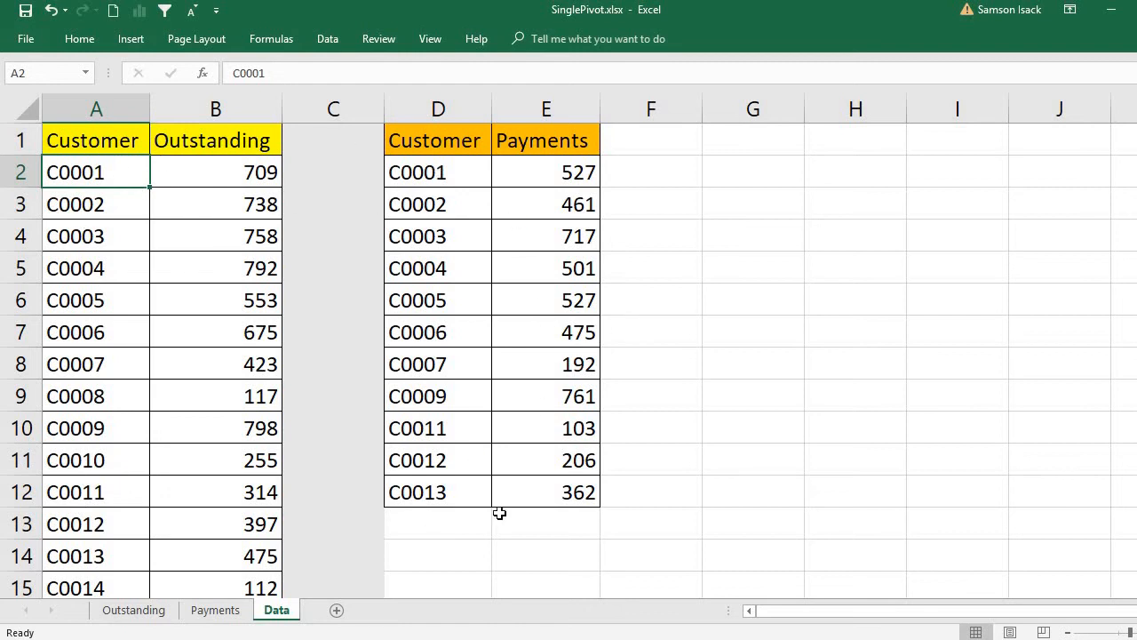
Step: Auto-detect the relationship between Customer_Payments and Customer_Outstanding on the Customer field, and review it in Manage Relationships
click(157, 613)
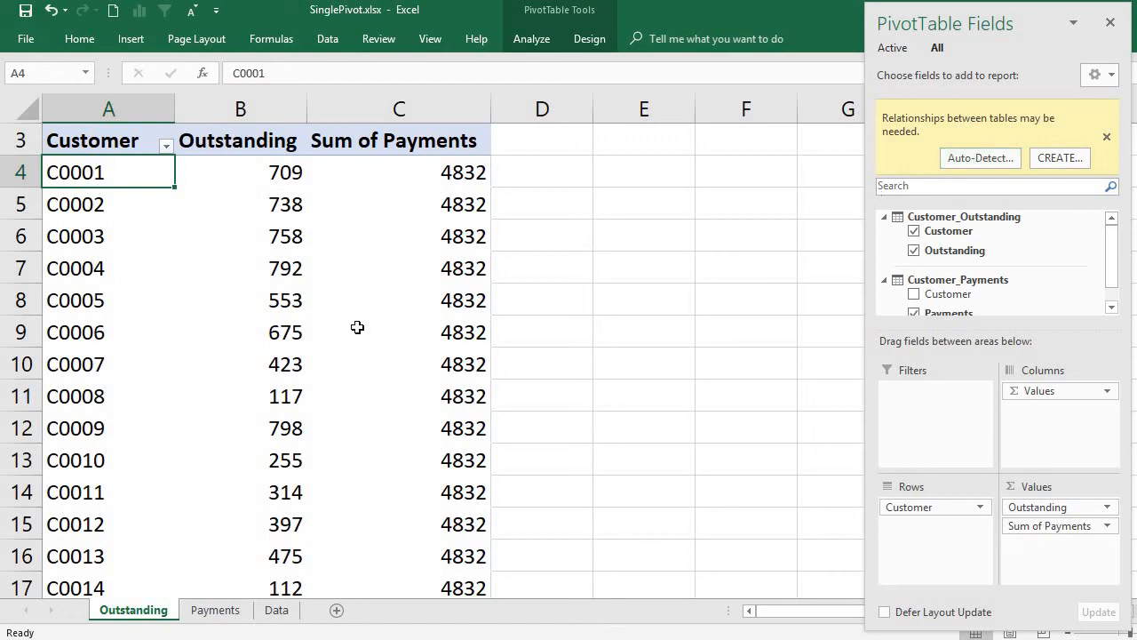
click(960, 161)
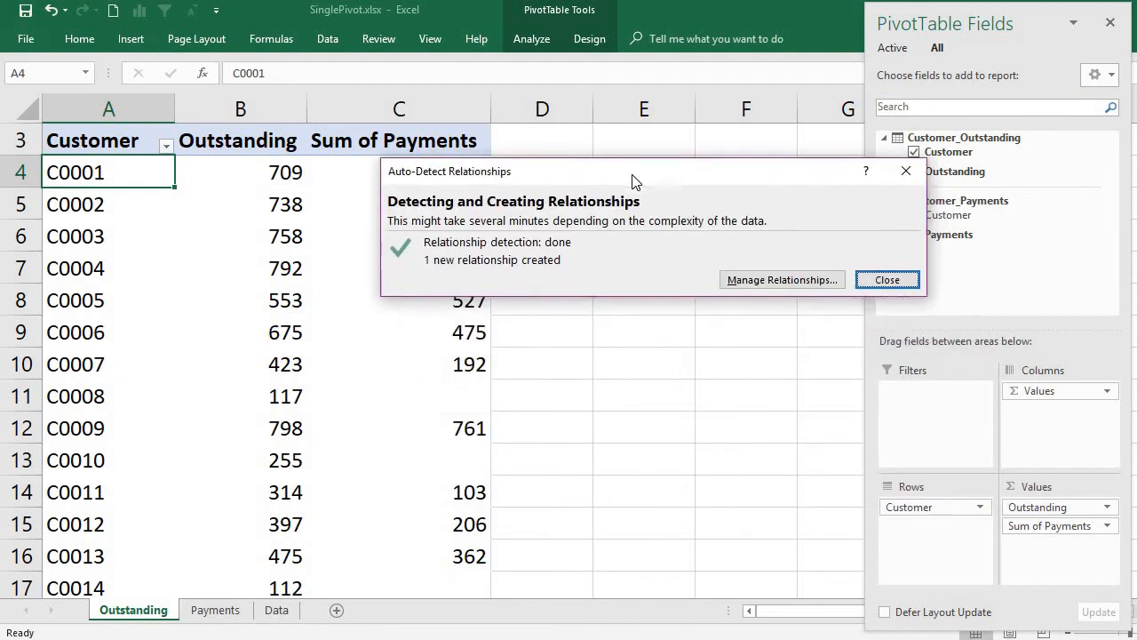
drag(684, 177, 597, 224)
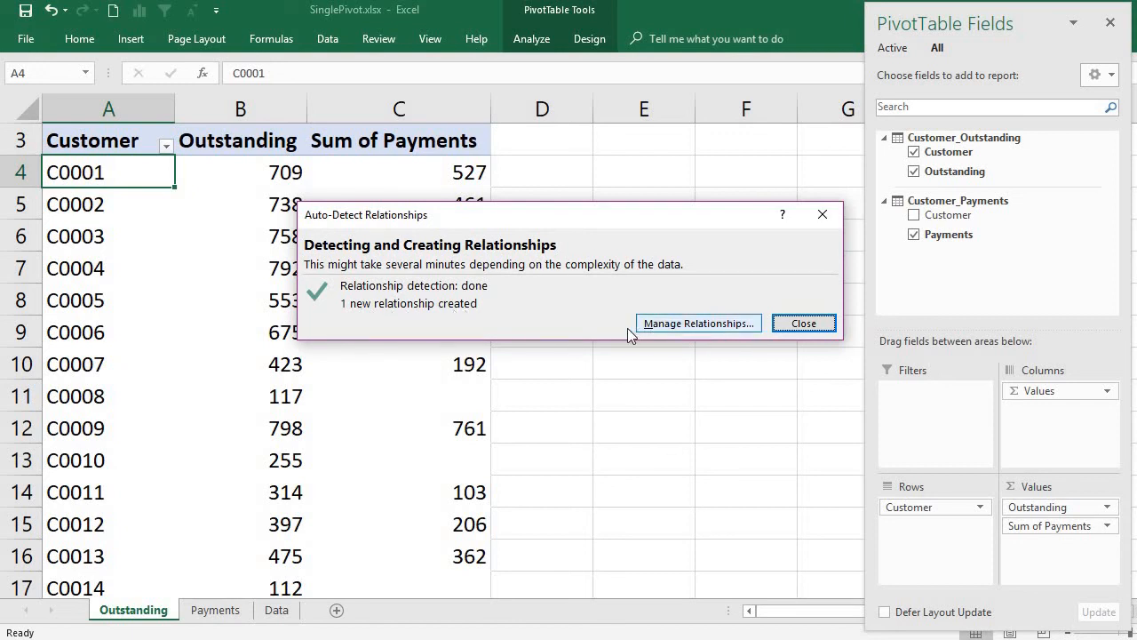
click(740, 327)
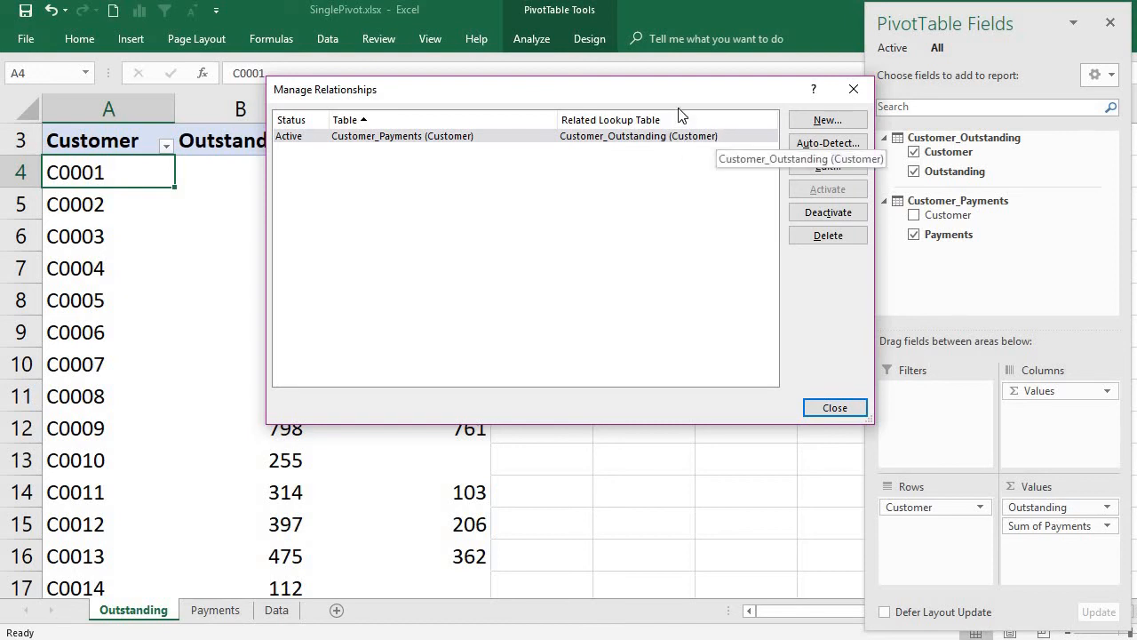
drag(685, 89, 657, 303)
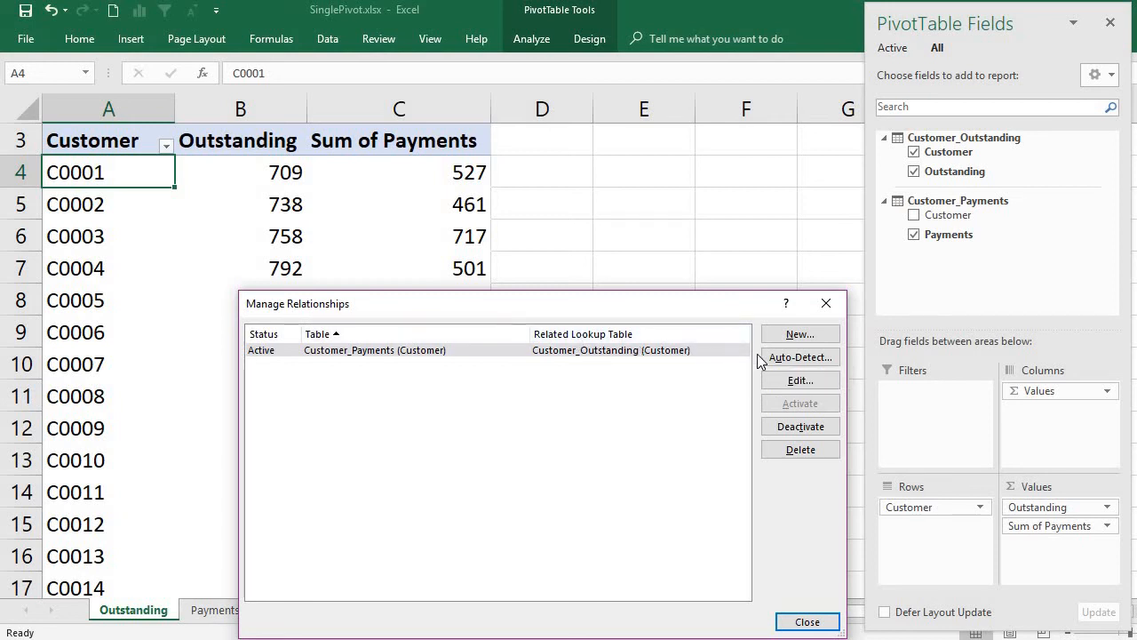
click(807, 622)
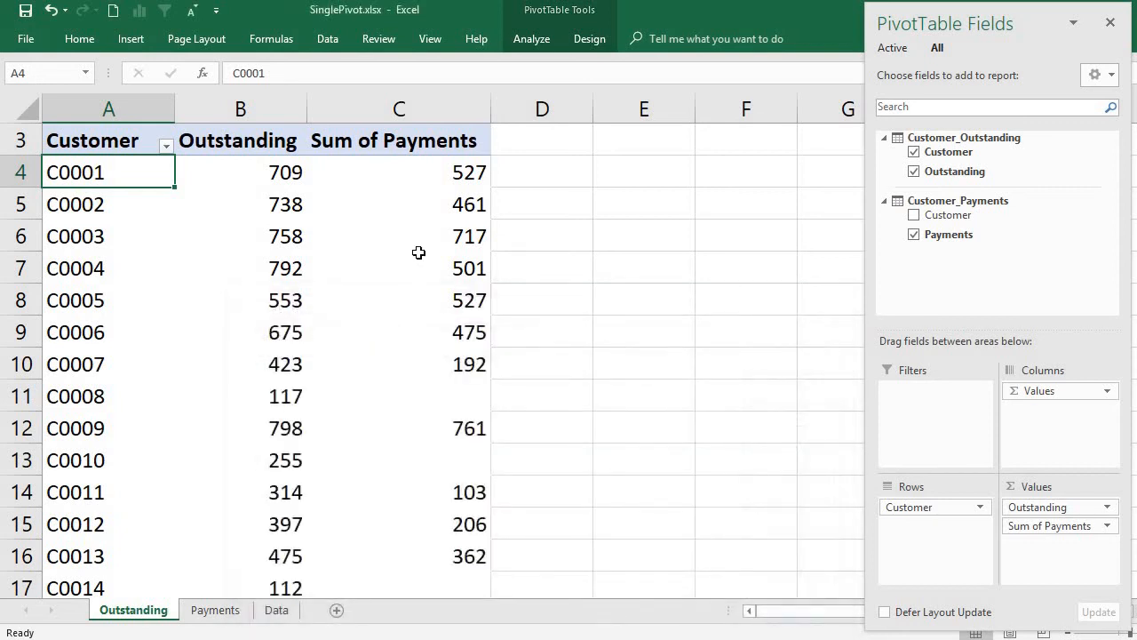
Step: Check the combined PivotTable's Outstanding and Sum of Payments values for the first customers against both tables on the Data sheet
click(298, 177)
click(477, 172)
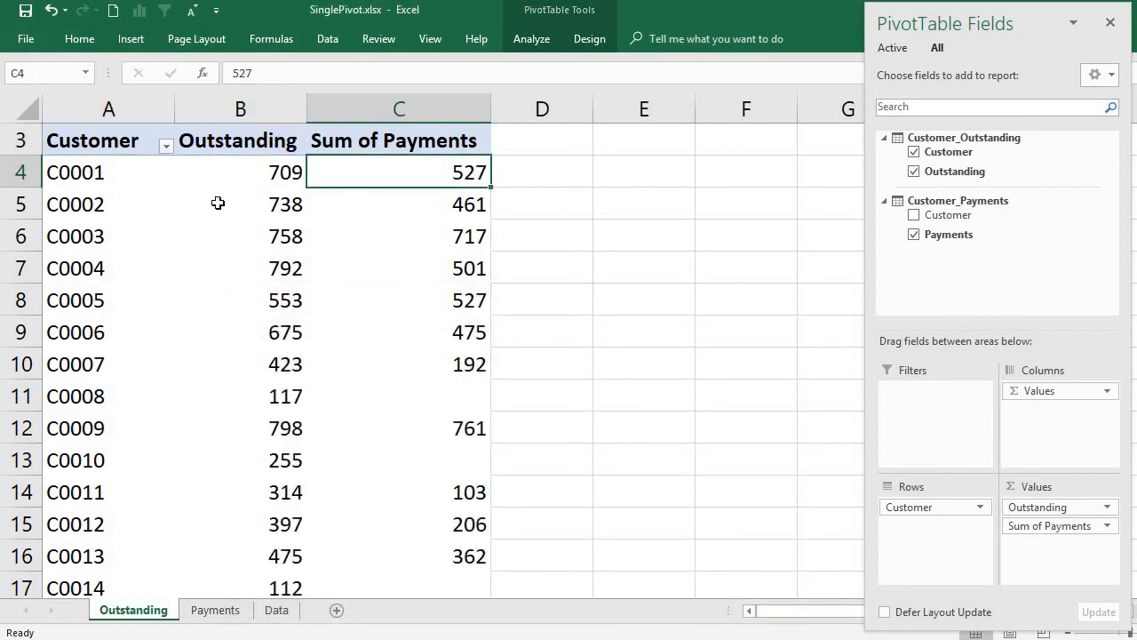
click(276, 611)
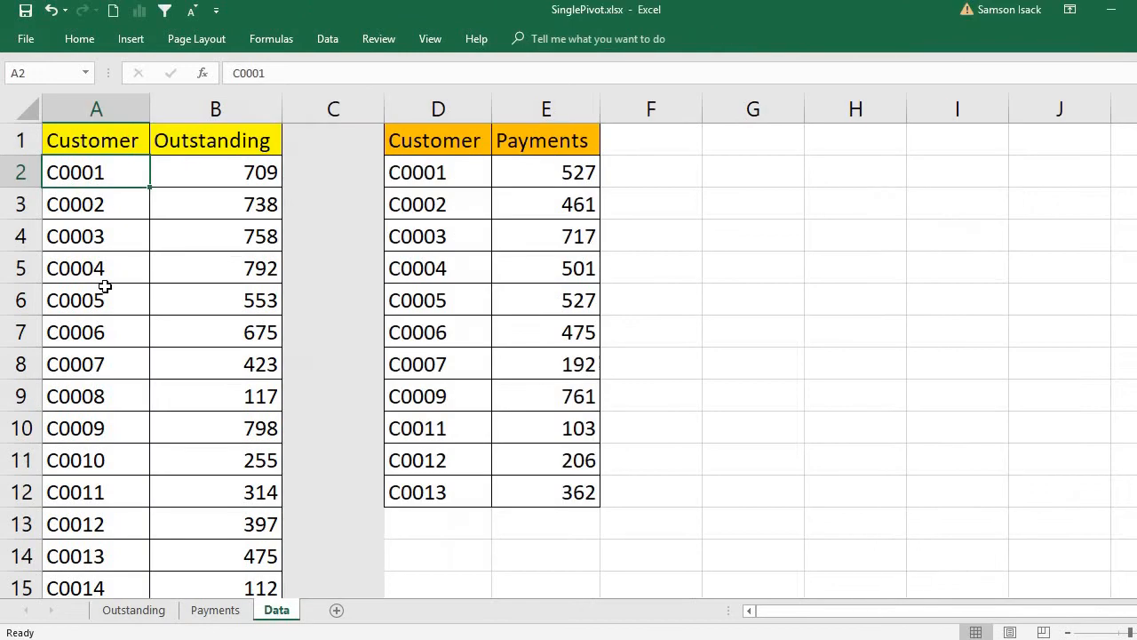
click(207, 172)
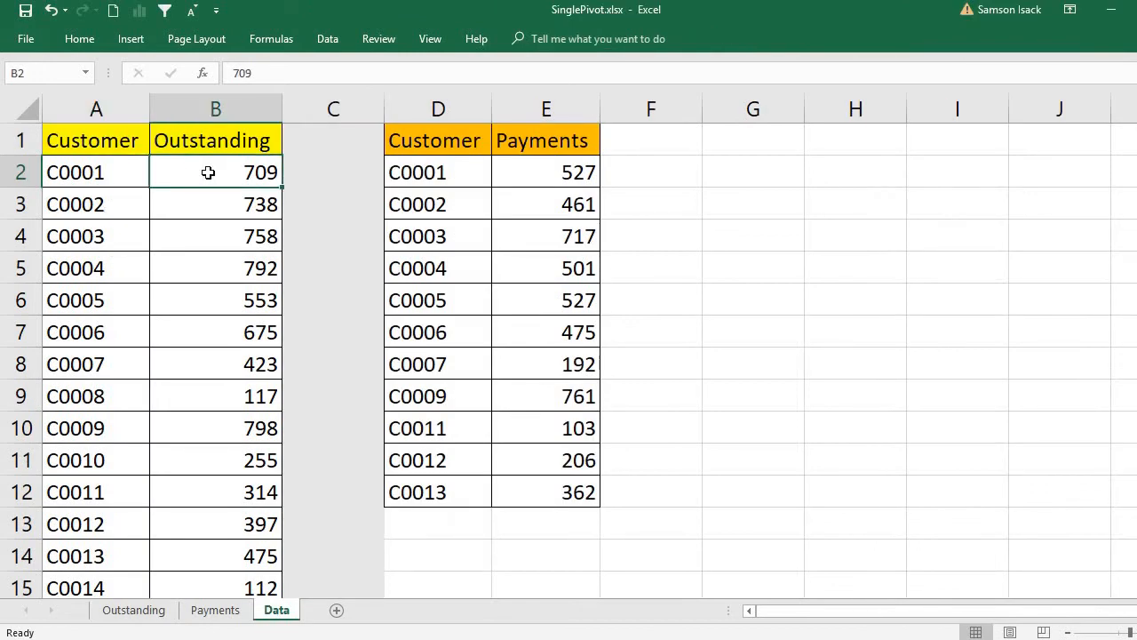
drag(207, 420, 218, 587)
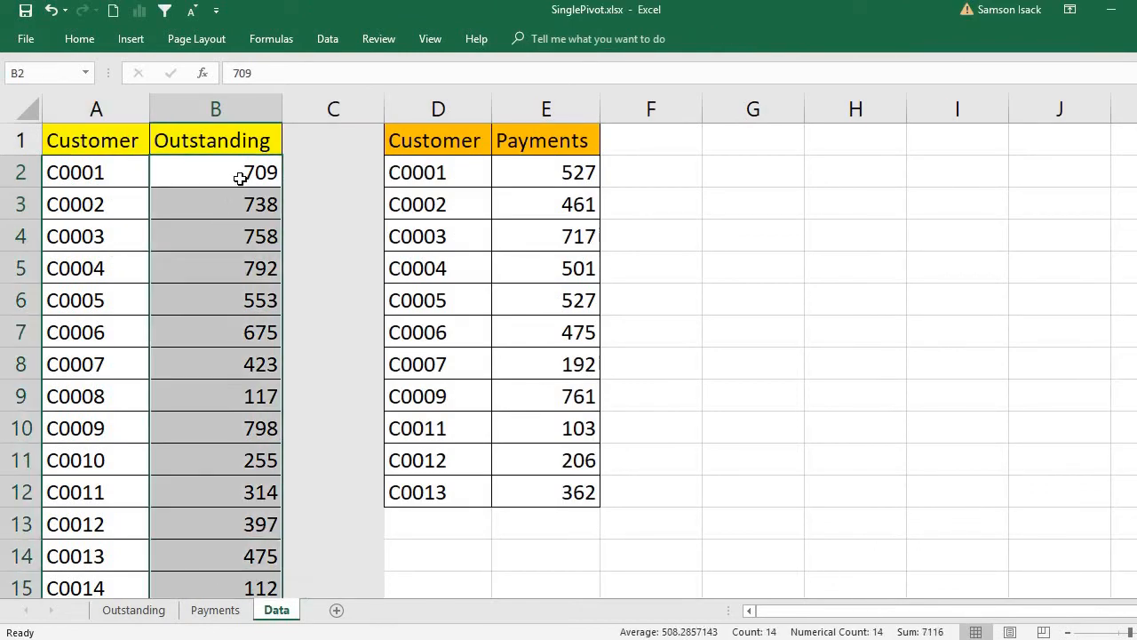
click(236, 178)
click(534, 172)
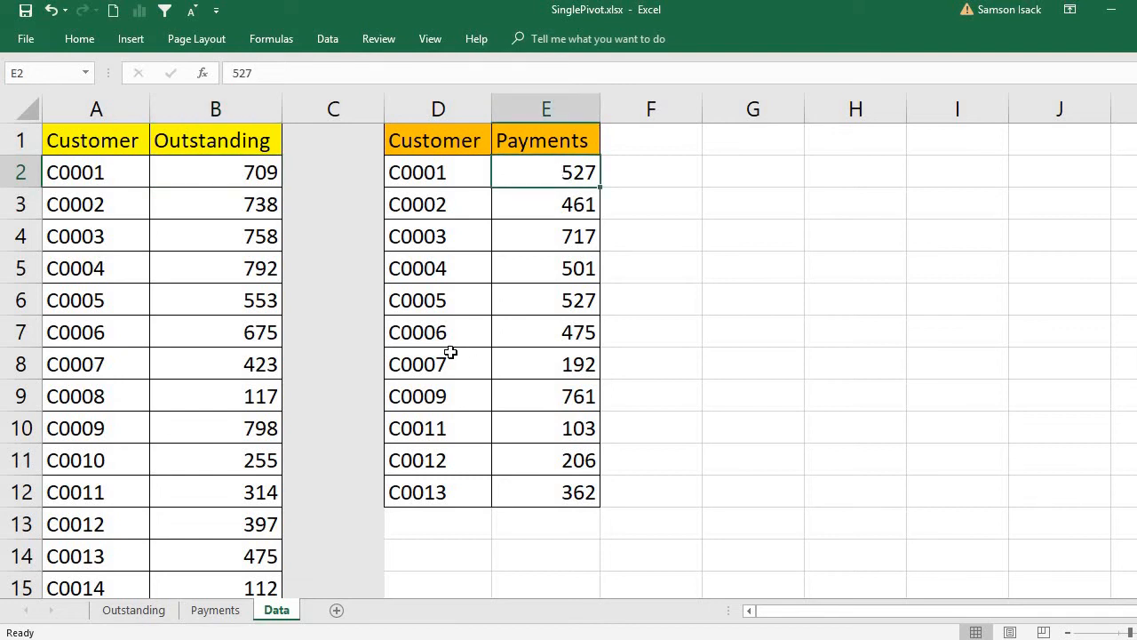
click(228, 199)
click(533, 204)
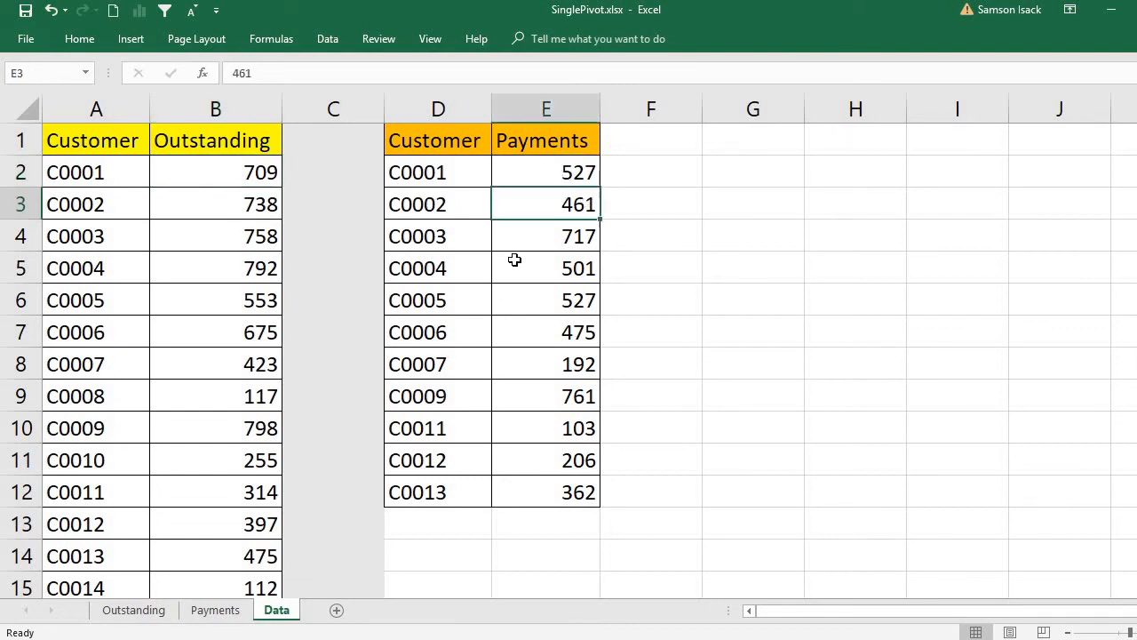
click(217, 611)
click(133, 611)
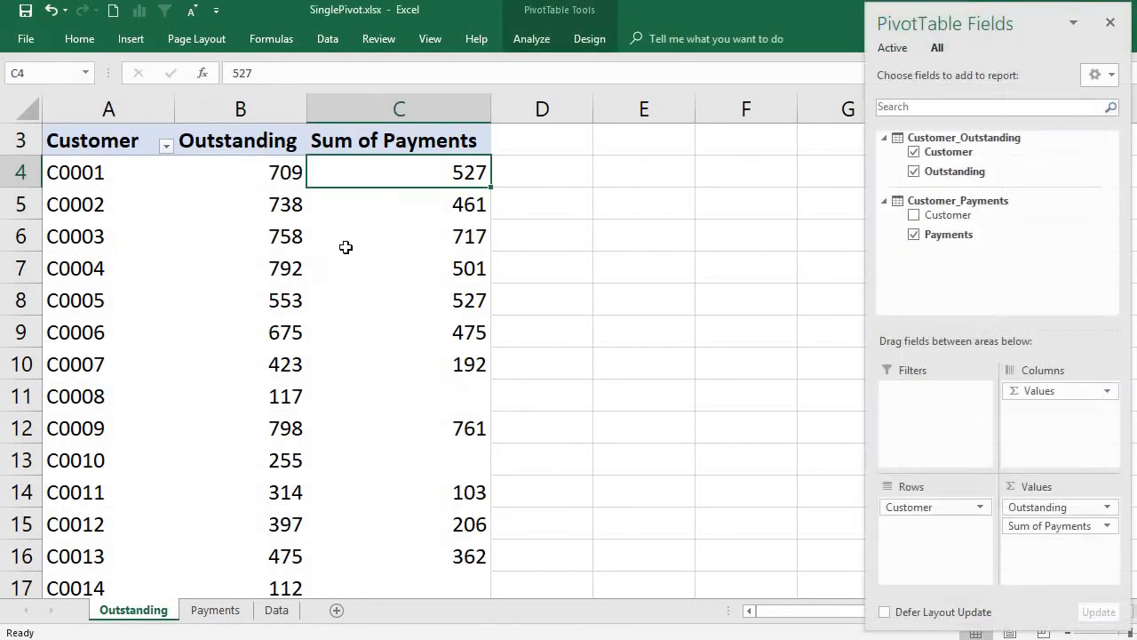
click(277, 218)
click(439, 197)
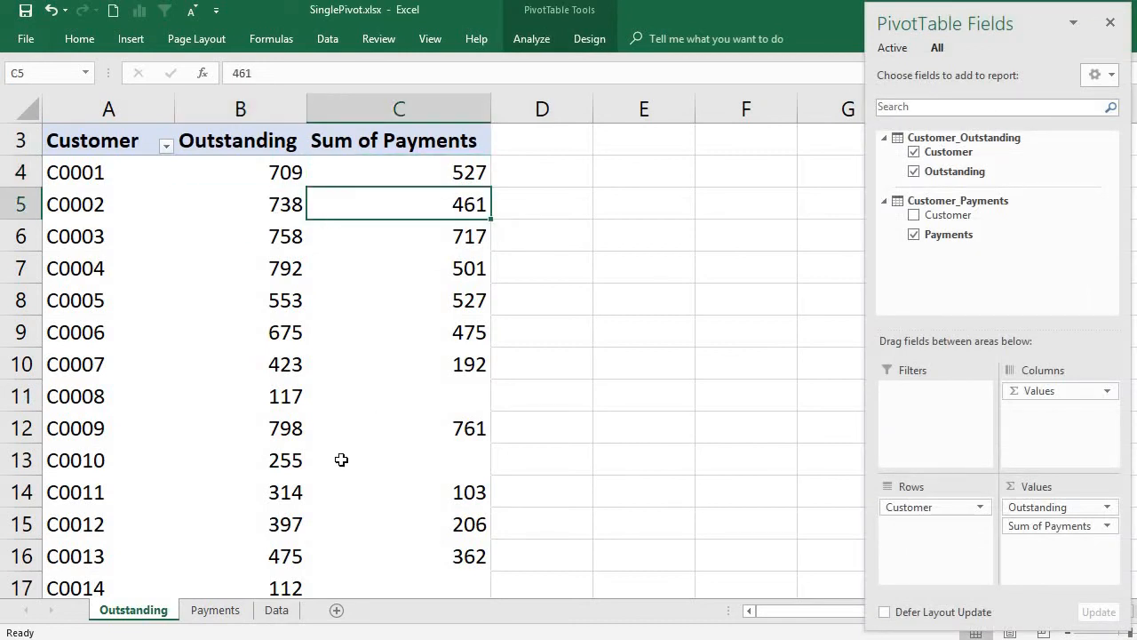
click(249, 237)
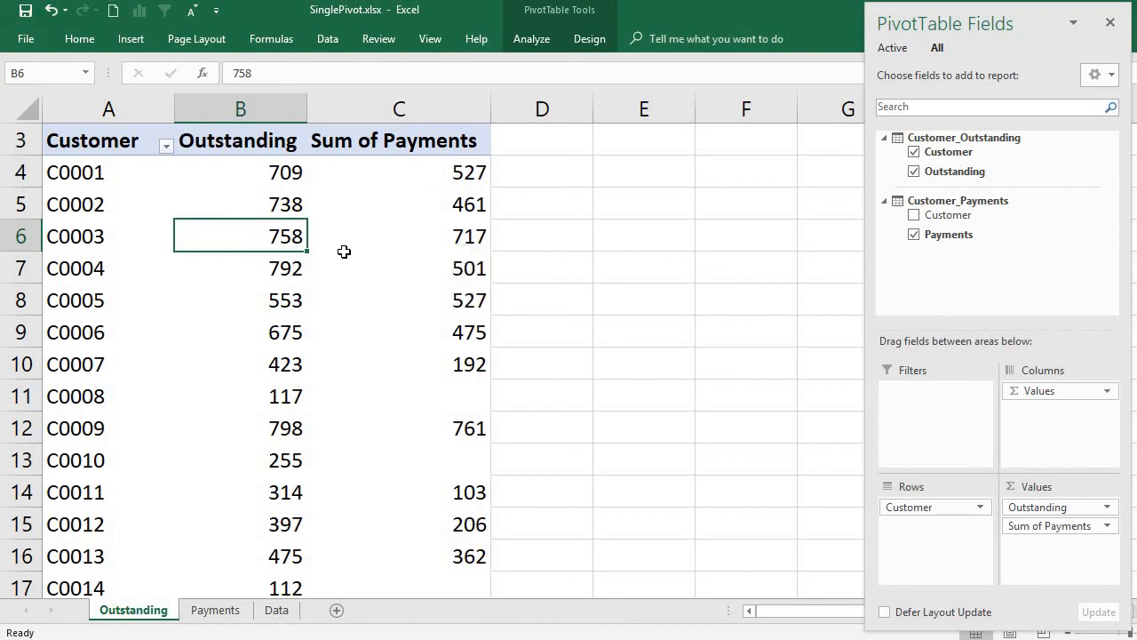
click(446, 230)
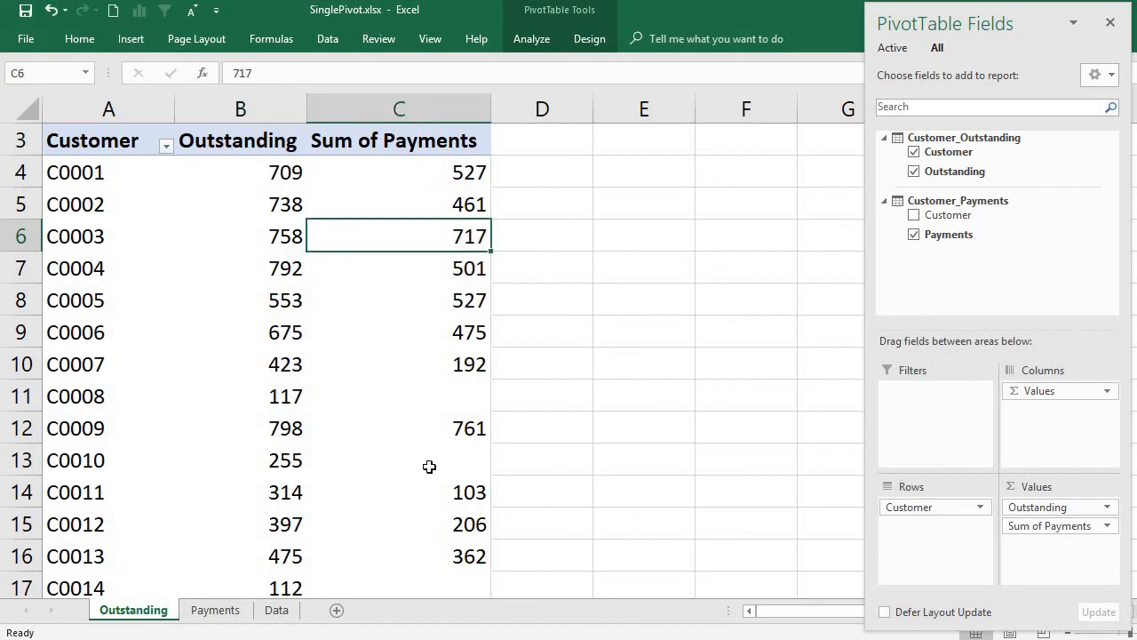
mouse_move(429, 467)
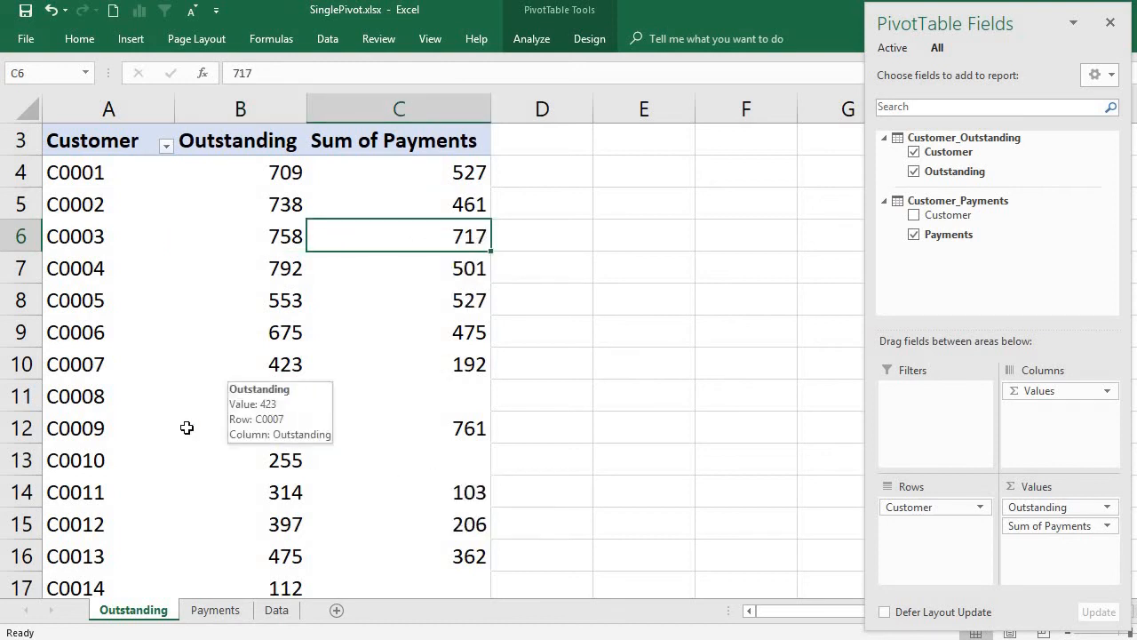
Step: Check the customers with blank payments in the combined PivotTable against the payments table on the Data sheet and the Payments PivotTable
click(55, 401)
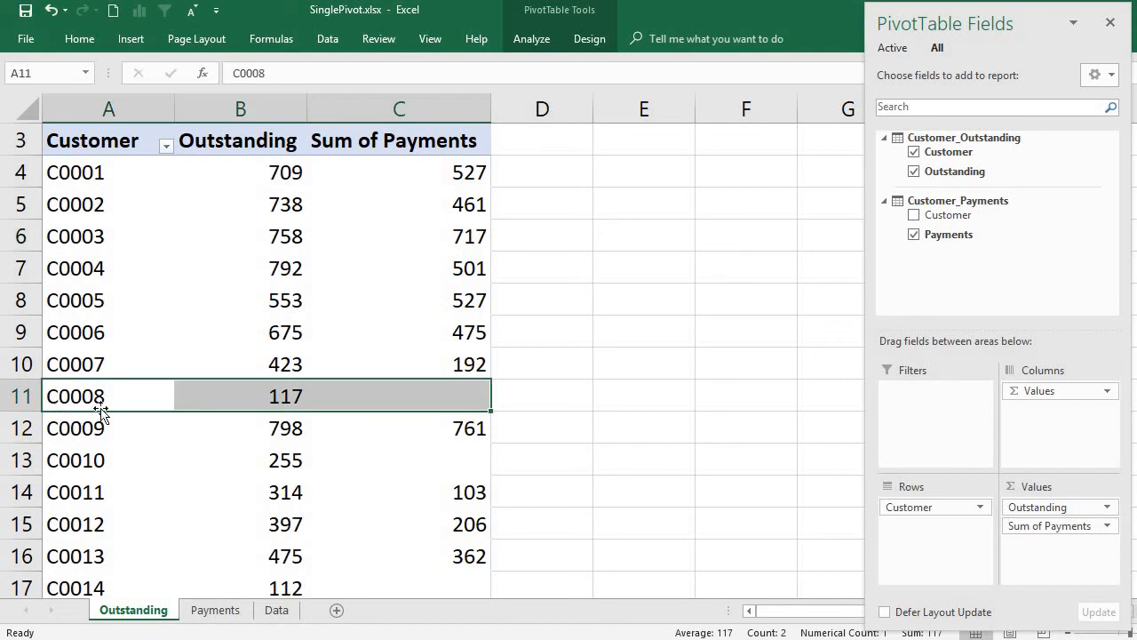
mouse_move(106, 400)
mouse_move(457, 410)
click(275, 610)
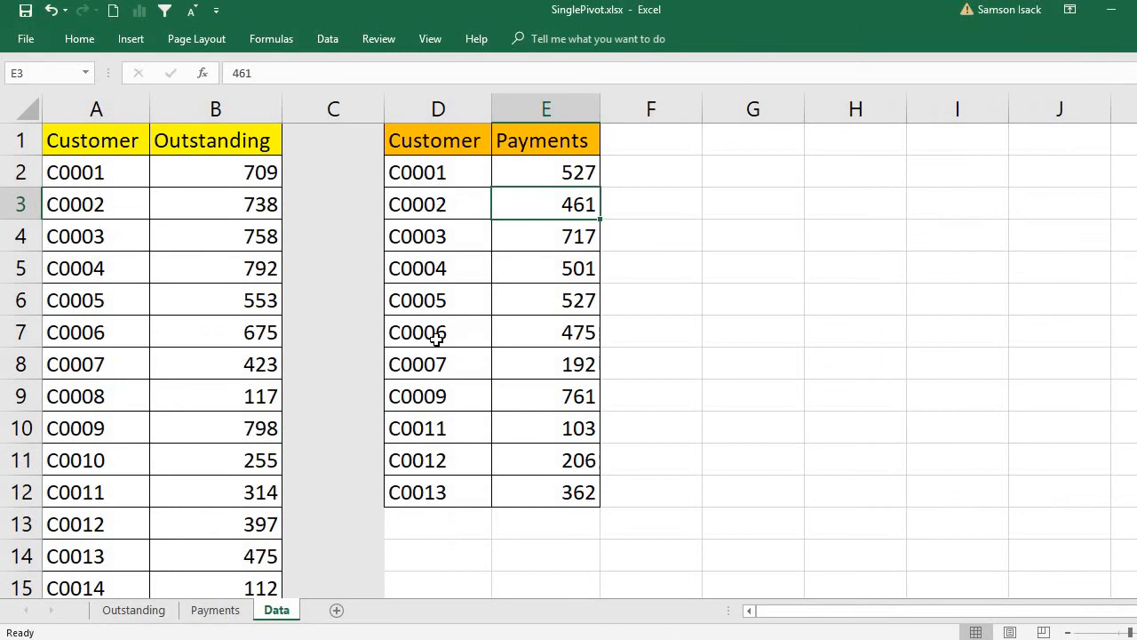
click(441, 392)
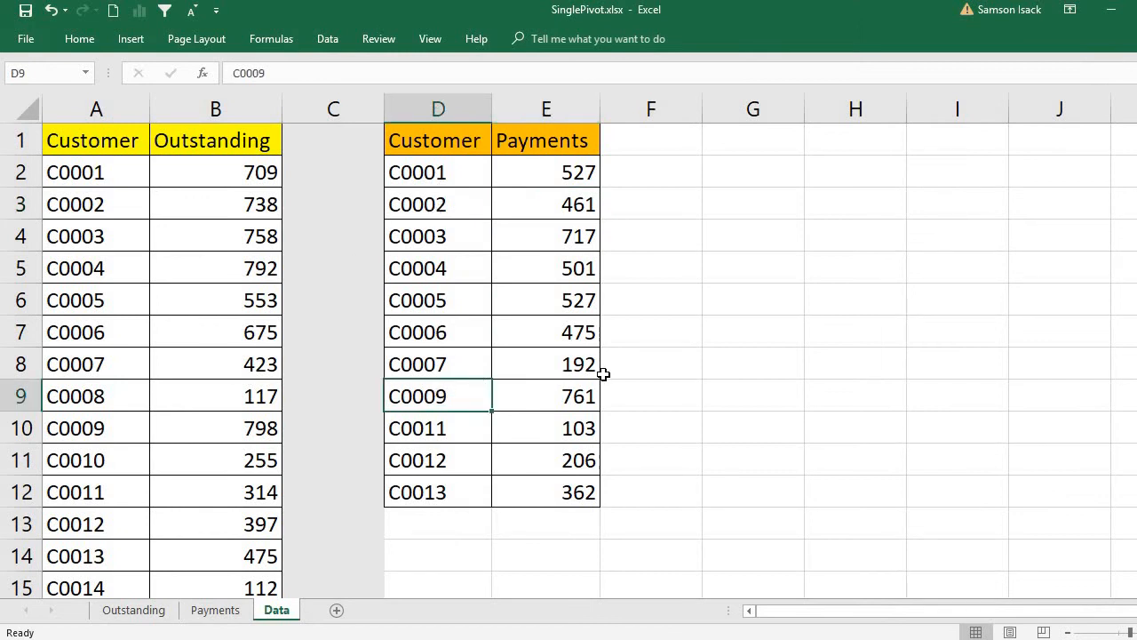
click(413, 440)
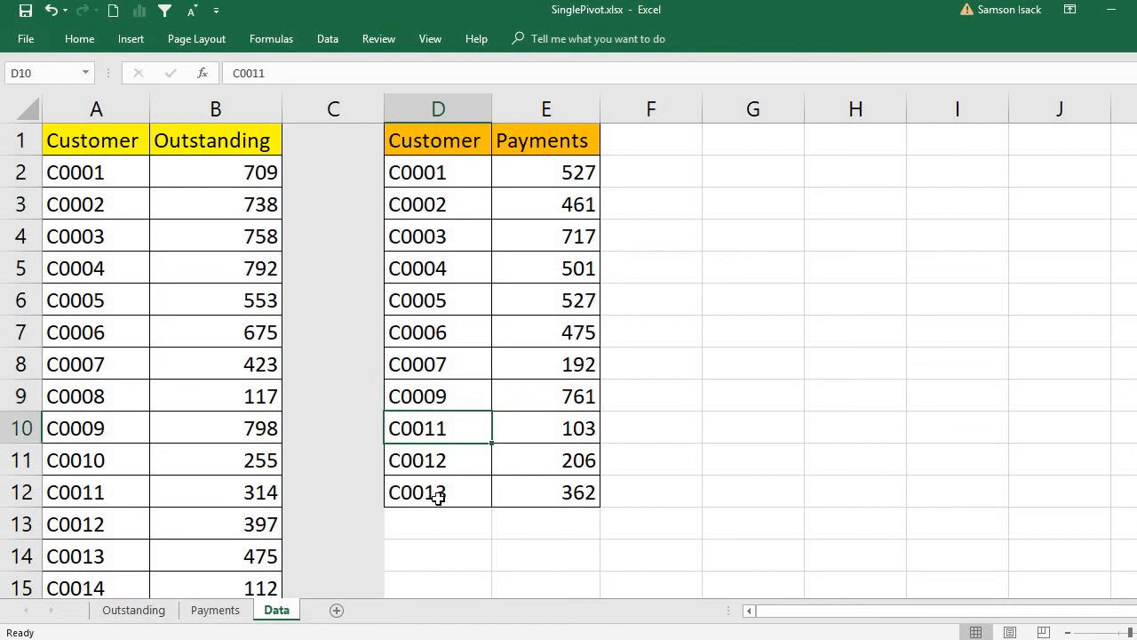
click(424, 519)
click(435, 497)
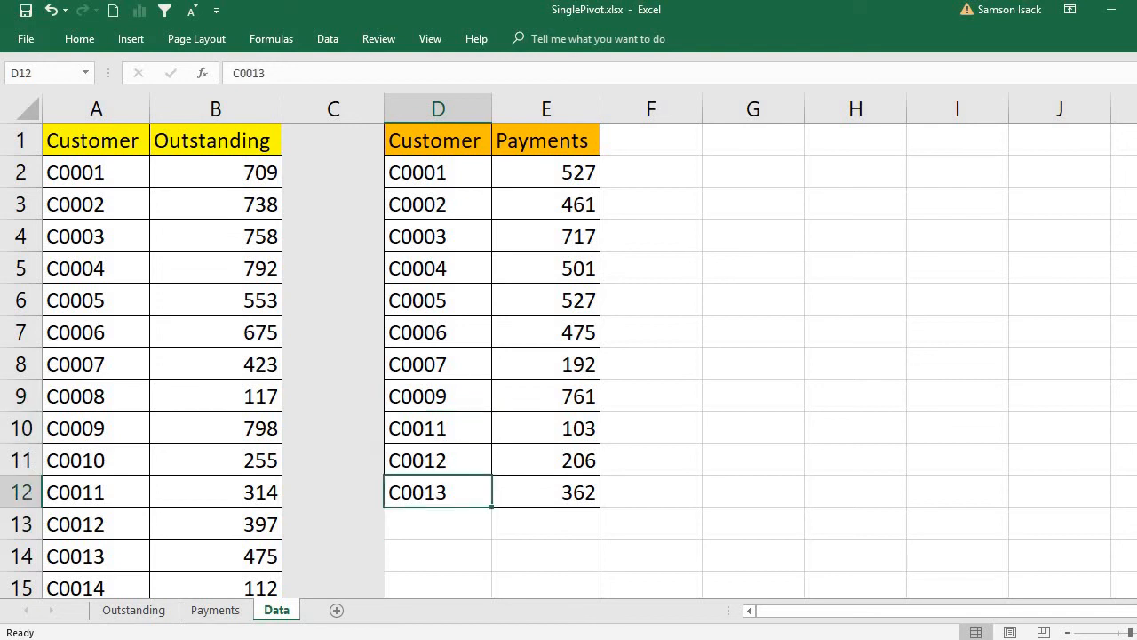
click(224, 615)
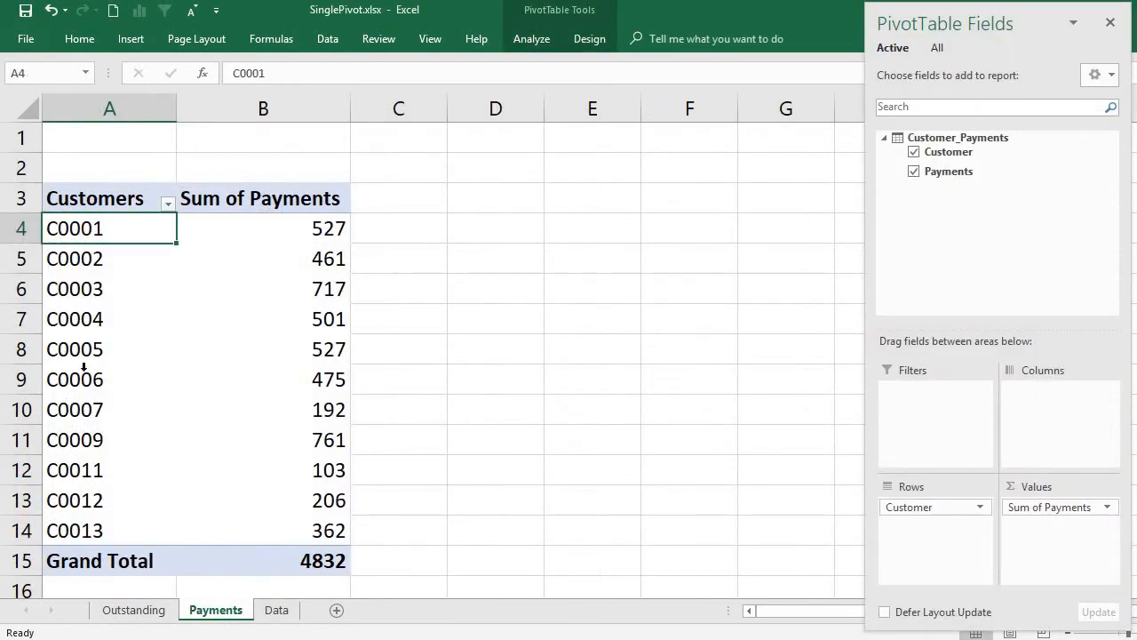
click(155, 618)
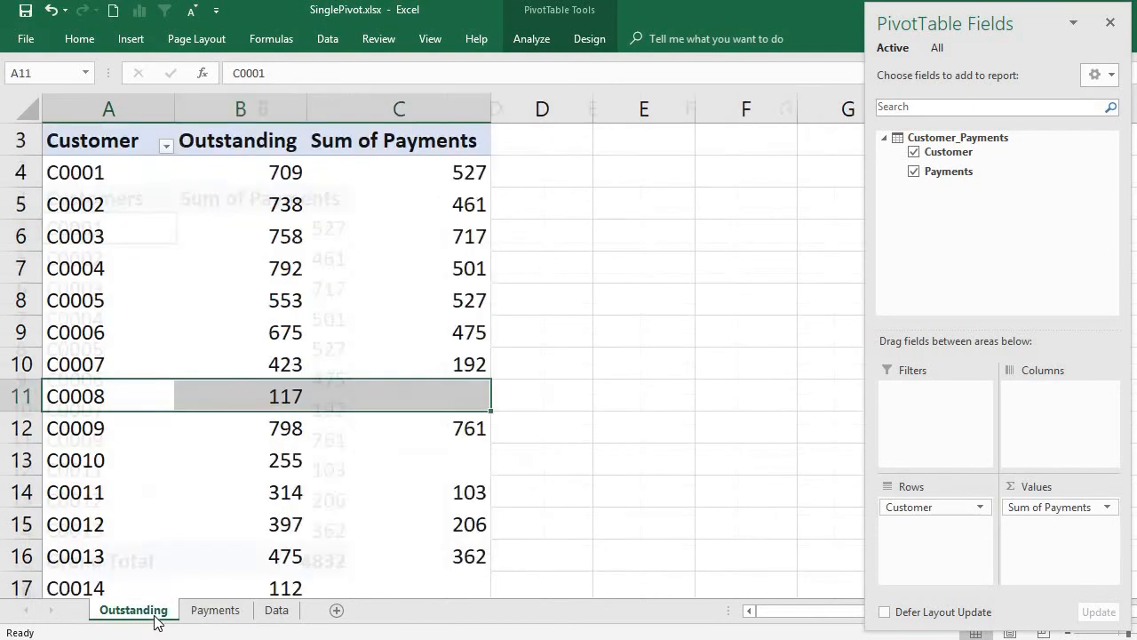
click(82, 462)
click(436, 462)
click(431, 578)
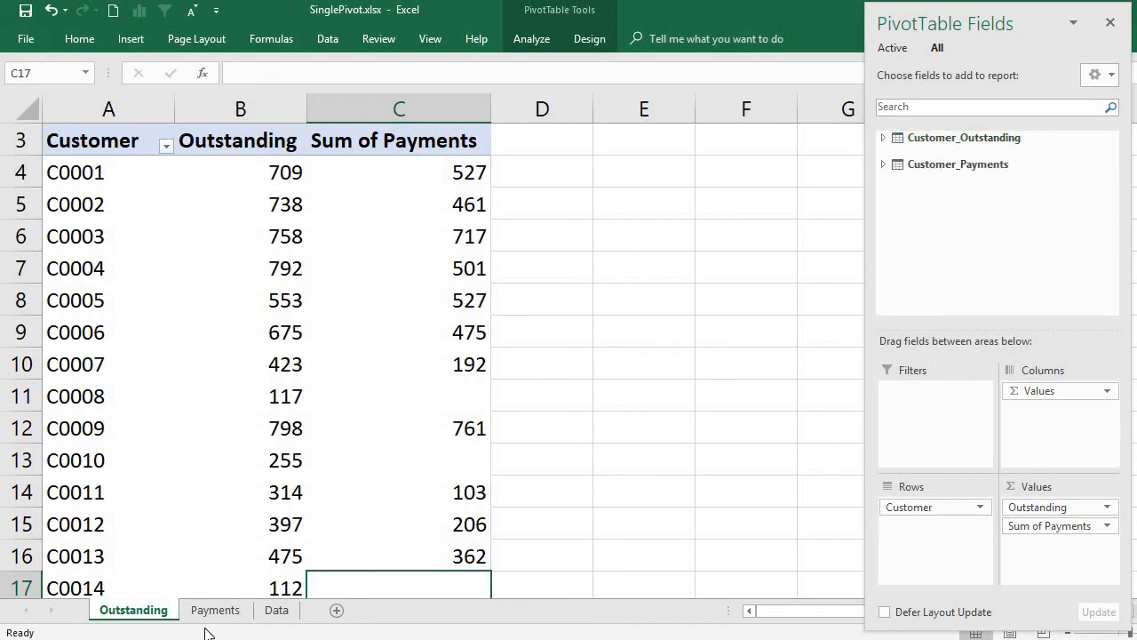
Step: Review the active relationship between Customer_Payments and Customer_Outstanding in Manage Relationships, leaving it unmodified
click(93, 181)
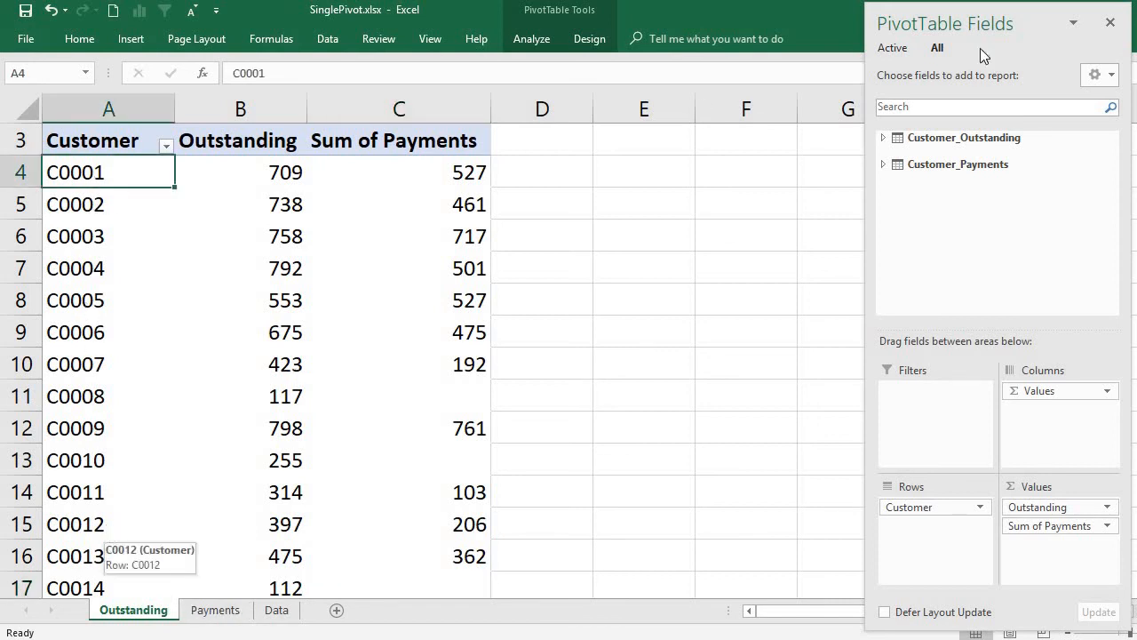
click(524, 47)
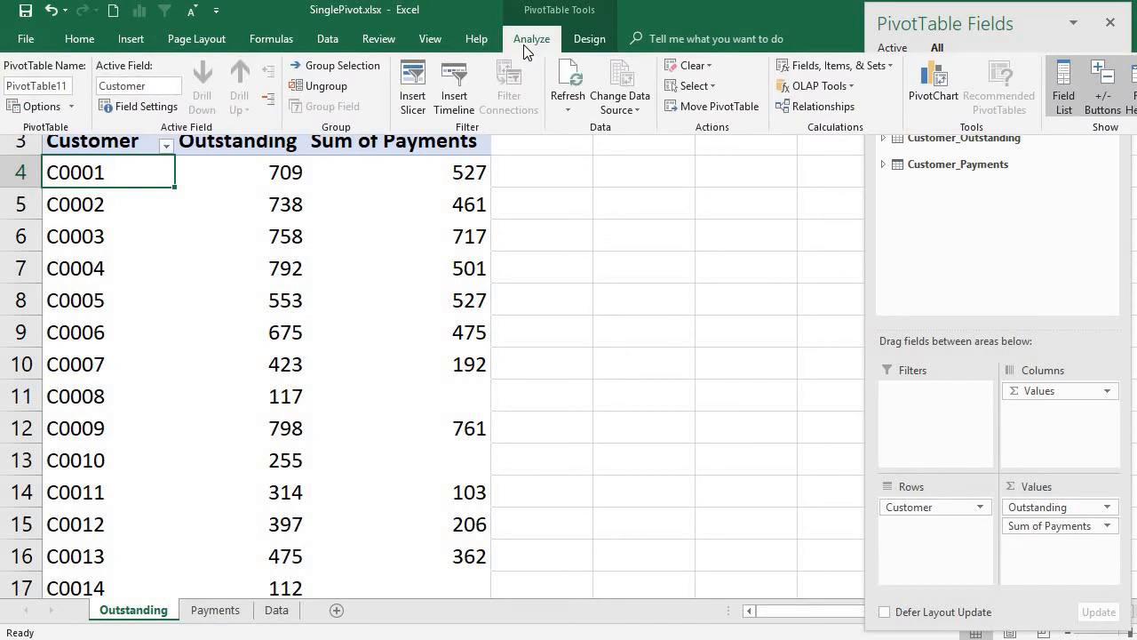
click(824, 107)
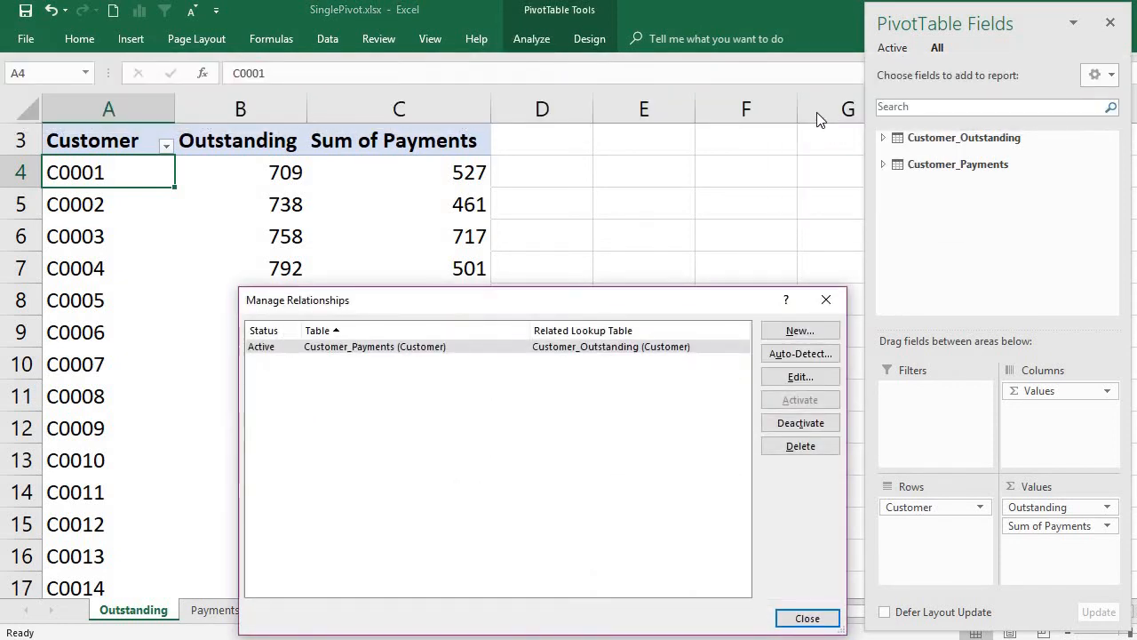
click(826, 299)
click(213, 263)
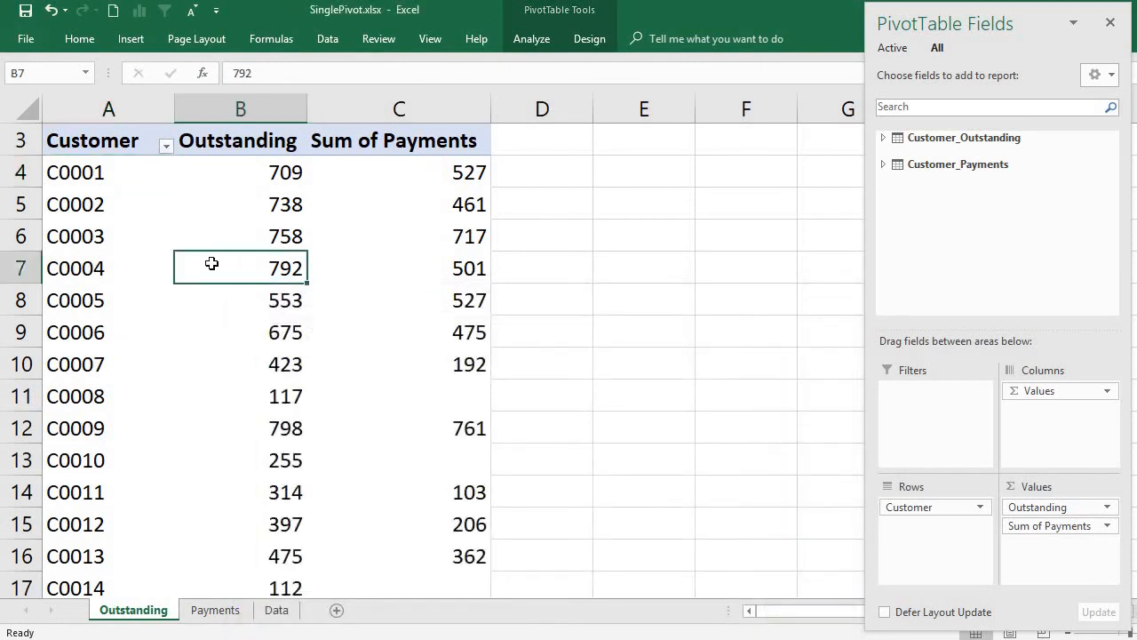
Step: Delete the relationship between Customer_Payments and Customer_Outstanding in Manage Relationships
click(119, 281)
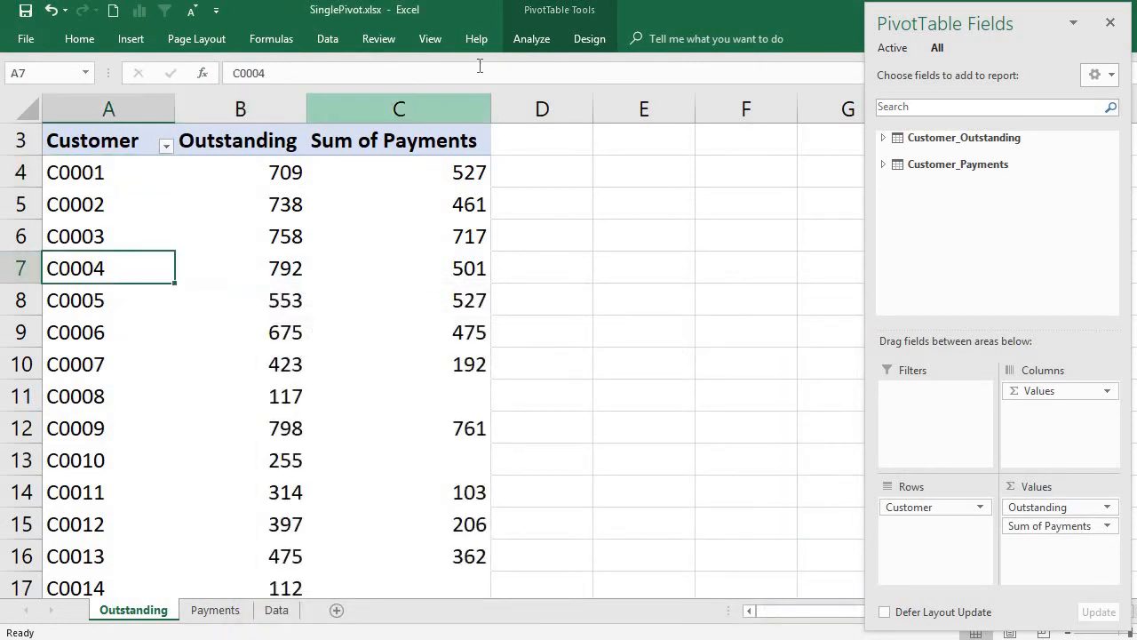
click(539, 37)
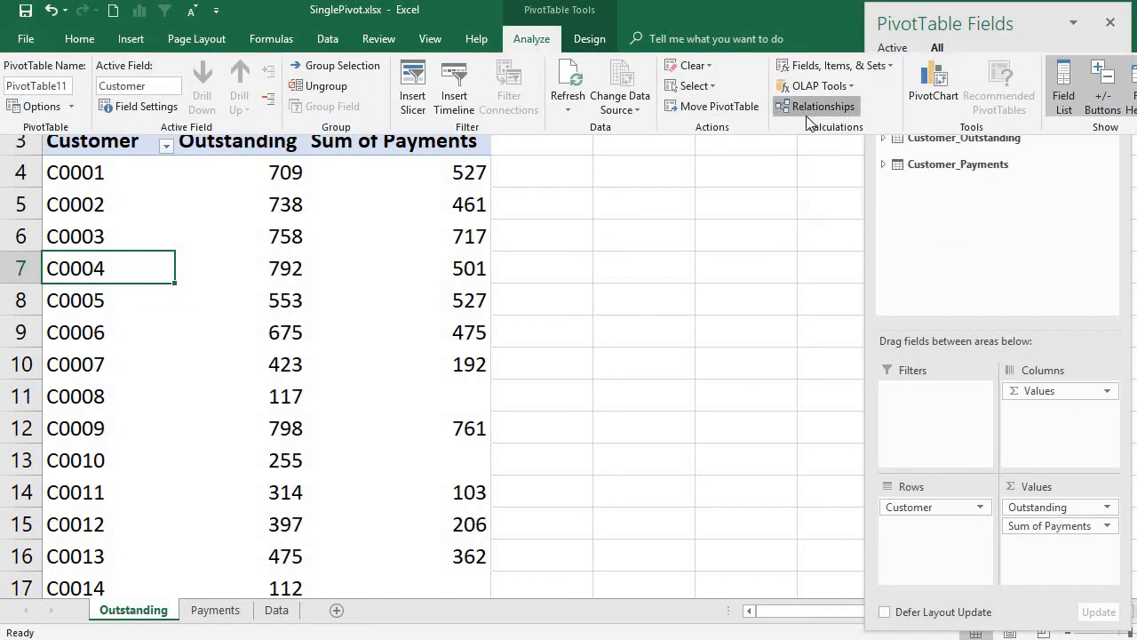
click(818, 106)
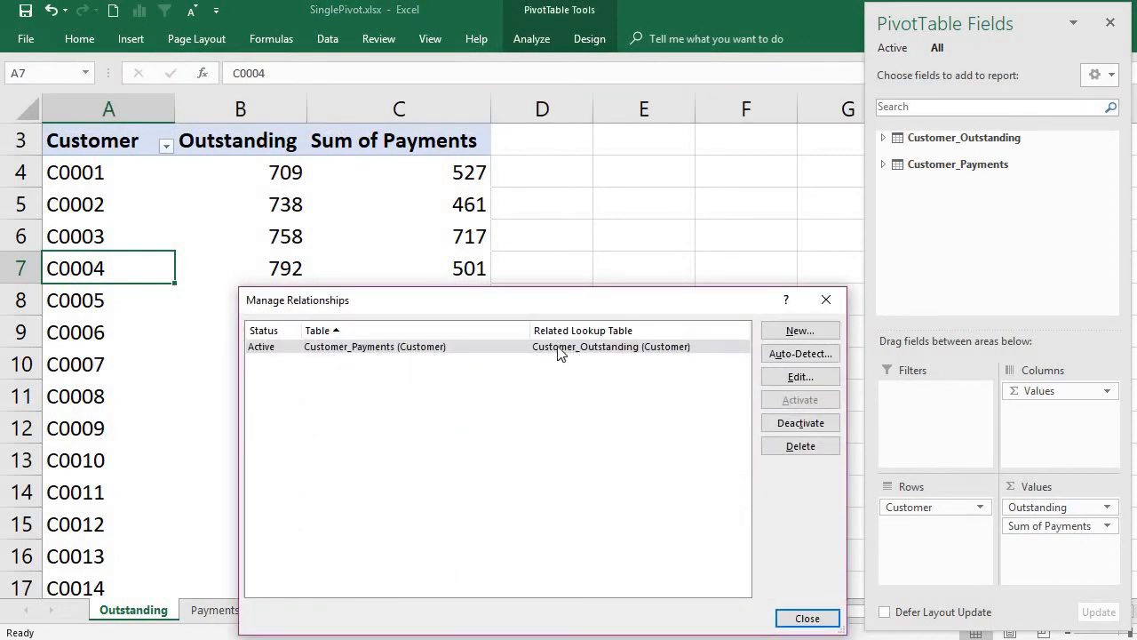
drag(552, 167, 551, 165)
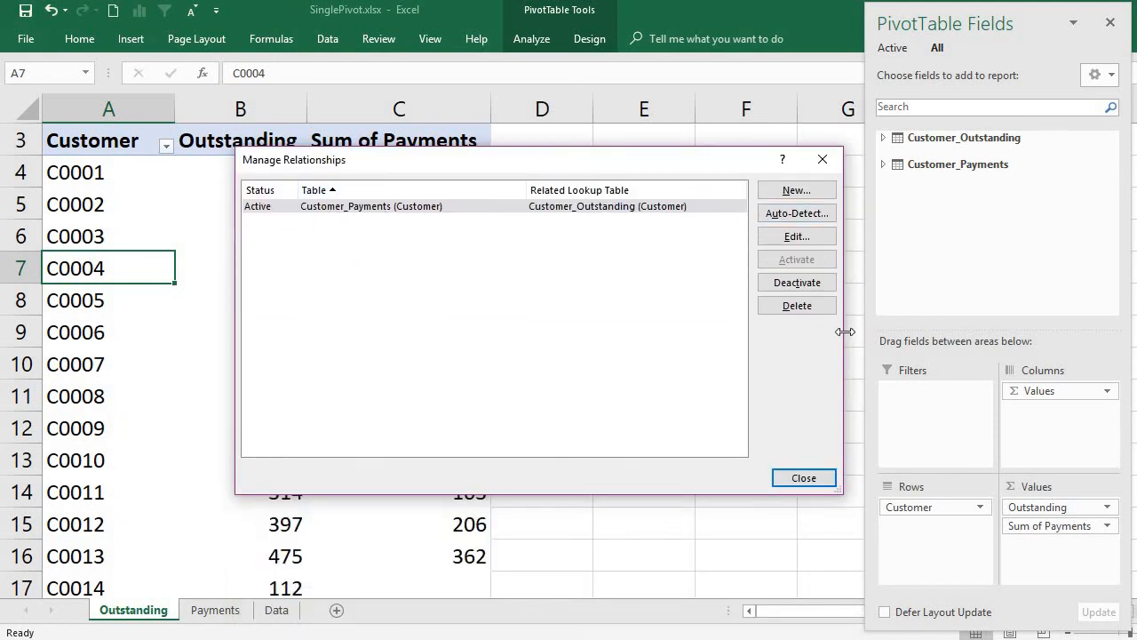
click(797, 306)
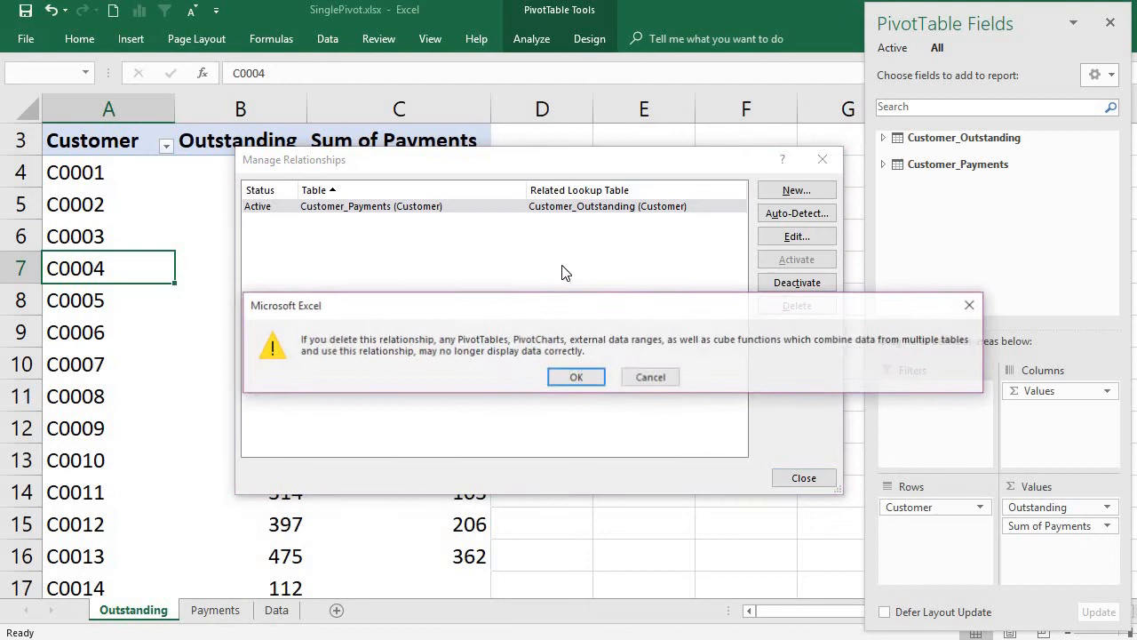
click(585, 378)
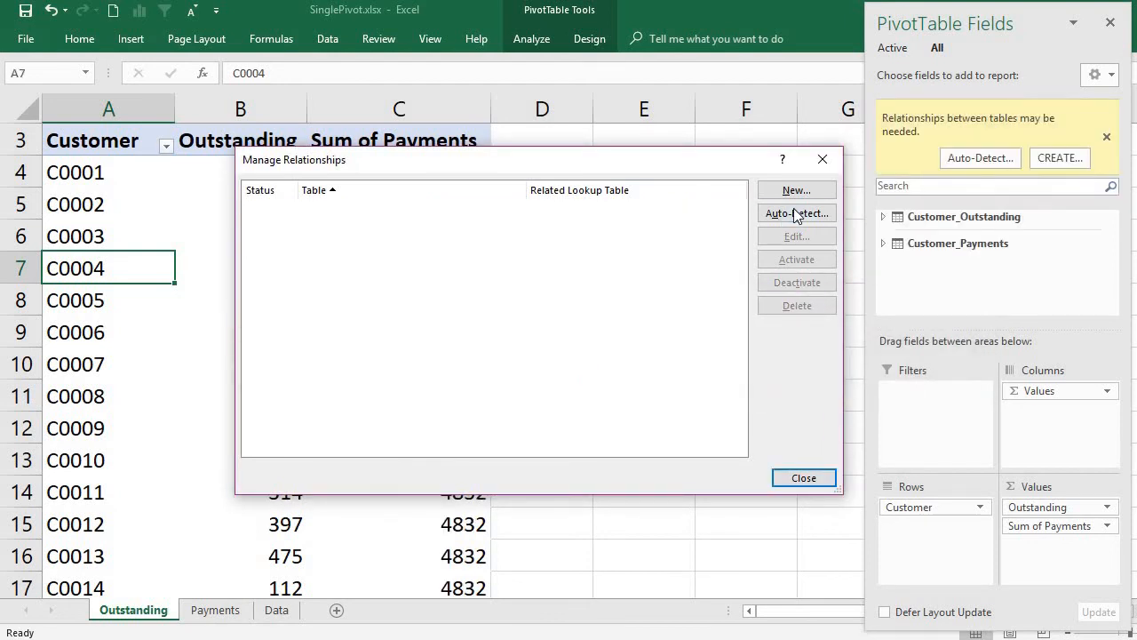
click(801, 476)
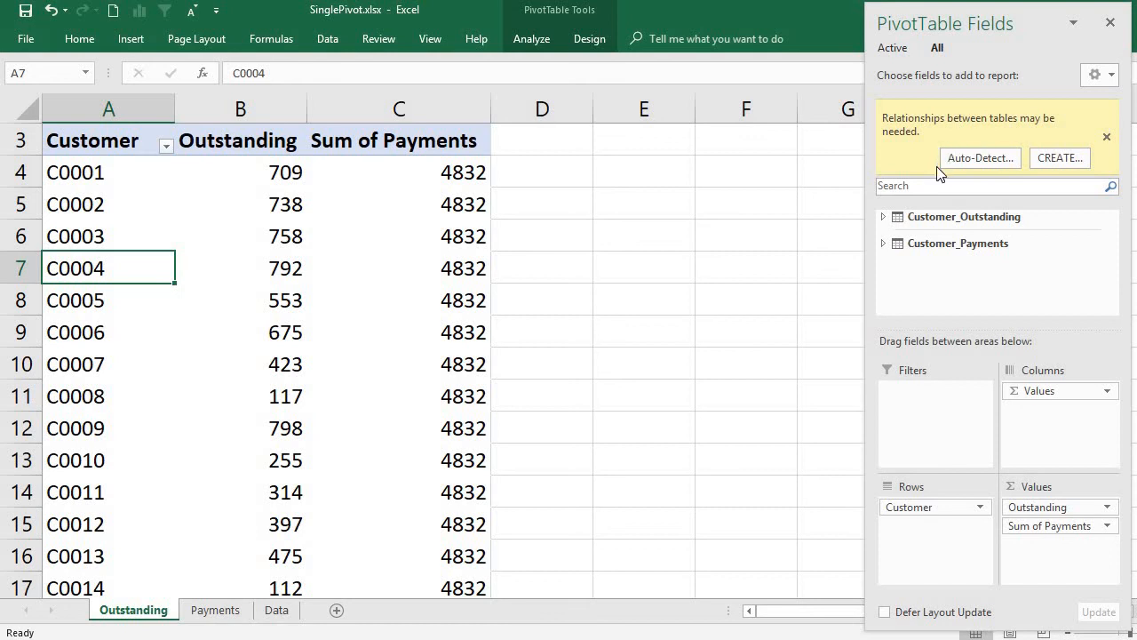
click(1069, 160)
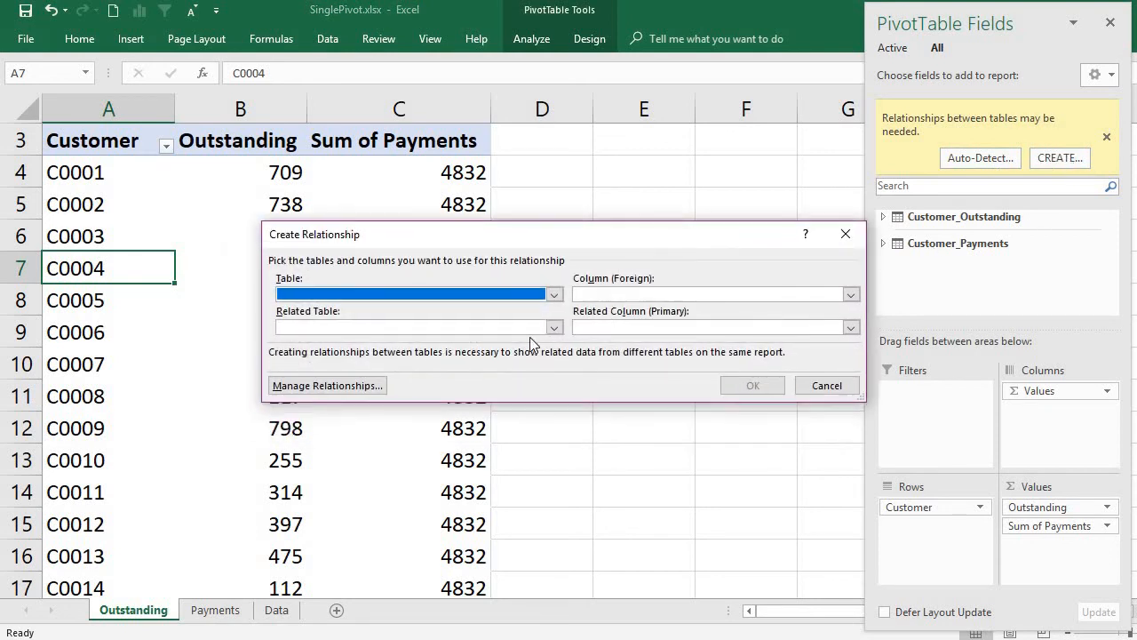
click(553, 294)
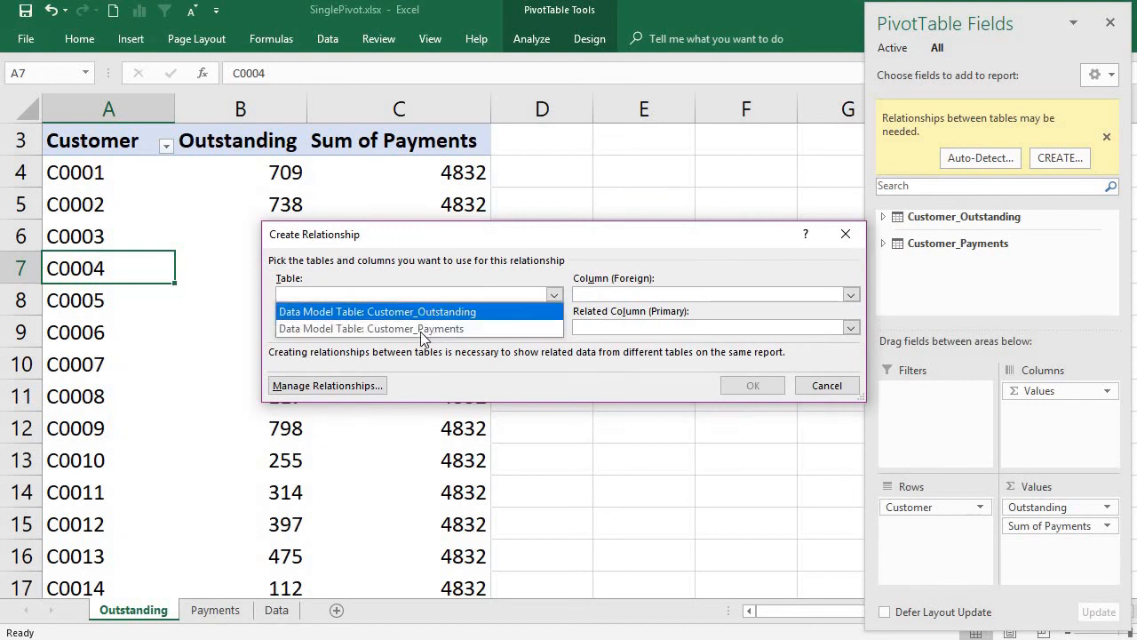
click(336, 268)
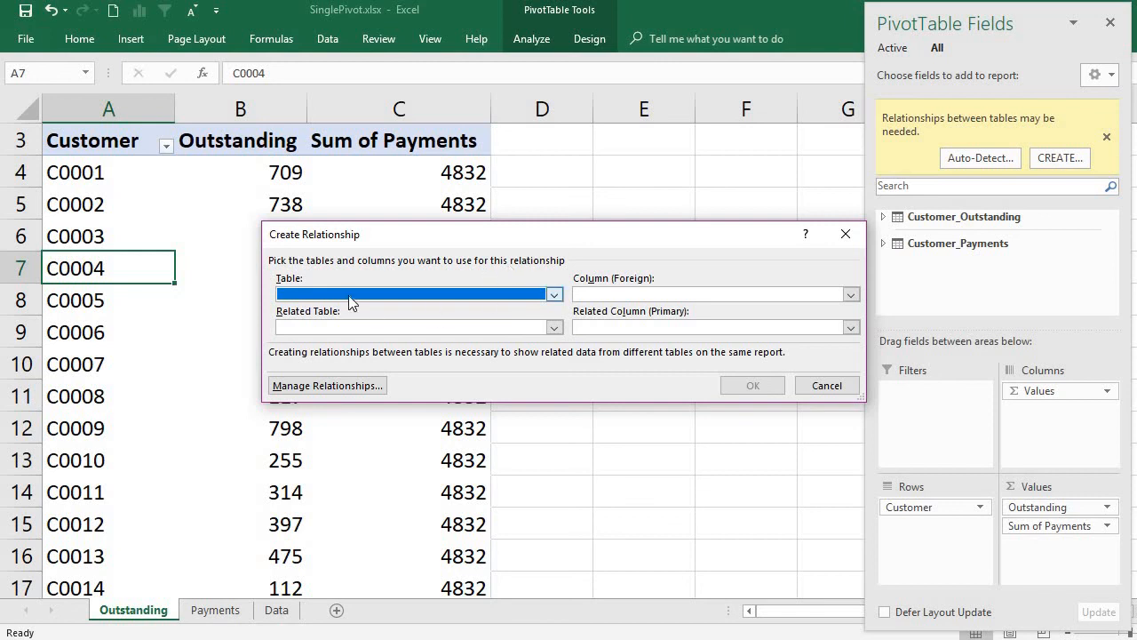
click(845, 234)
Step: Examine the Customer columns of both tables on the Data sheet to decide which table should serve as the primary lookup table
click(276, 610)
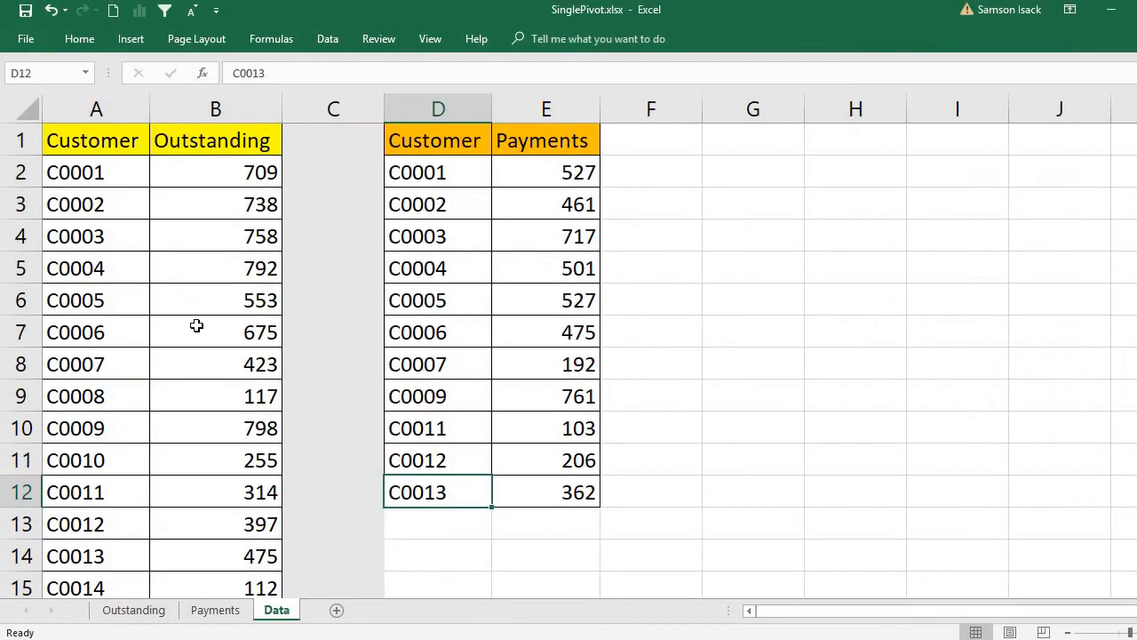
drag(124, 158, 99, 526)
drag(421, 174, 429, 488)
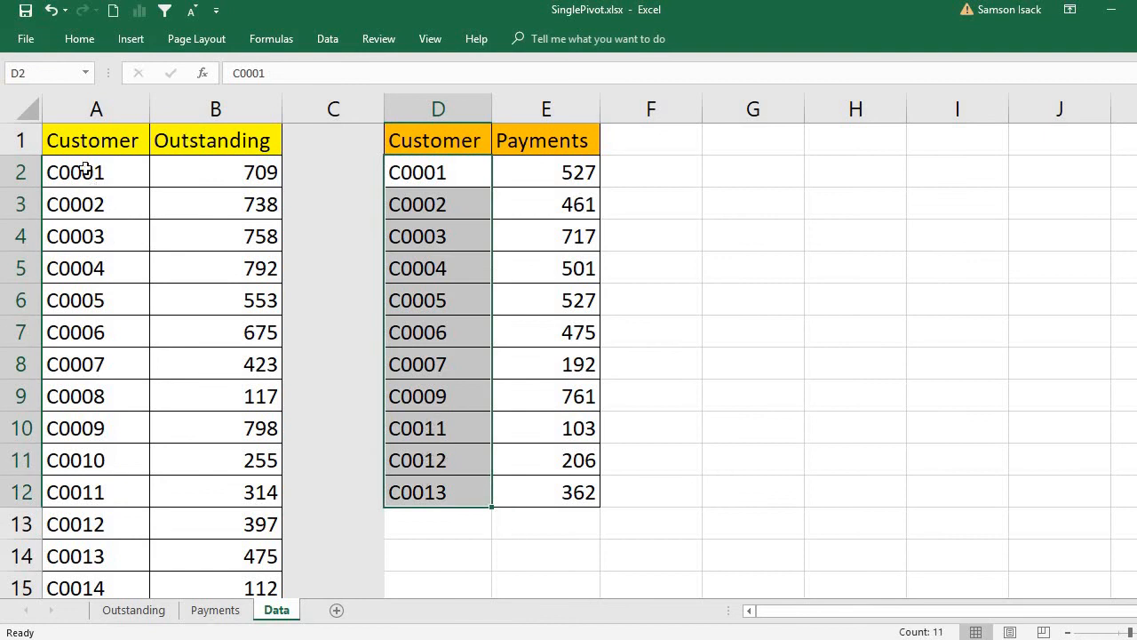
drag(85, 170, 89, 587)
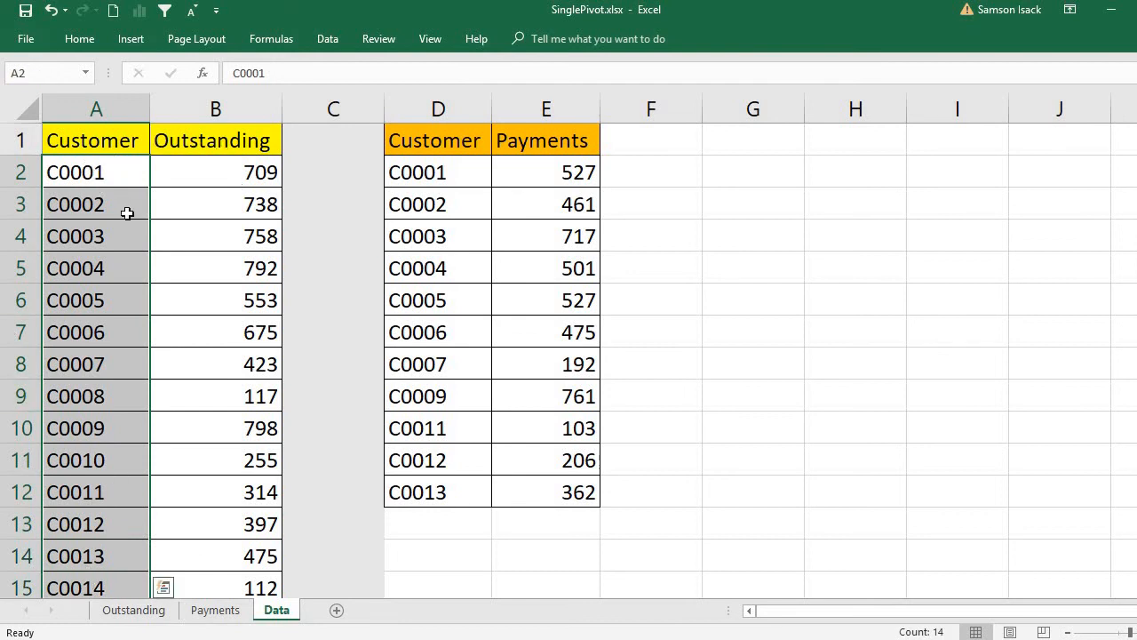
drag(114, 172, 175, 557)
click(100, 171)
drag(101, 171, 112, 549)
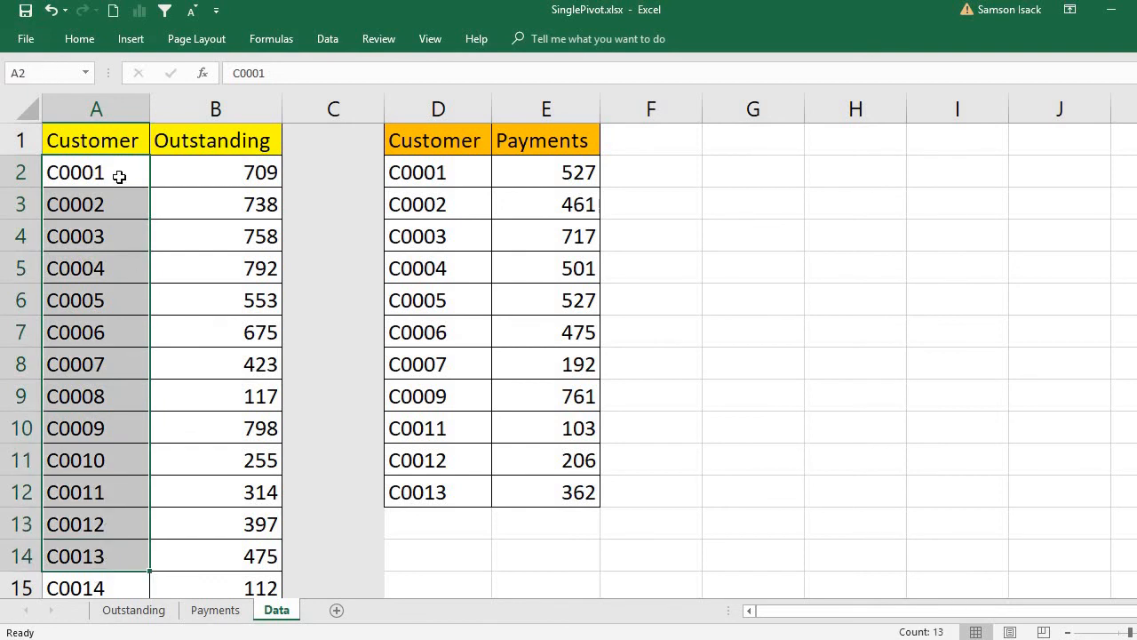
drag(119, 176, 105, 588)
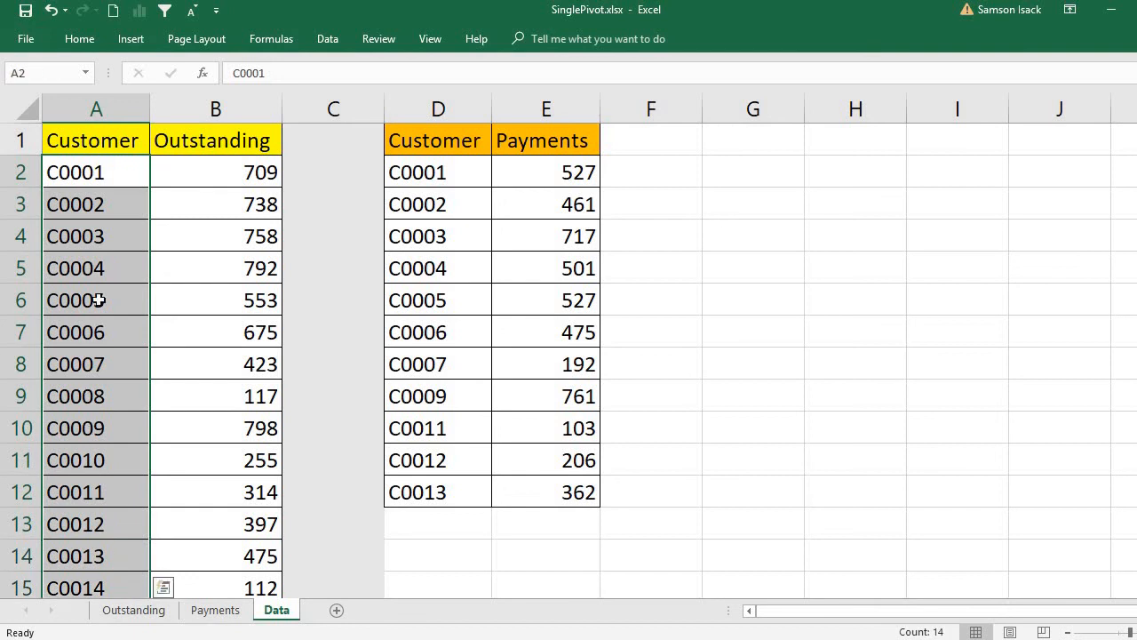
drag(89, 149, 267, 587)
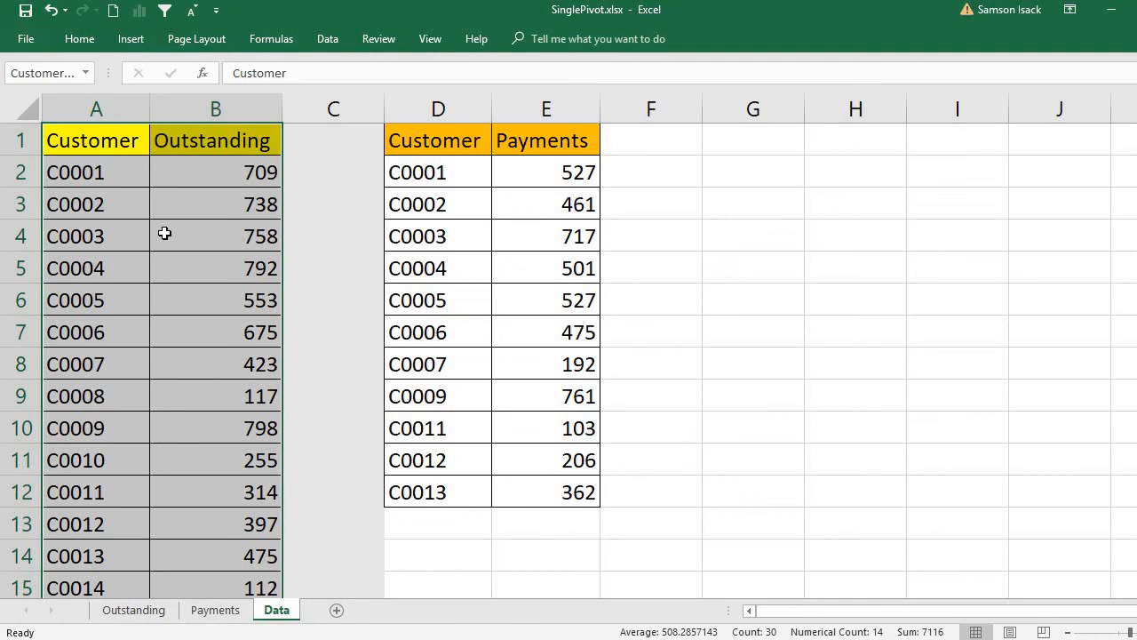
Step: Create a relationship manually from Customer_Payments, foreign column Customer, to related table Customer_Outstanding, primary column Customer
click(151, 613)
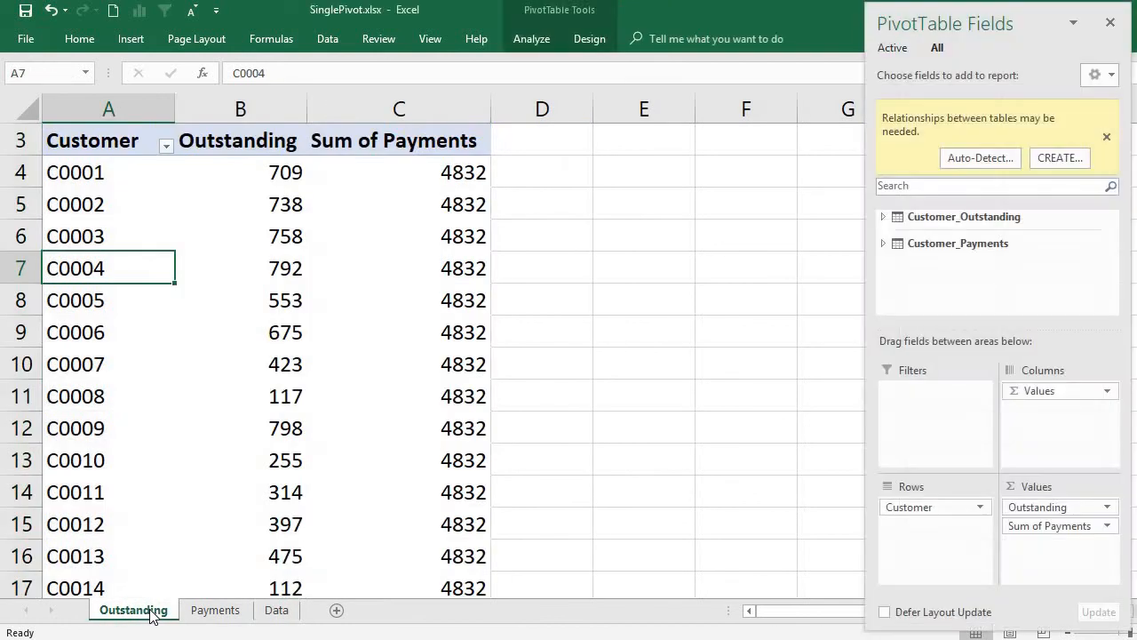
click(1070, 158)
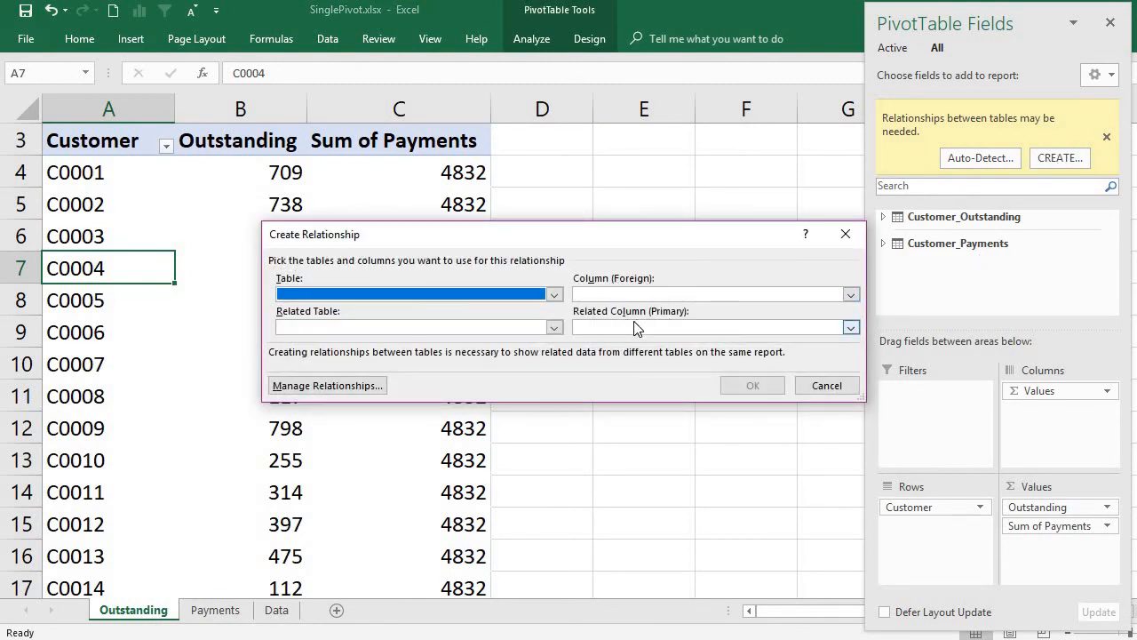
click(555, 327)
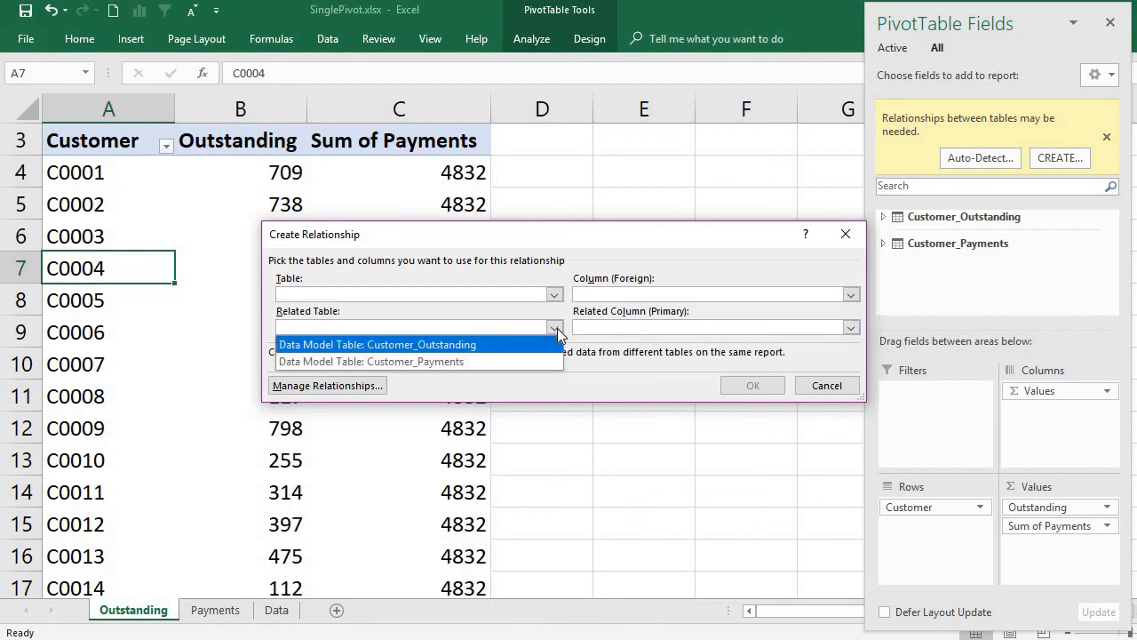
click(515, 350)
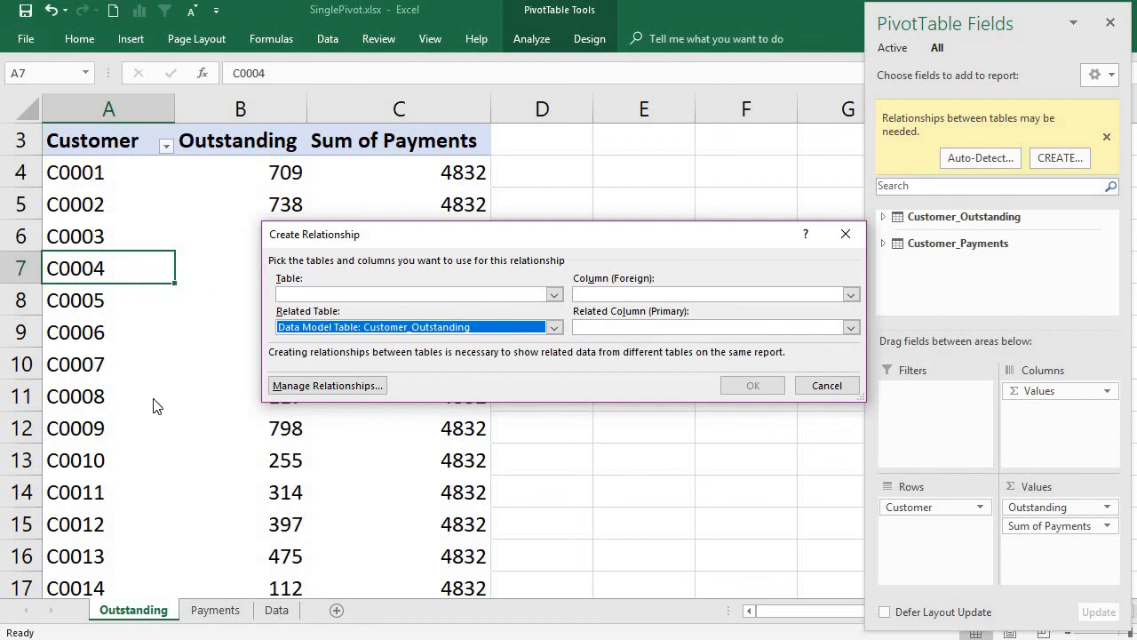
click(679, 329)
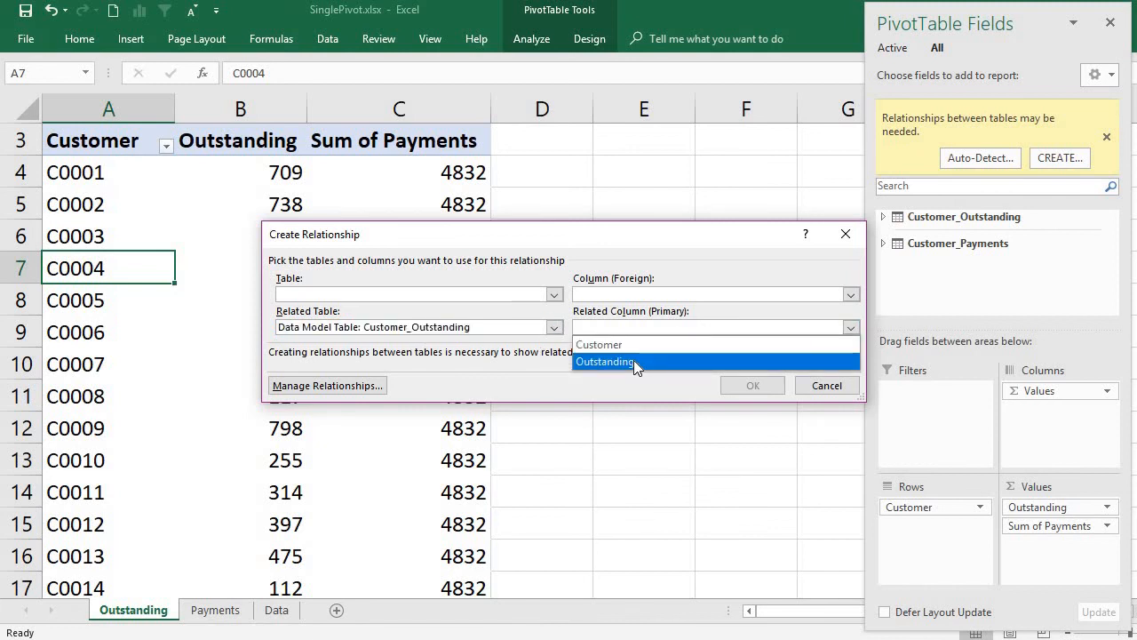
click(637, 346)
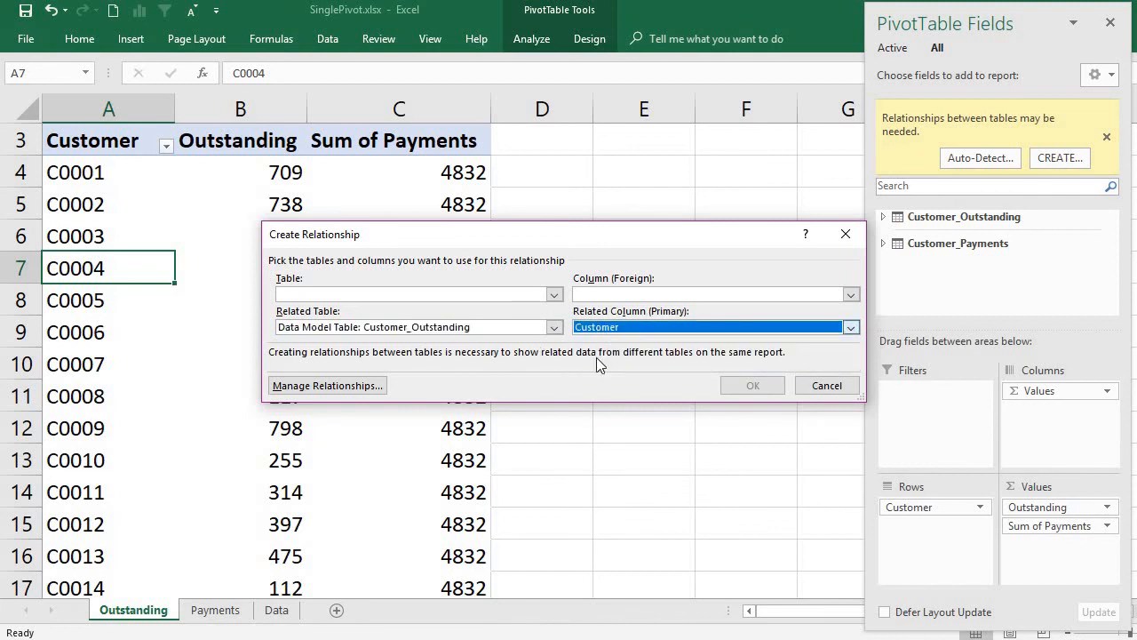
click(368, 289)
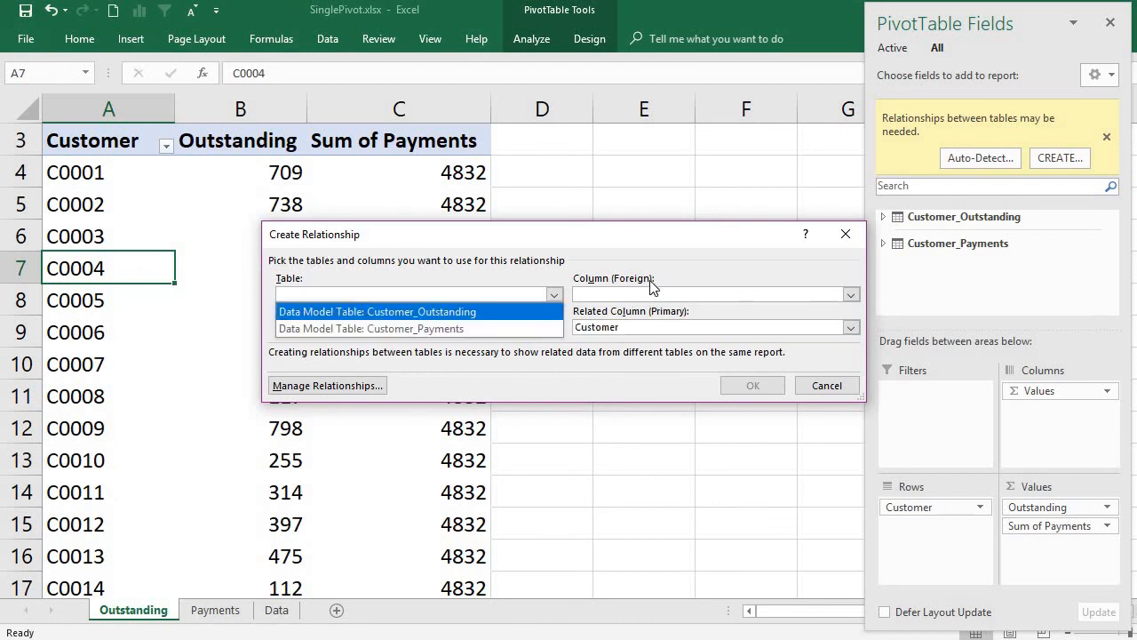
click(478, 328)
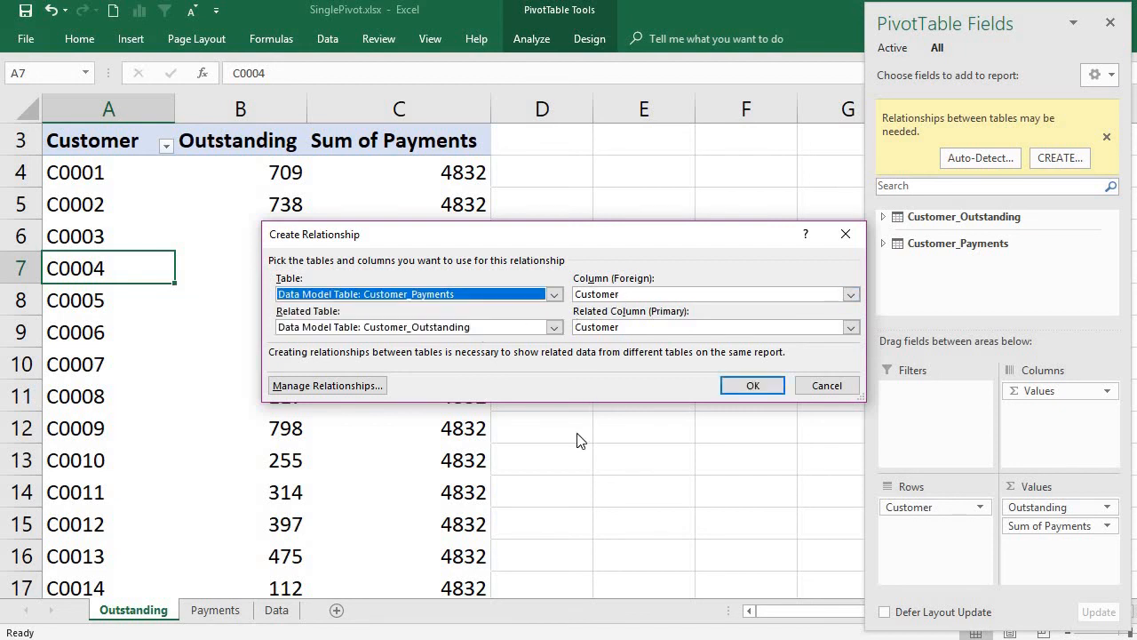
click(751, 386)
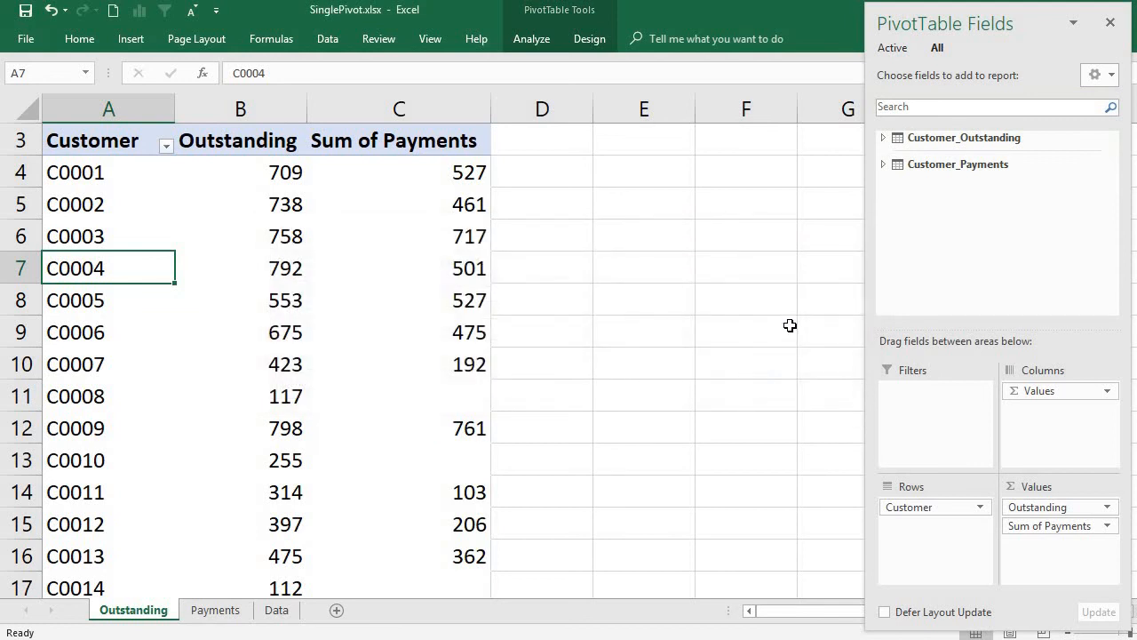
Step: Inspect the table and column settings of the manually created Customer relationship without changing them
click(114, 145)
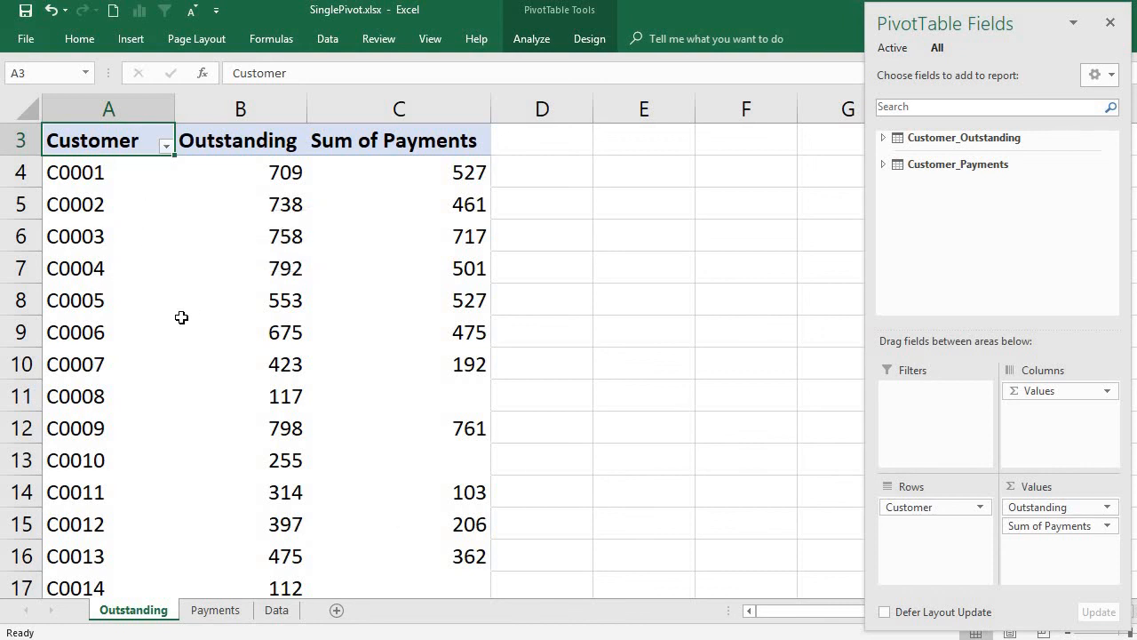
mouse_move(357, 507)
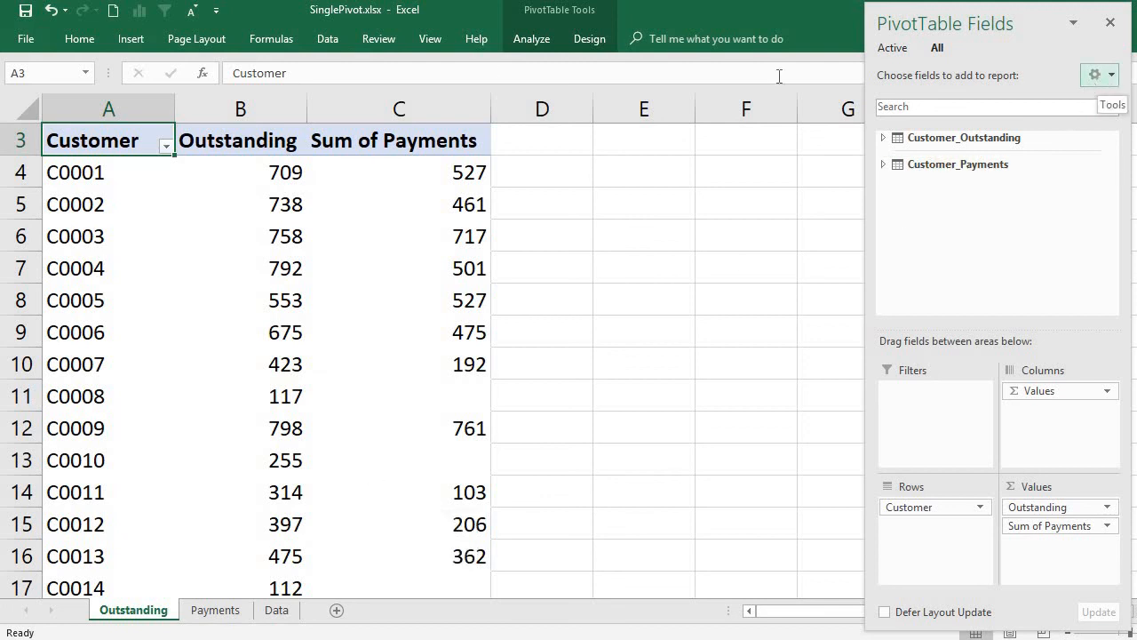
click(530, 40)
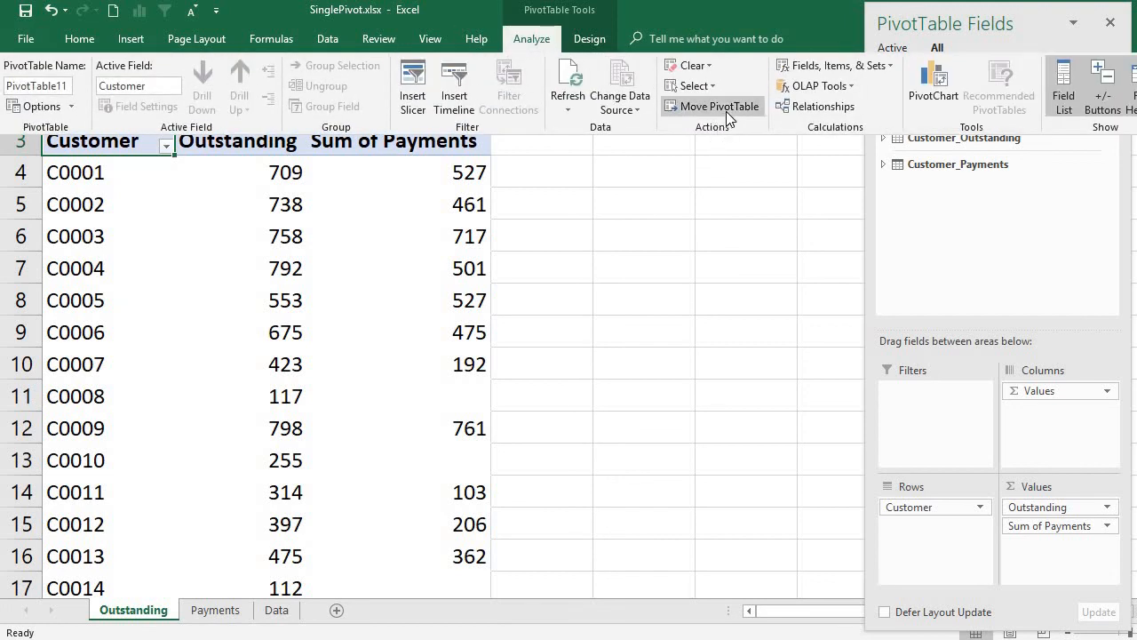
click(817, 106)
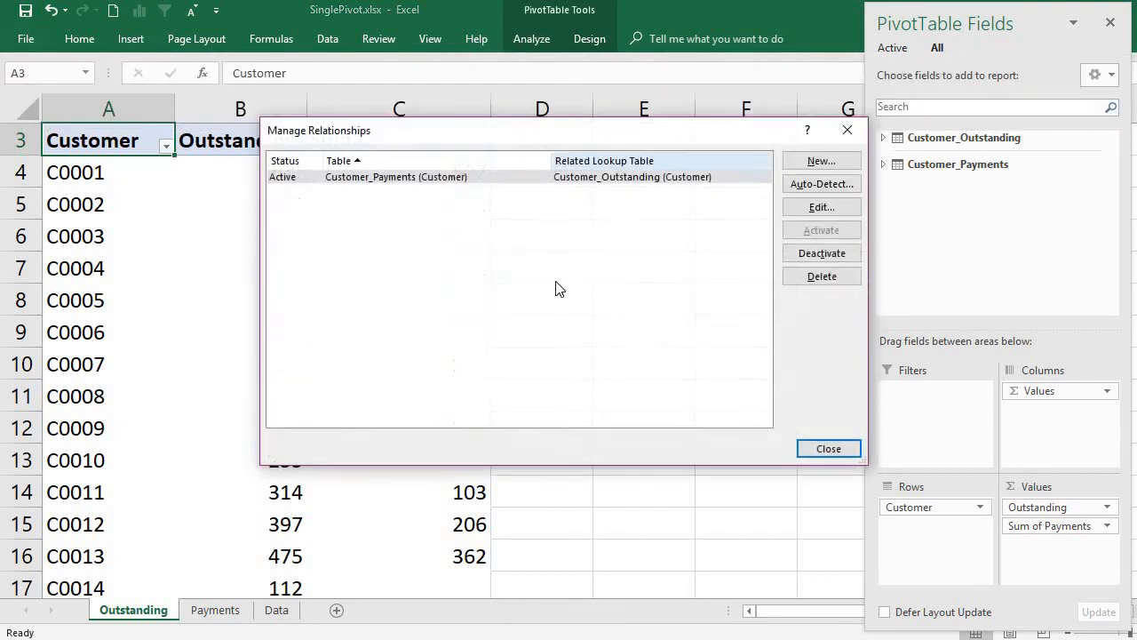
click(821, 206)
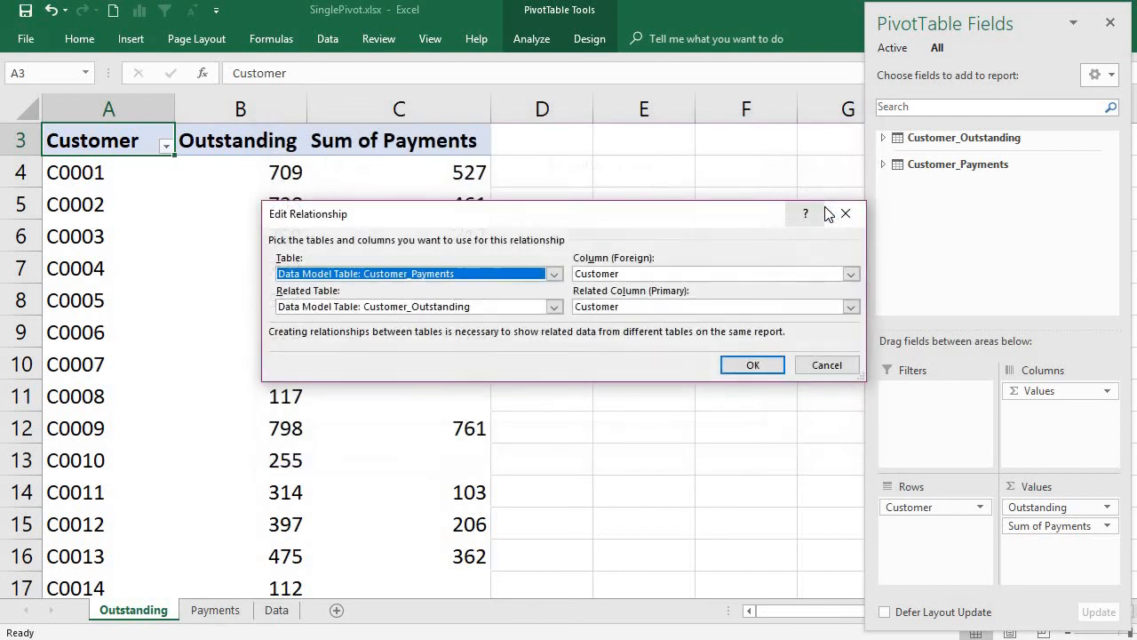
click(844, 214)
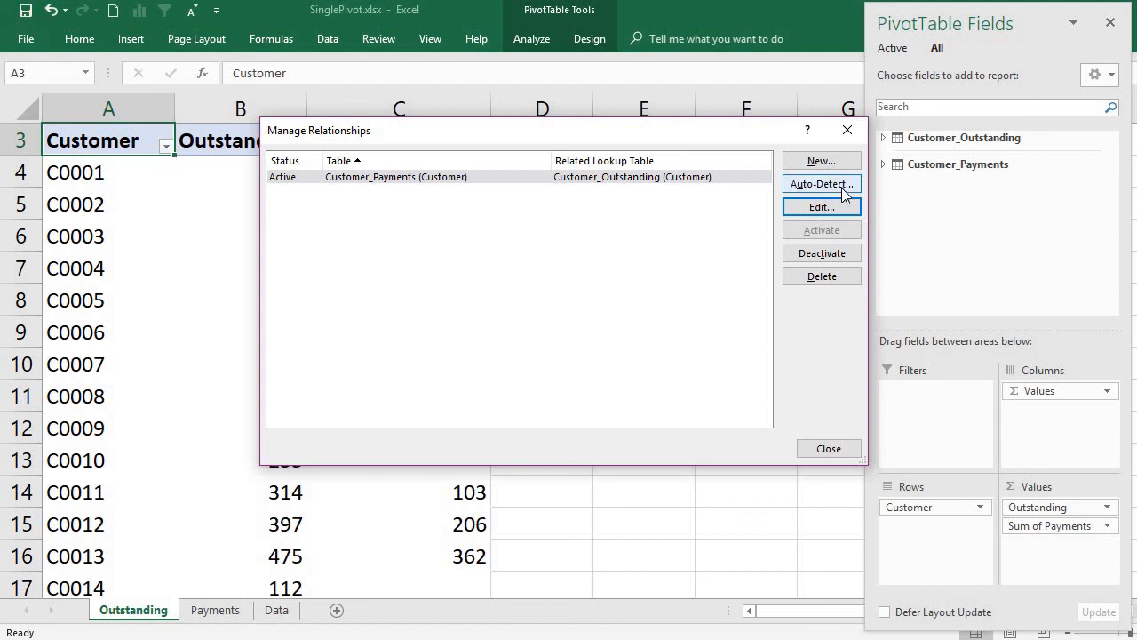
Step: Close the Manage Relationships dialog and rename the PivotTable's Sum of Payments heading to Payments
click(662, 179)
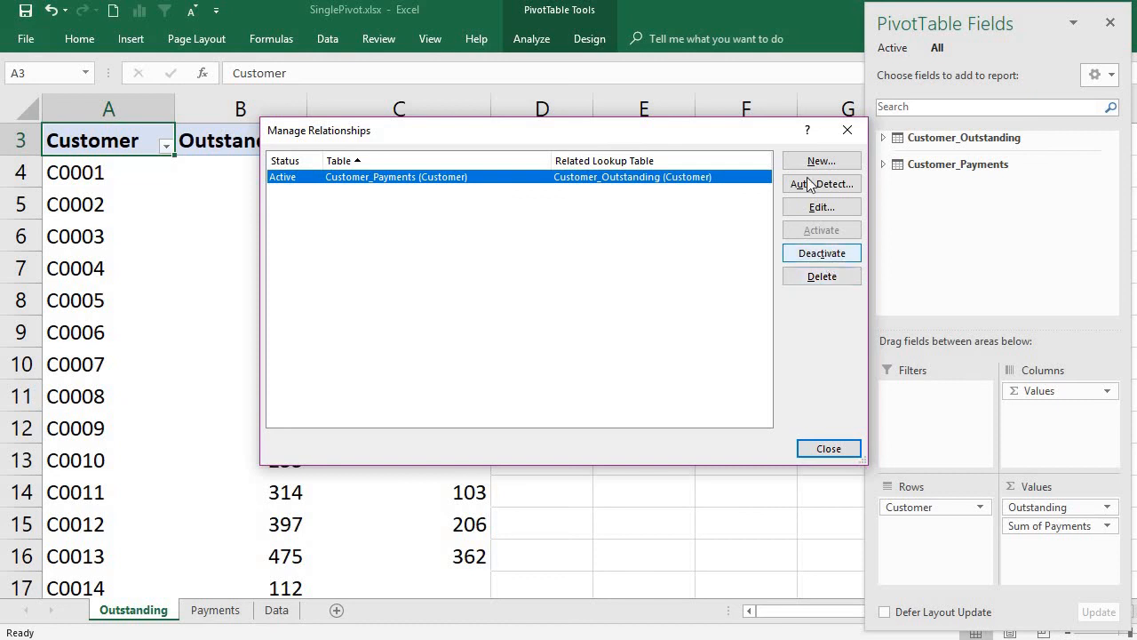
click(846, 130)
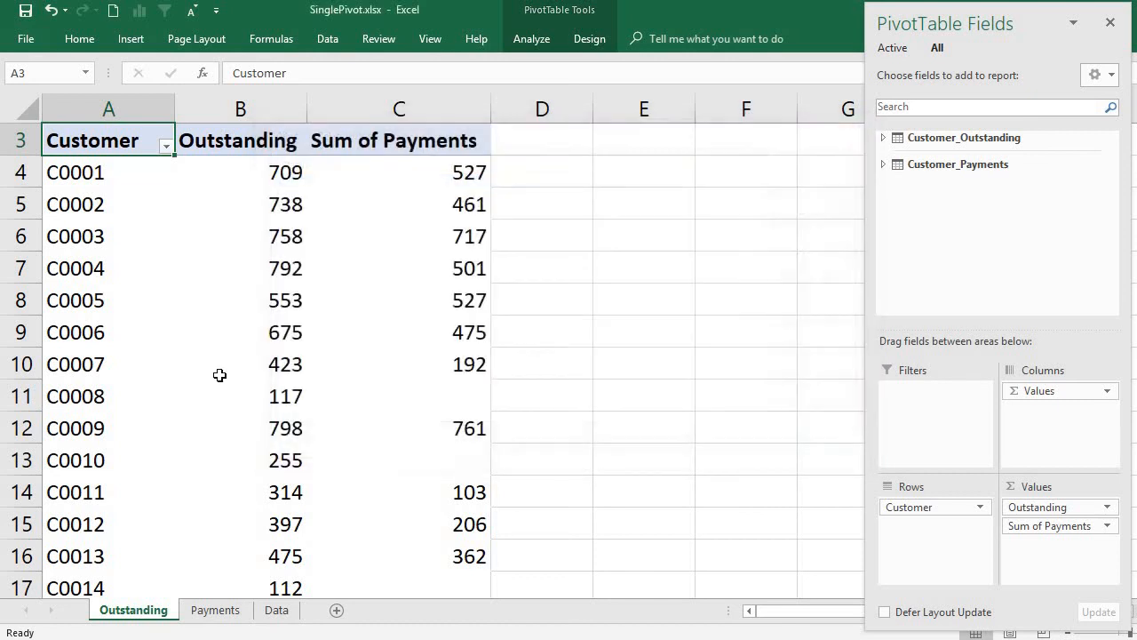
click(175, 213)
key(Left)
click(413, 145)
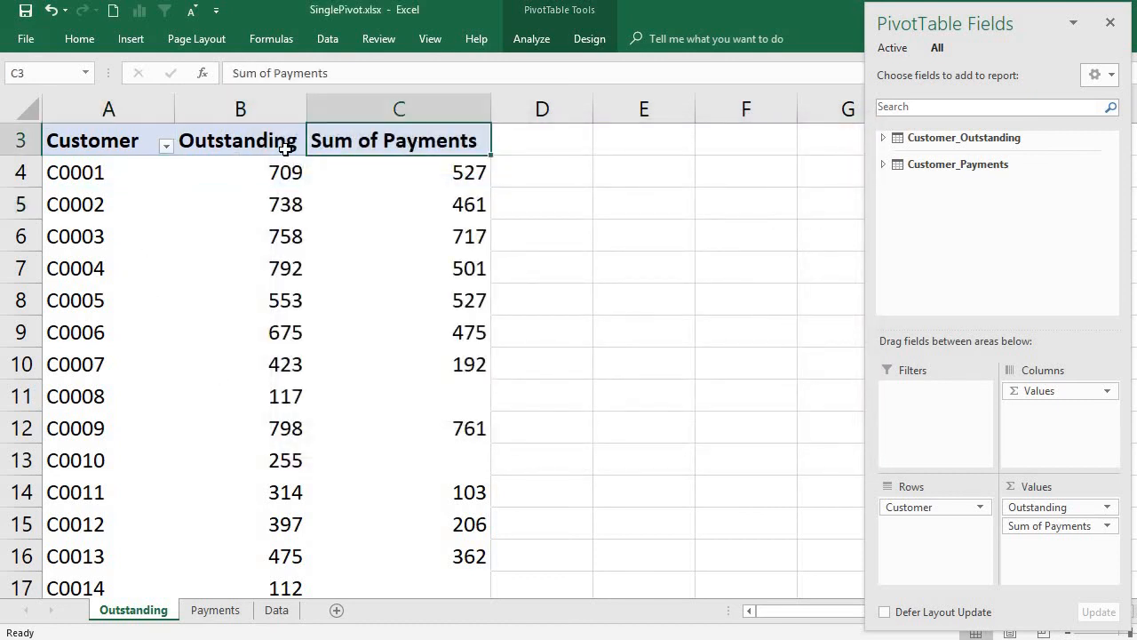
text(Pay)
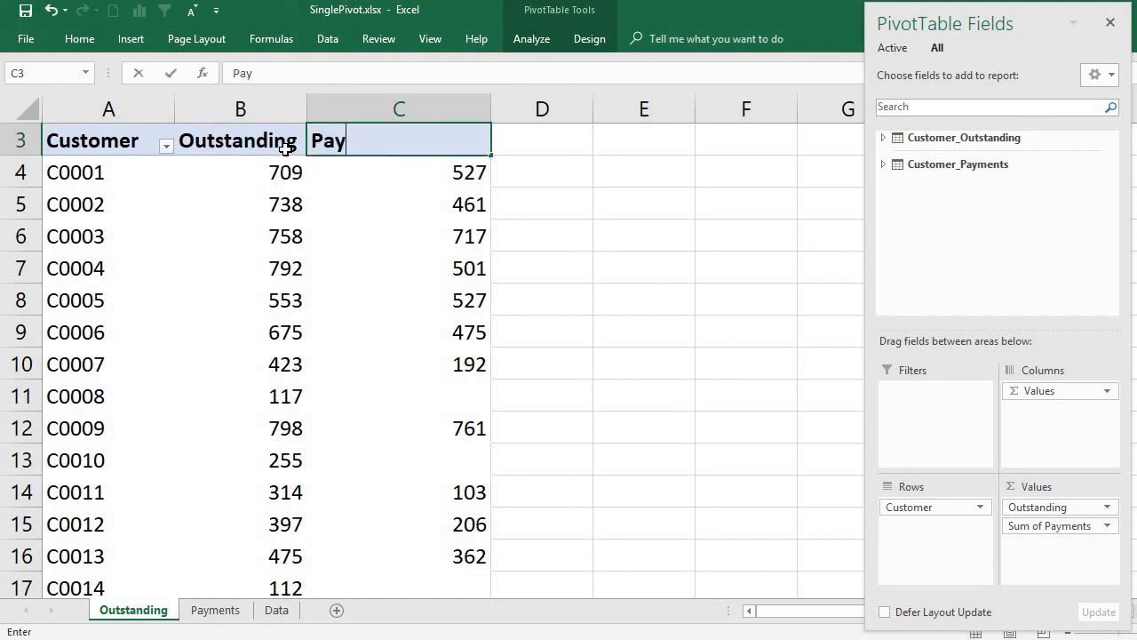
text(ments)
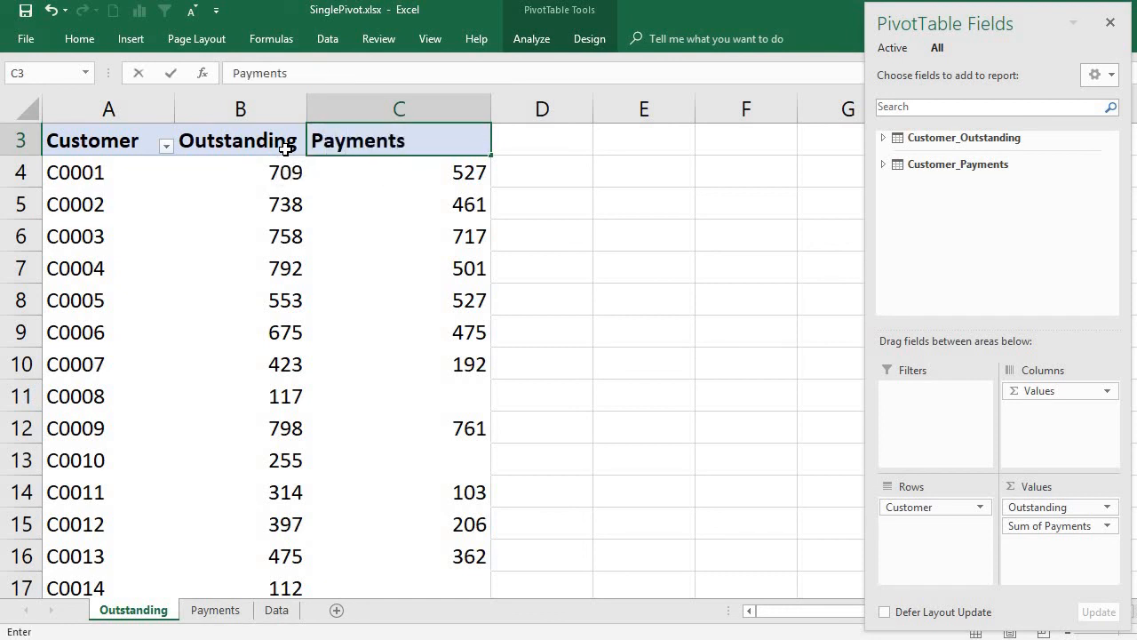
click(151, 235)
Step: Compare the first customer's Outstanding and Payments values in the PivotTable with the source ranges on the Data sheet
click(142, 172)
click(256, 173)
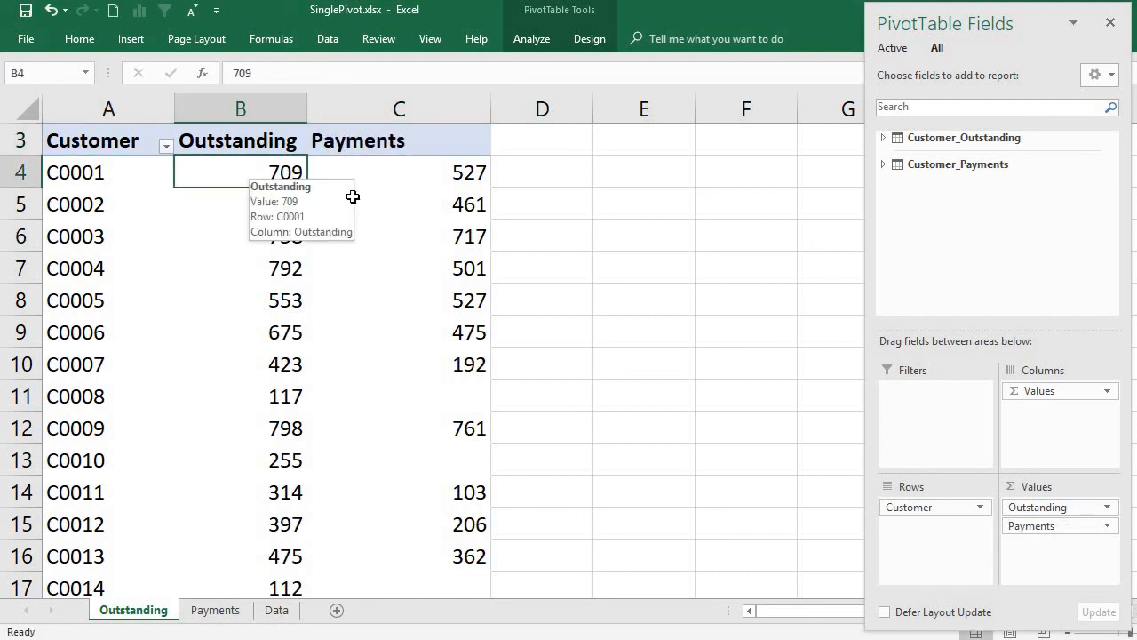
click(394, 165)
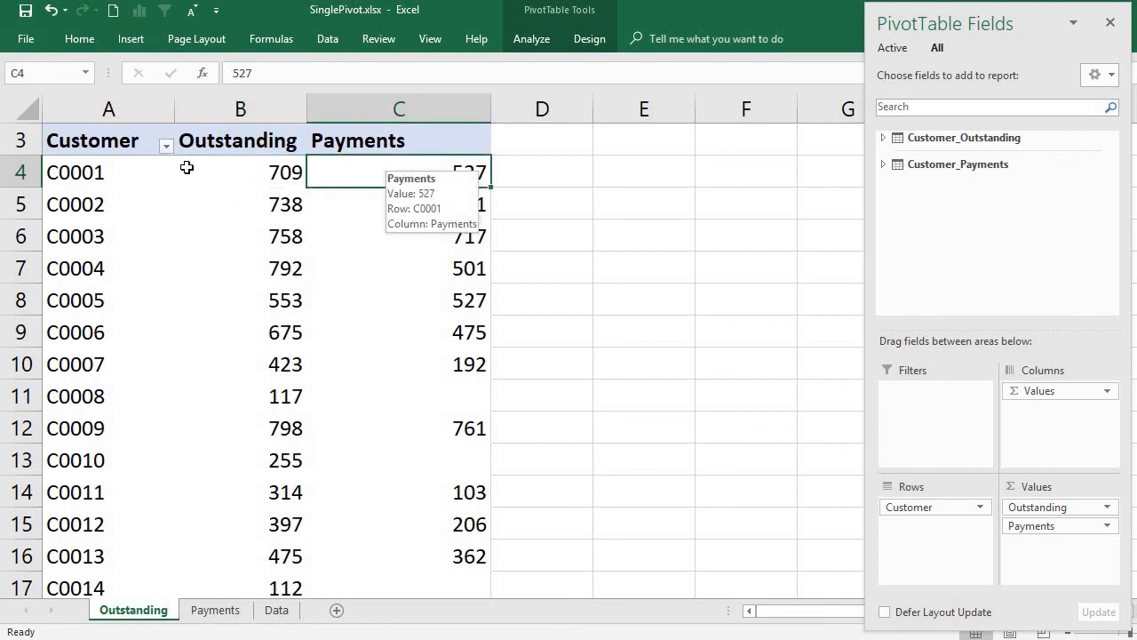
click(107, 173)
click(275, 169)
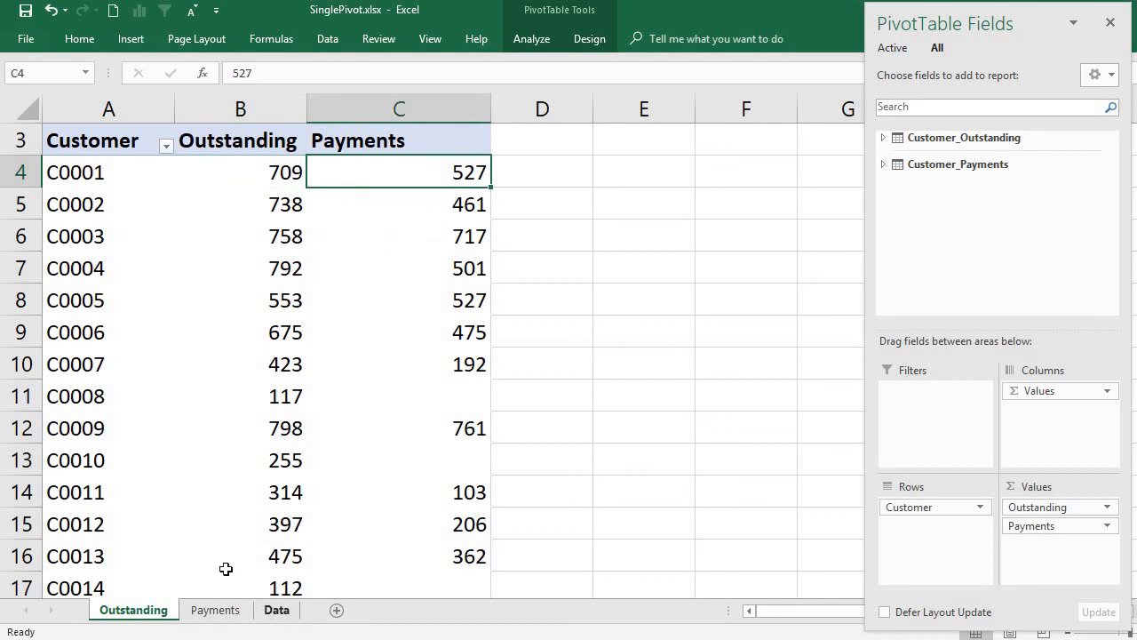
click(280, 611)
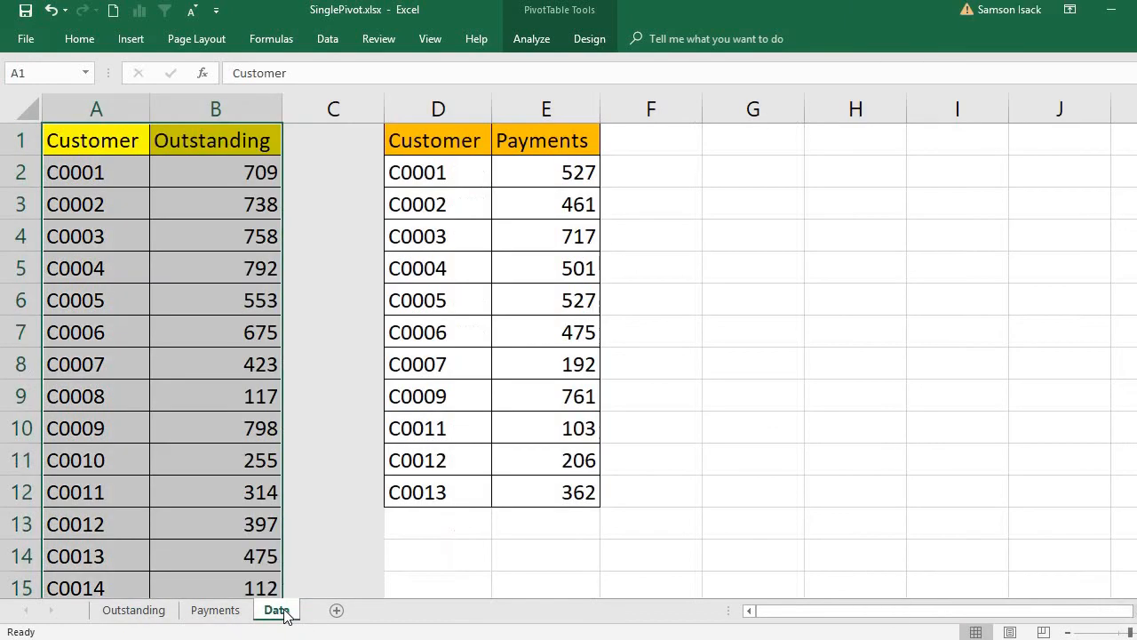
click(135, 169)
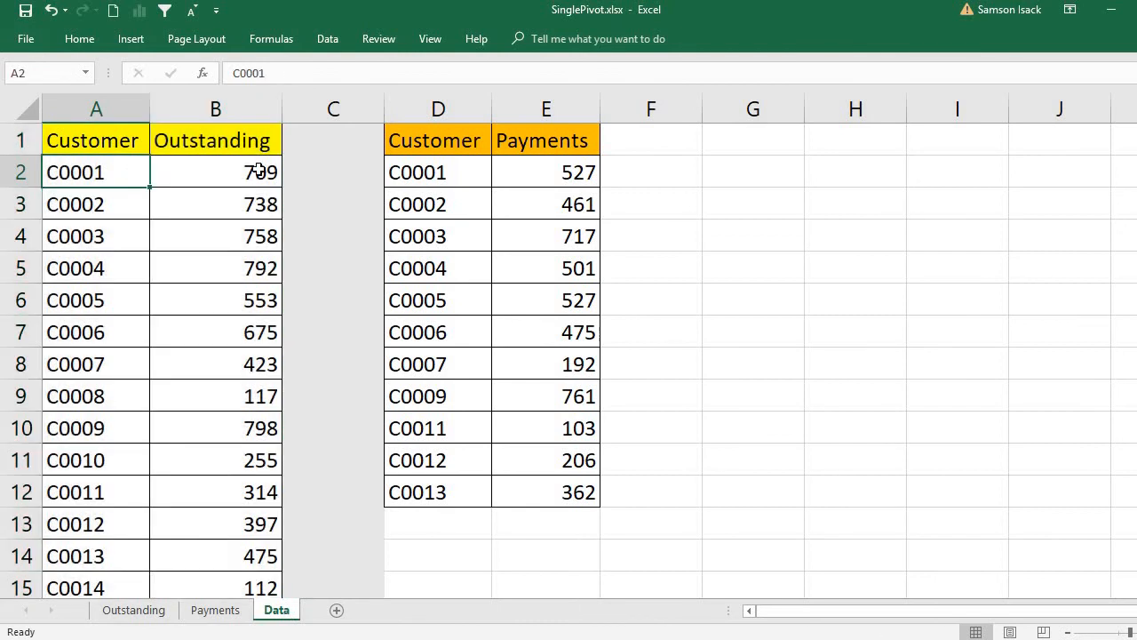
click(230, 172)
Step: Examine the Customer, Outstanding and Payments headings of both source ranges to see which column they share
click(102, 144)
click(127, 160)
click(414, 141)
click(157, 139)
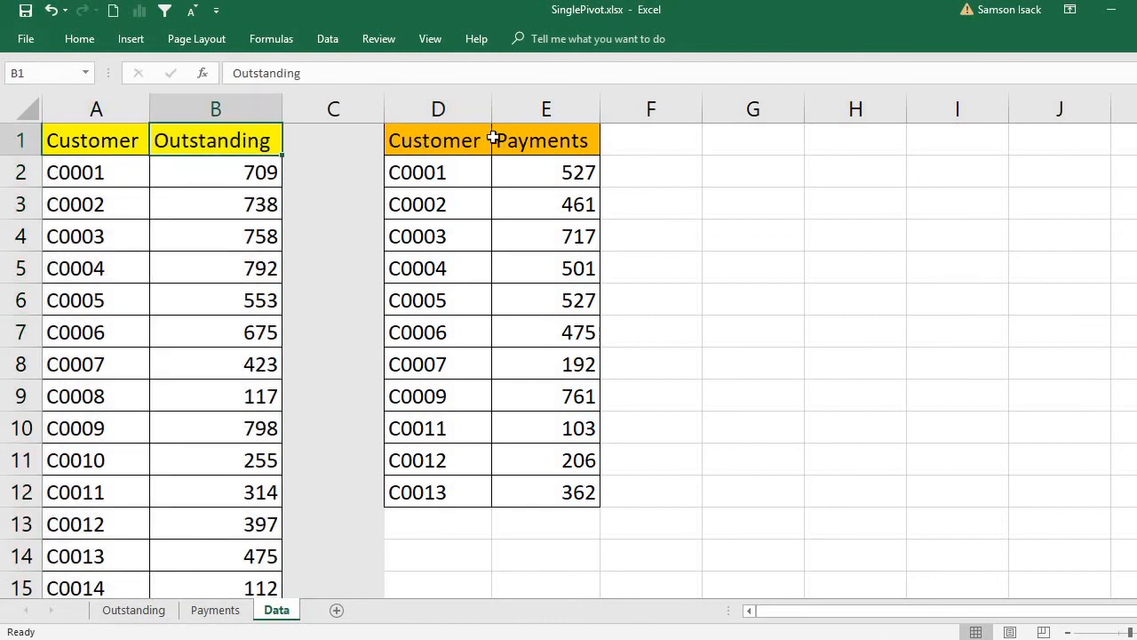
click(528, 139)
click(205, 143)
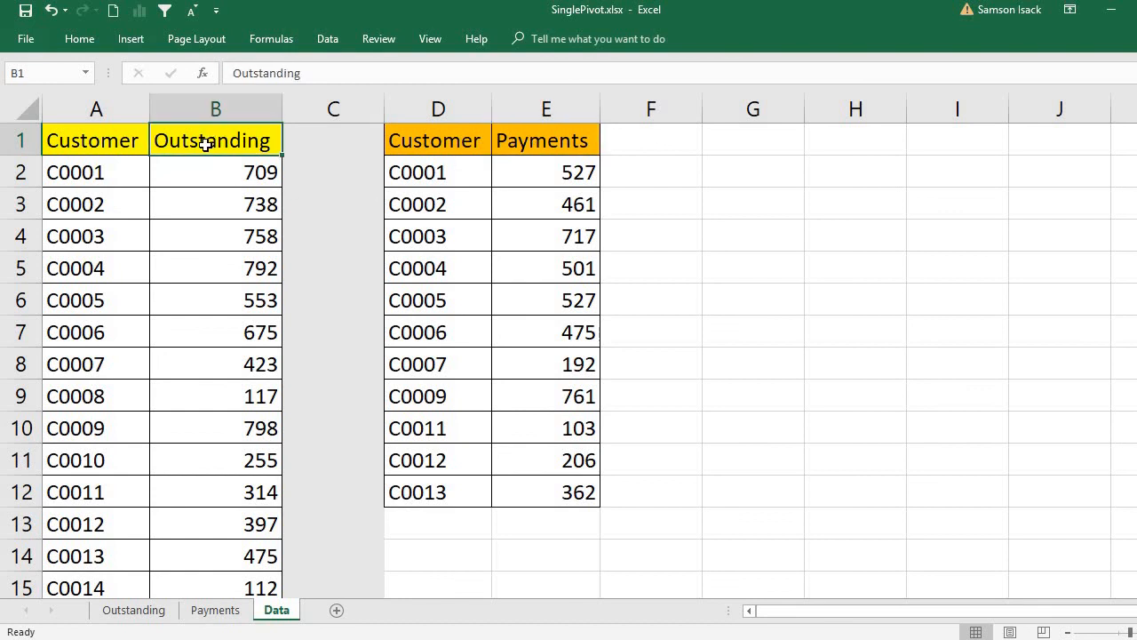
click(109, 142)
click(505, 138)
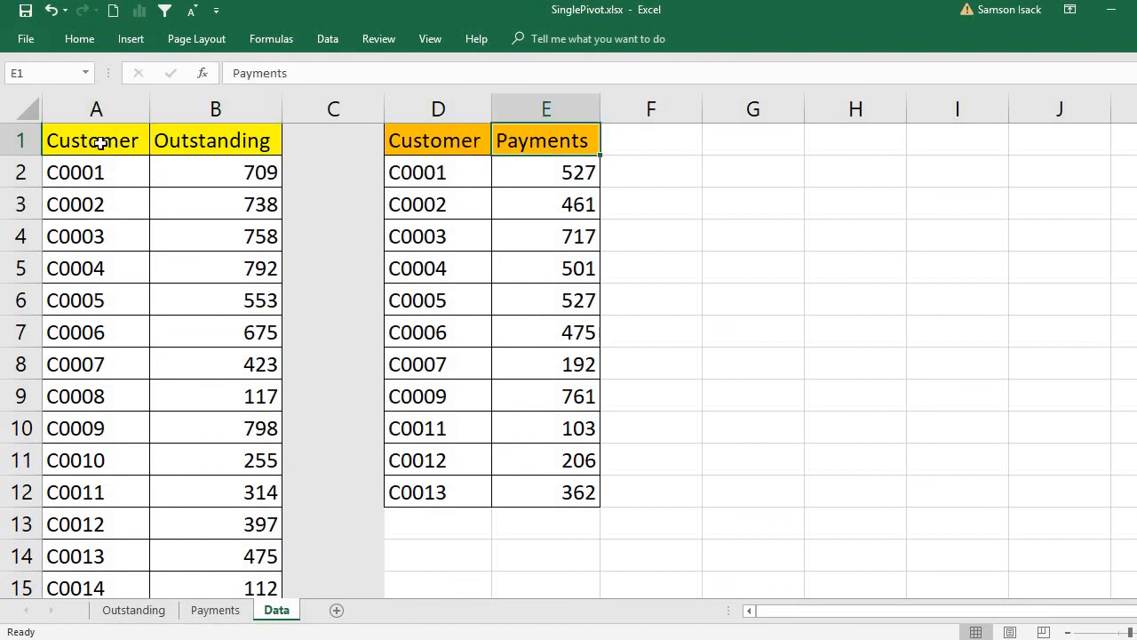
click(103, 144)
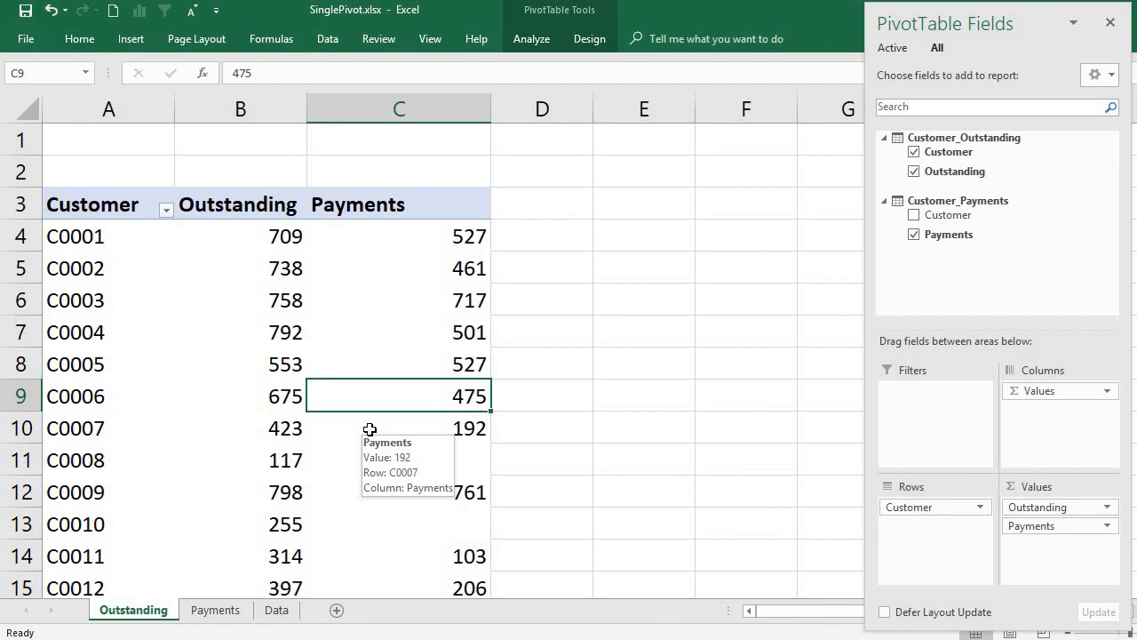
Step: Deselect the finished PivotTable on the Outstanding sheet by selecting the empty cell E2
click(609, 185)
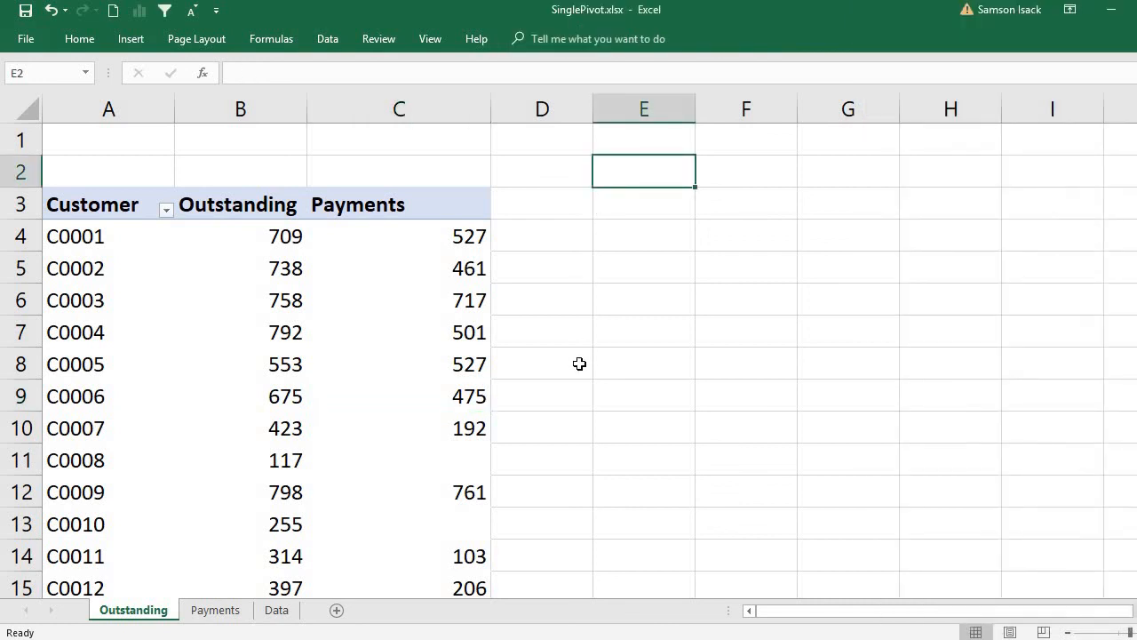